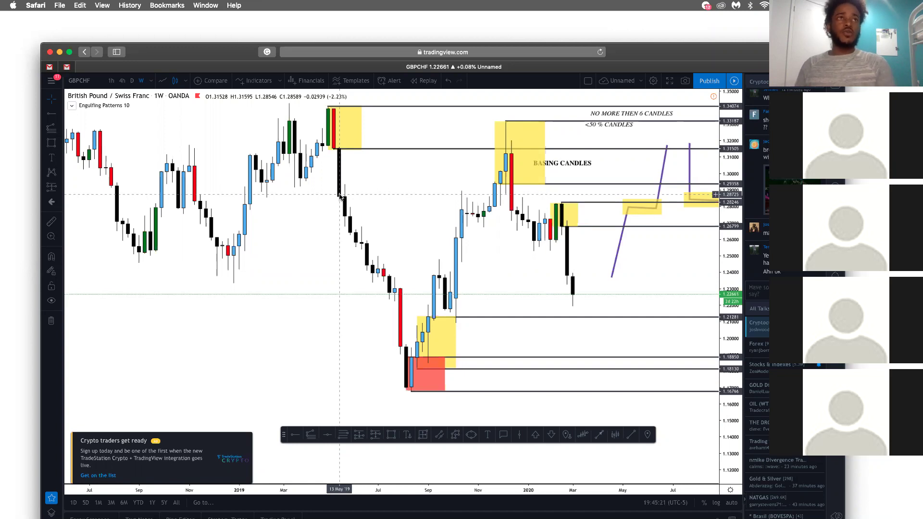
Draw a rectangle over the May–July 2019 decline and set its background colour to white
{"action": "scroll", "coordinate": [340, 197], "scroll_direction": "down", "scroll_amount": 2}
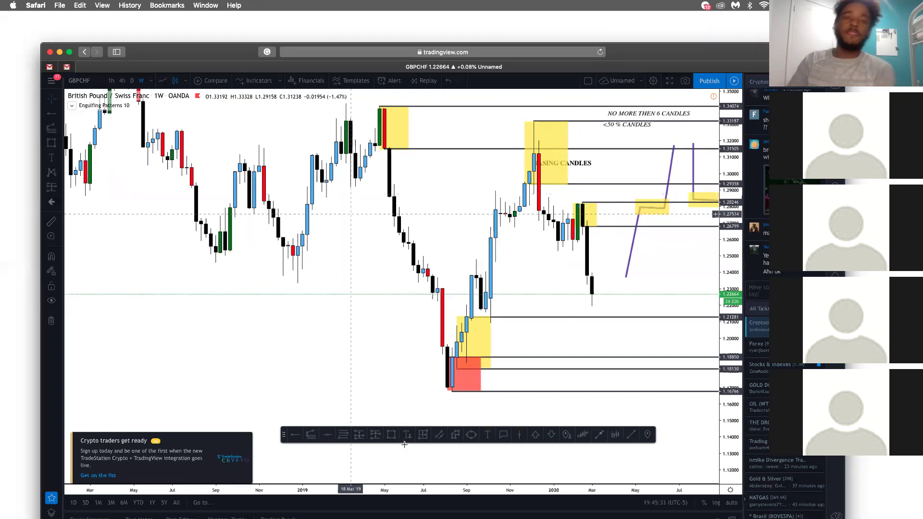
{"action": "left_click", "coordinate": [391, 435]}
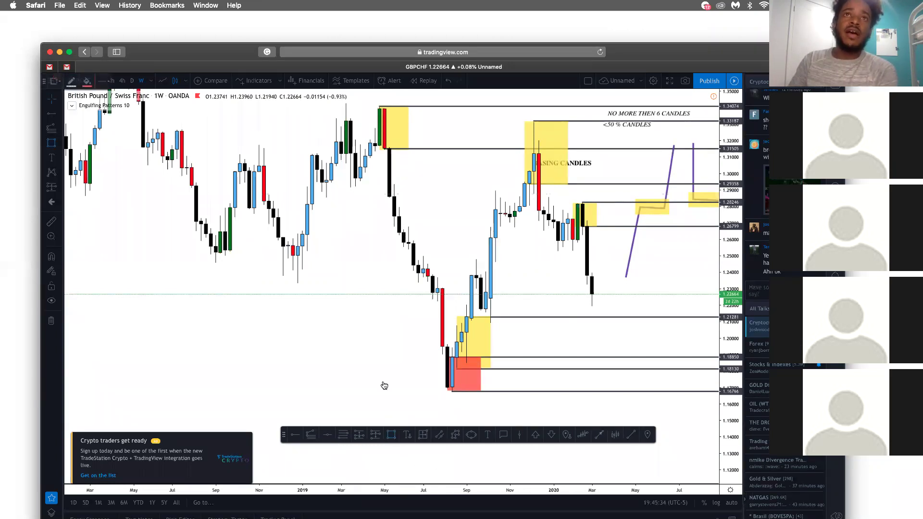
{"action": "left_click", "coordinate": [389, 182]}
{"action": "left_click", "coordinate": [441, 300]}
{"action": "double_click", "coordinate": [439, 294]}
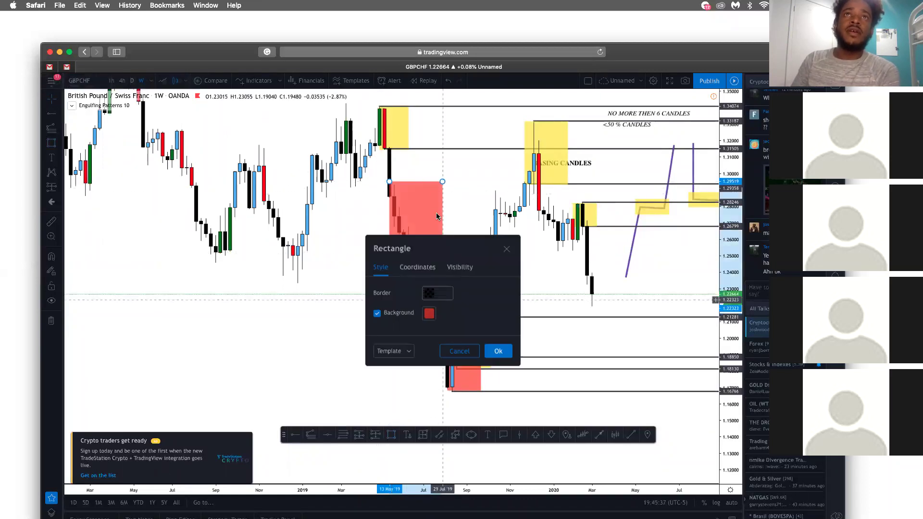
{"action": "left_click", "coordinate": [429, 313]}
{"action": "left_click", "coordinate": [432, 332]}
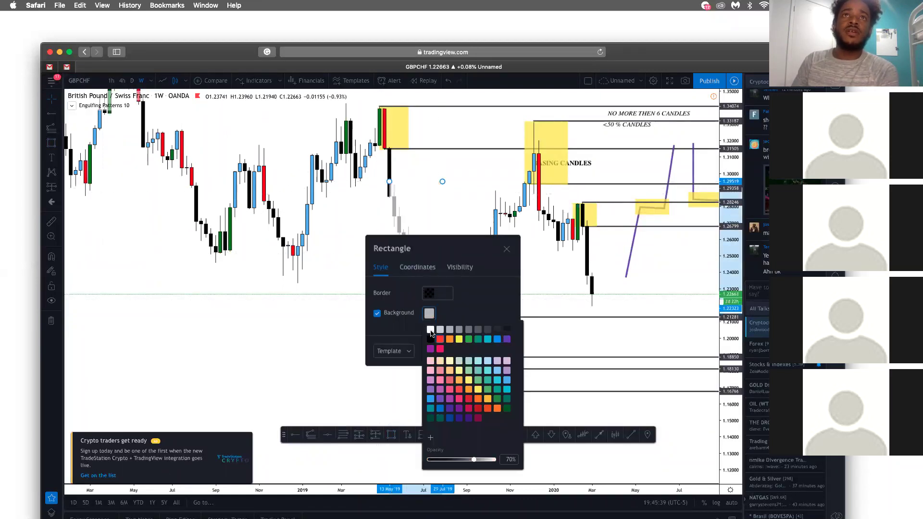
{"action": "left_click", "coordinate": [474, 207]}
{"action": "scroll", "coordinate": [473, 205], "scroll_direction": "down", "scroll_amount": 1}
{"action": "scroll", "coordinate": [474, 207], "scroll_direction": "up", "scroll_amount": 2}
{"action": "scroll", "coordinate": [433, 197], "scroll_direction": "down", "scroll_amount": 2}
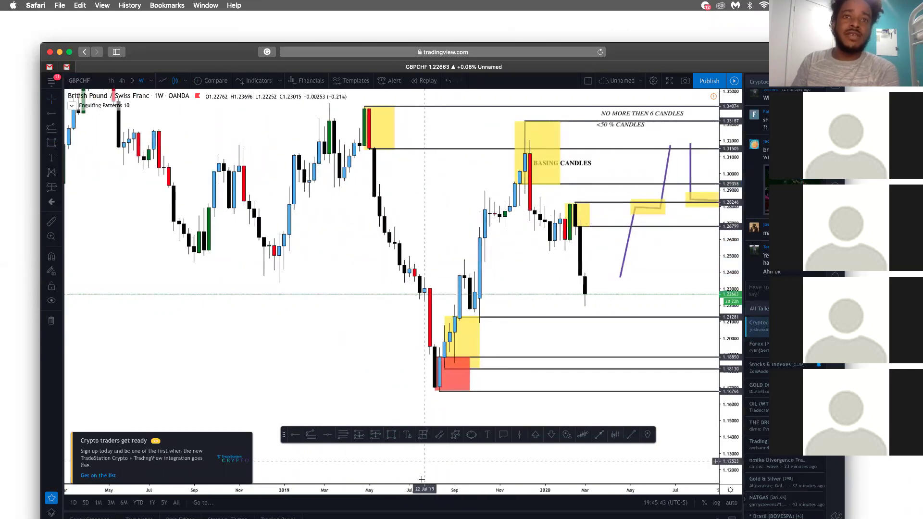
Draw a downward arrow along the decline from late May to July 2019
{"action": "left_click", "coordinate": [598, 436]}
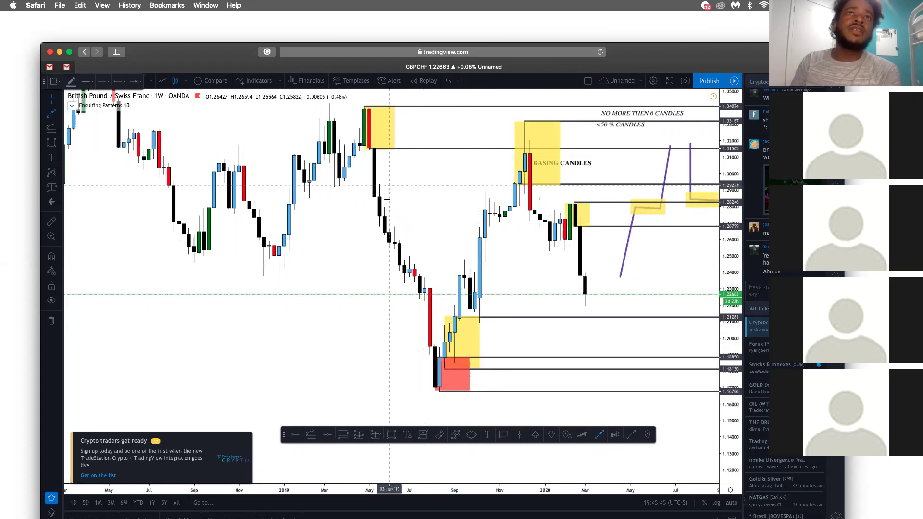
{"action": "left_click_drag", "start_coordinate": [380, 200], "coordinate": [423, 288]}
{"action": "left_click", "coordinate": [437, 229]}
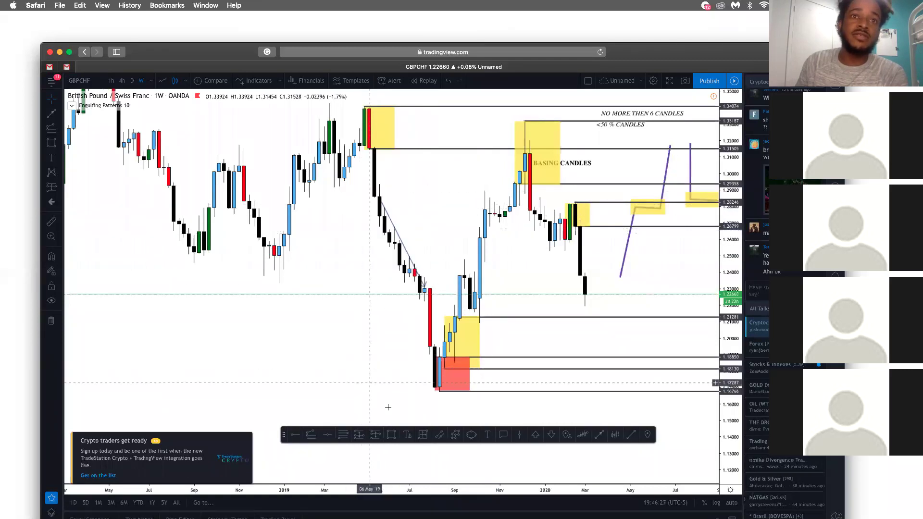
Draw a rectangle over the 2019 decline from 3 June to 19 August and set its background colour to red
{"action": "left_click", "coordinate": [393, 434]}
{"action": "left_click", "coordinate": [389, 293]}
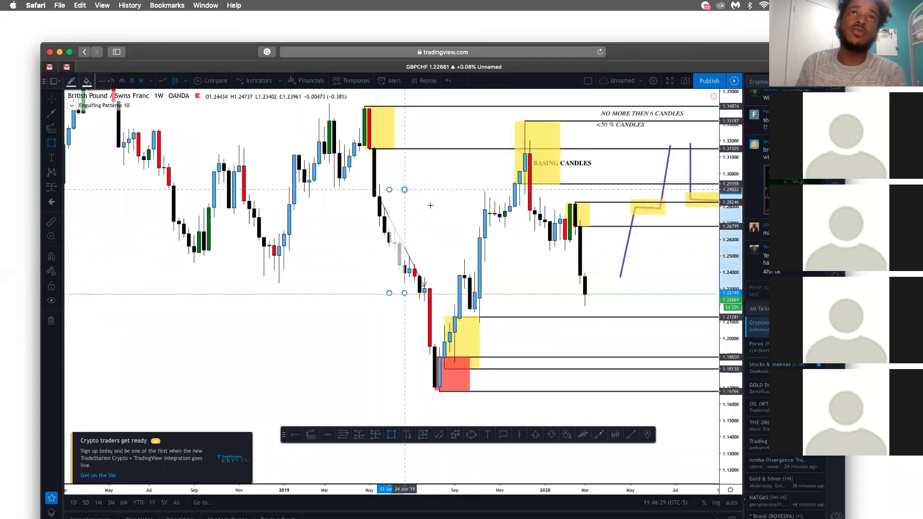
{"action": "double_click", "coordinate": [444, 208]}
{"action": "left_click", "coordinate": [429, 313]}
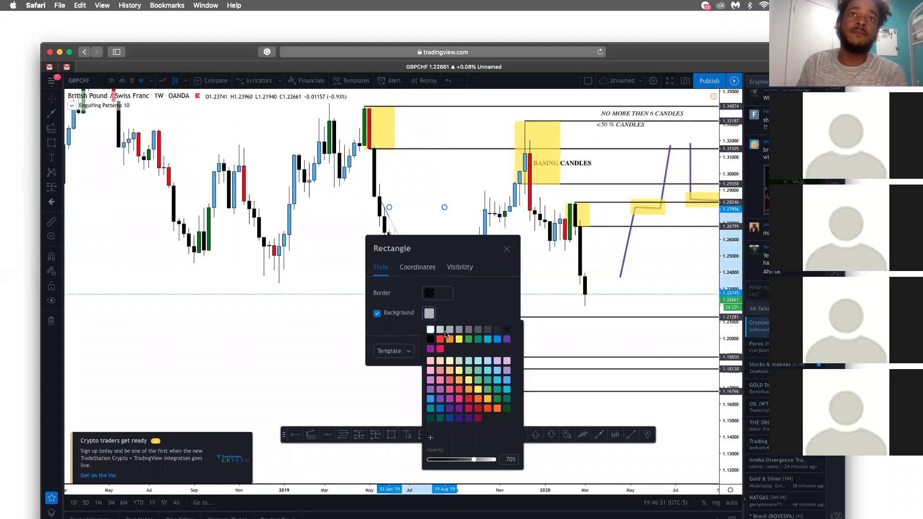
{"action": "left_click", "coordinate": [441, 339]}
{"action": "left_click", "coordinate": [410, 205]}
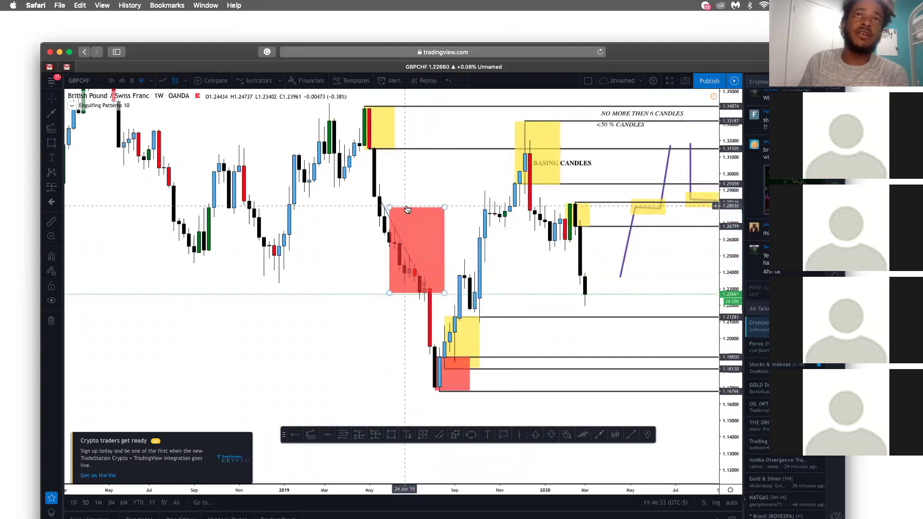
{"action": "key", "text": "g"}
{"action": "key", "text": "Escape"}
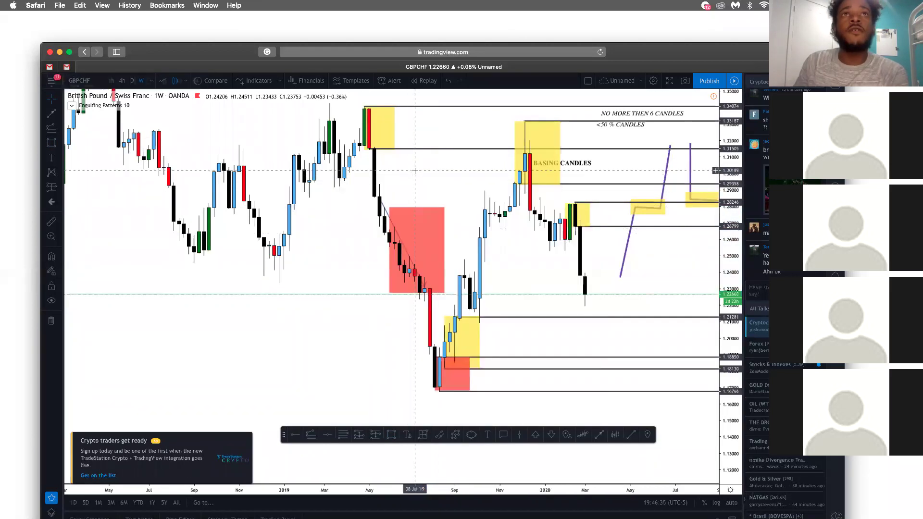
Delete the large red rectangle and the arrow from the 2019 decline
{"action": "left_click", "coordinate": [410, 206]}
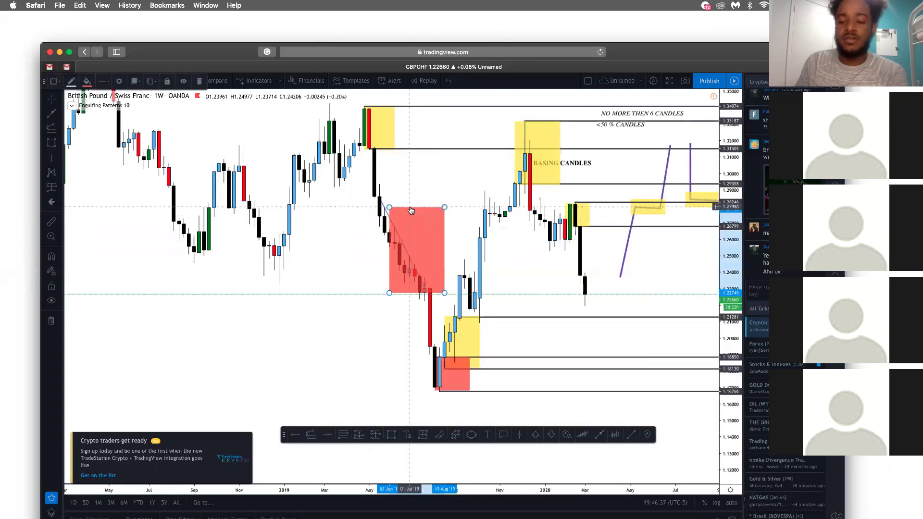
{"action": "key", "text": "Delete"}
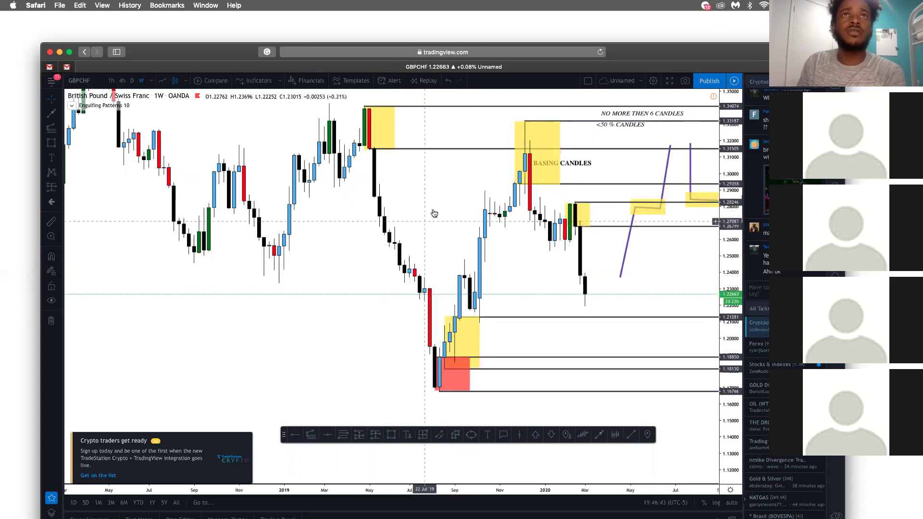
{"action": "left_click", "coordinate": [430, 188]}
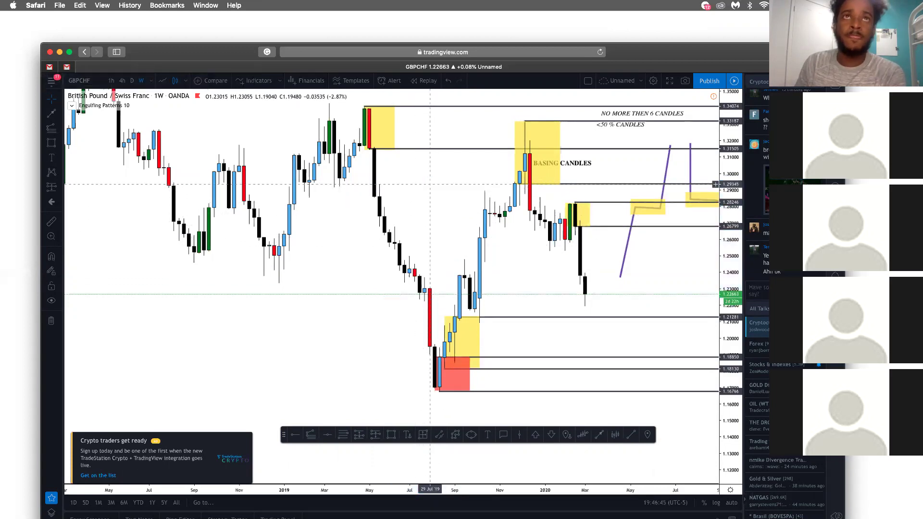
Draw a three-segment rising path with a short flat base in the blank area below the late-2018 candles
{"action": "left_click", "coordinate": [458, 435]}
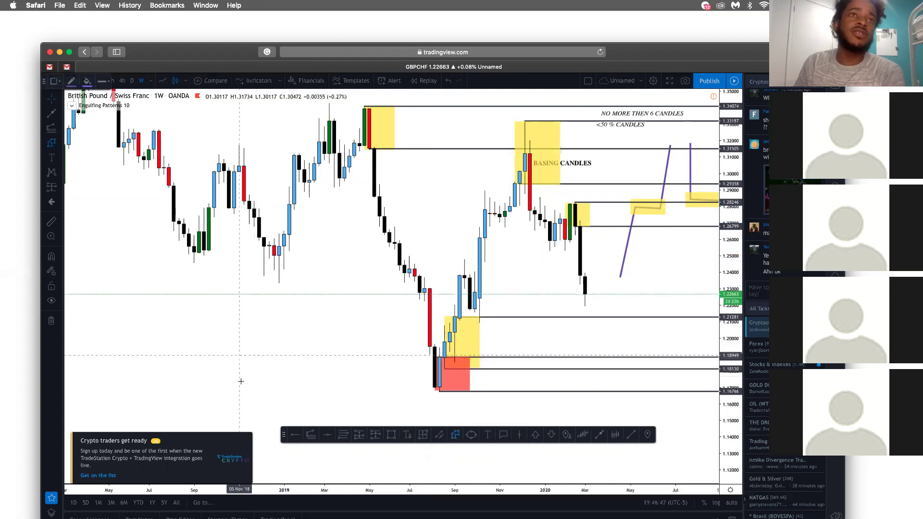
{"action": "left_click", "coordinate": [244, 404]}
{"action": "left_click", "coordinate": [264, 345]}
{"action": "left_click", "coordinate": [284, 350]}
{"action": "double_click", "coordinate": [309, 266]}
{"action": "key", "text": "Escape"}
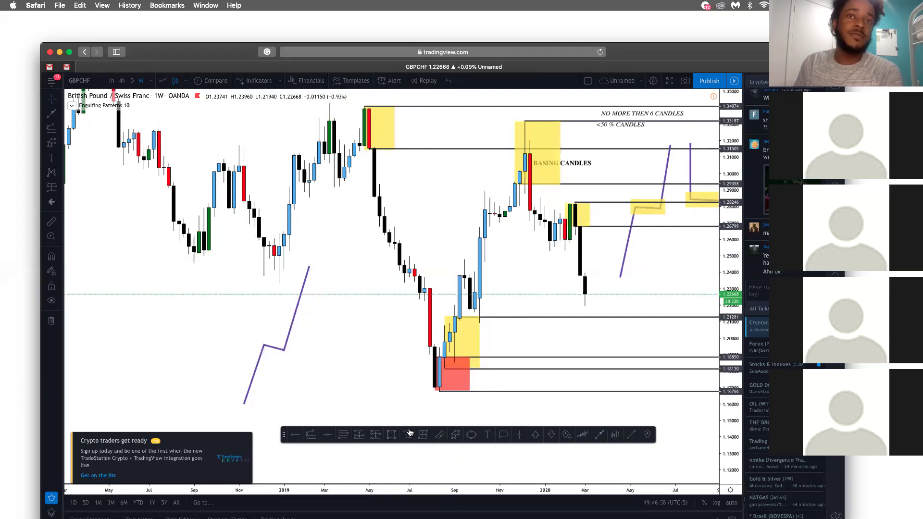
Draw a second rising path with several small pauses beside the first one, starting at 18 February 2019, and delete it
{"action": "left_click", "coordinate": [455, 434]}
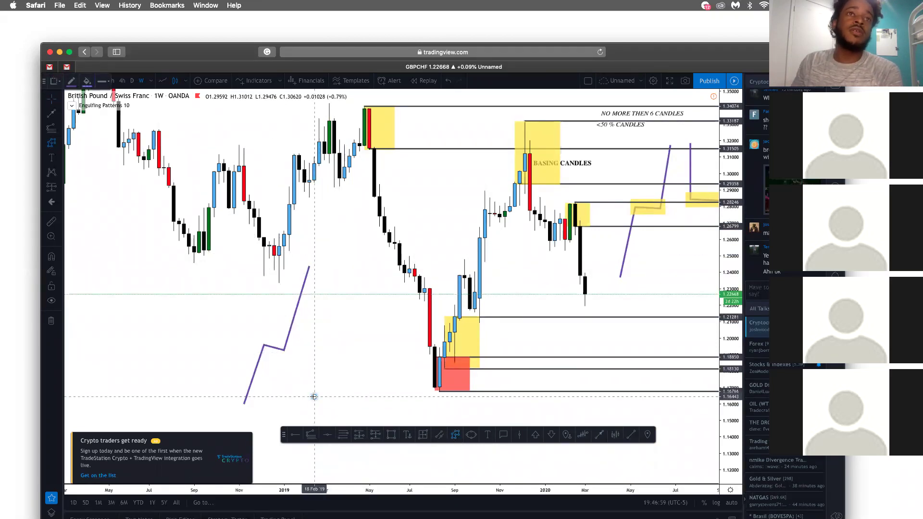
{"action": "left_click", "coordinate": [314, 397]}
{"action": "left_click", "coordinate": [334, 348]}
{"action": "left_click", "coordinate": [345, 350]}
{"action": "left_click", "coordinate": [349, 335]}
{"action": "left_click", "coordinate": [355, 334]}
{"action": "left_click", "coordinate": [360, 320]}
{"action": "left_click", "coordinate": [365, 325]}
{"action": "left_click", "coordinate": [374, 310]}
{"action": "double_click", "coordinate": [384, 297]}
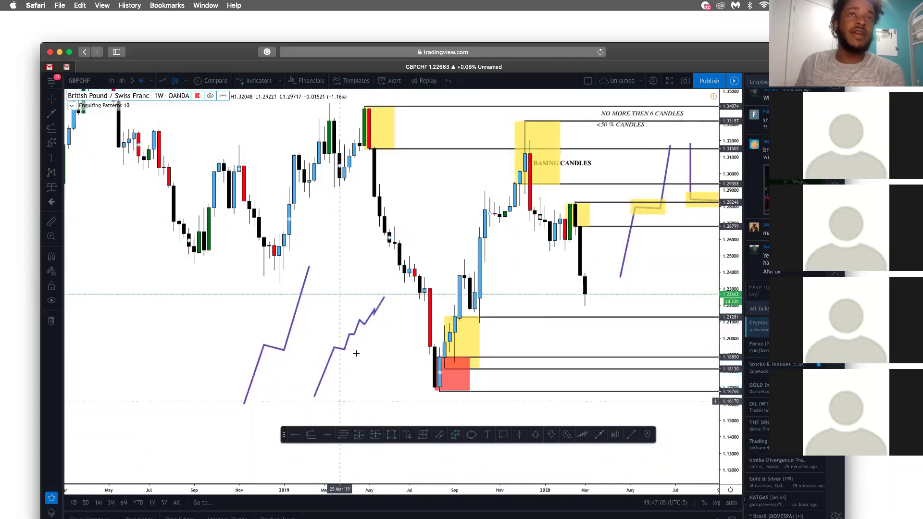
{"action": "left_click", "coordinate": [366, 326]}
{"action": "key", "text": "Delete"}
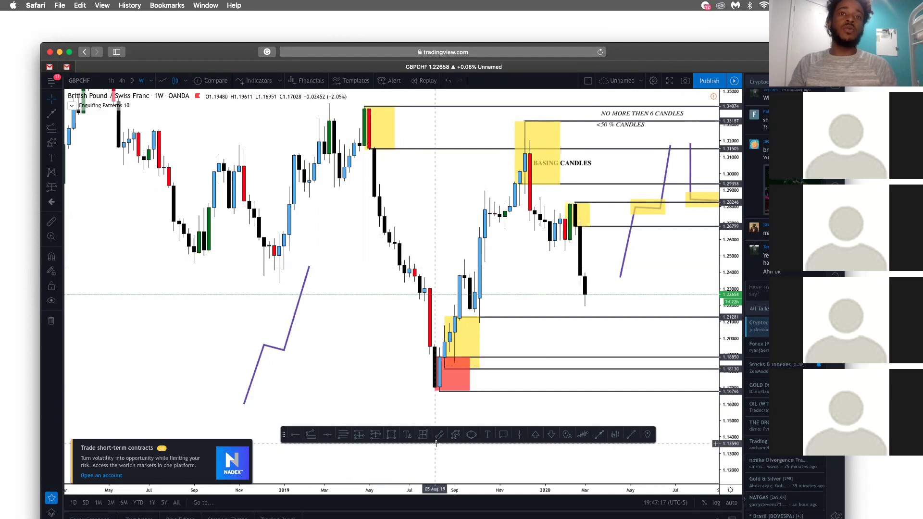
Draw a red rectangle over the decline from 20 May to late July 2019, and delete it along with the remaining rising path
{"action": "left_click", "coordinate": [391, 434]}
{"action": "left_click_drag", "start_coordinate": [379, 186], "coordinate": [429, 299]}
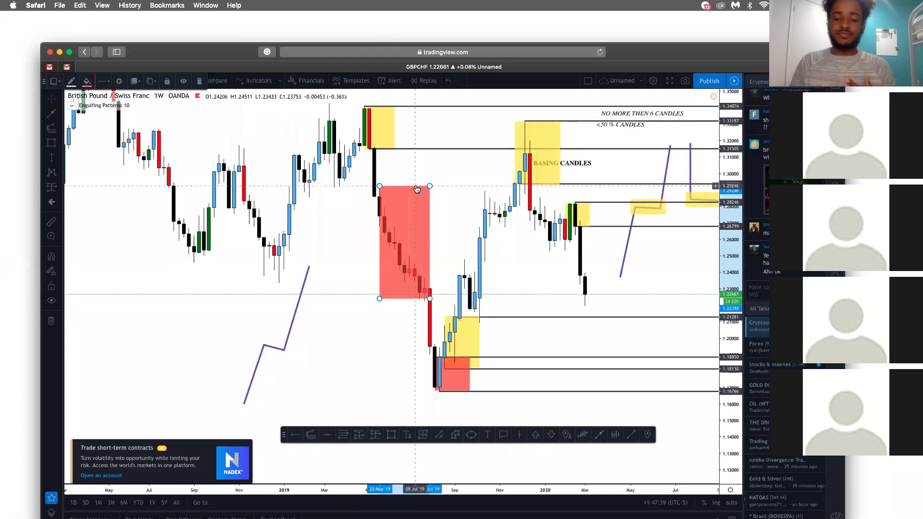
{"action": "key", "text": "Delete"}
{"action": "left_click", "coordinate": [304, 283]}
{"action": "key", "text": "Delete"}
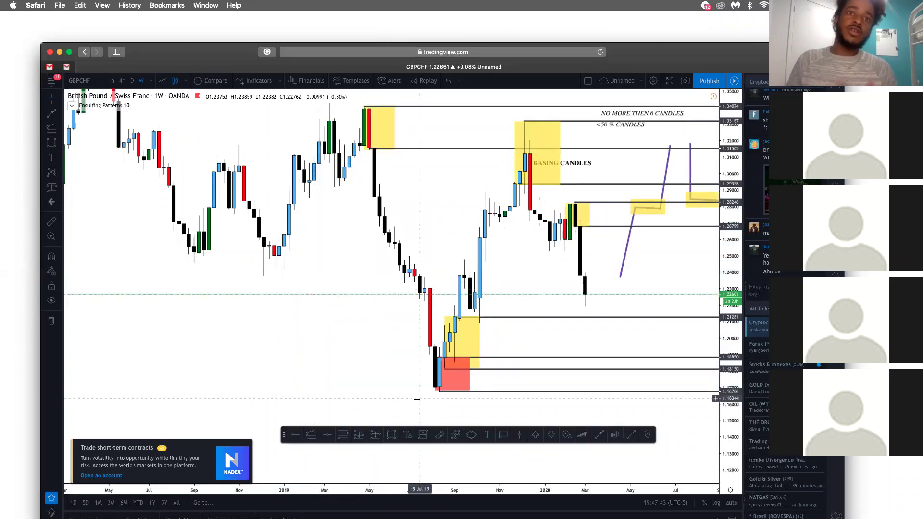
Mark the three small groups of basing candles in the June–July 2019 decline with red rectangles
{"action": "mouse_move", "coordinate": [414, 293]}
{"action": "left_mouse_down"}
{"action": "mouse_move", "coordinate": [435, 276]}
{"action": "mouse_move", "coordinate": [430, 256]}
{"action": "left_mouse_up"}
{"action": "left_click", "coordinate": [426, 263]}
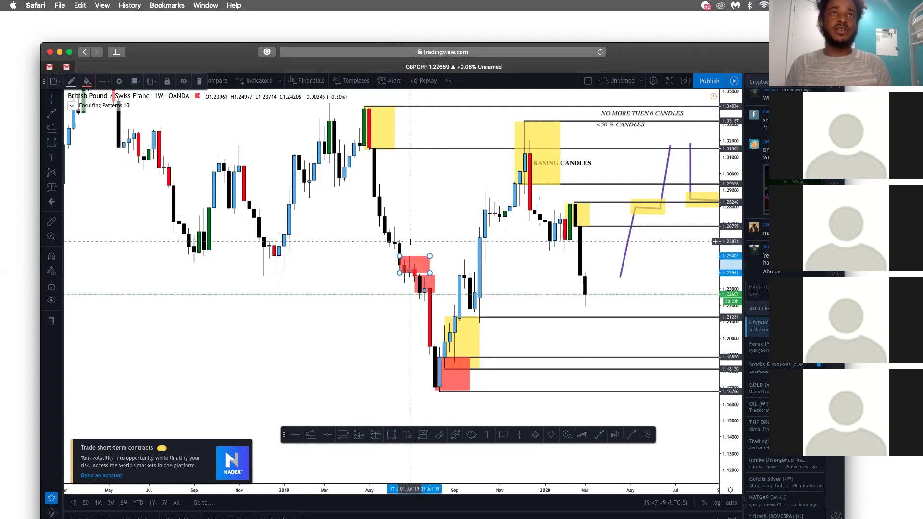
{"action": "left_click", "coordinate": [392, 435]}
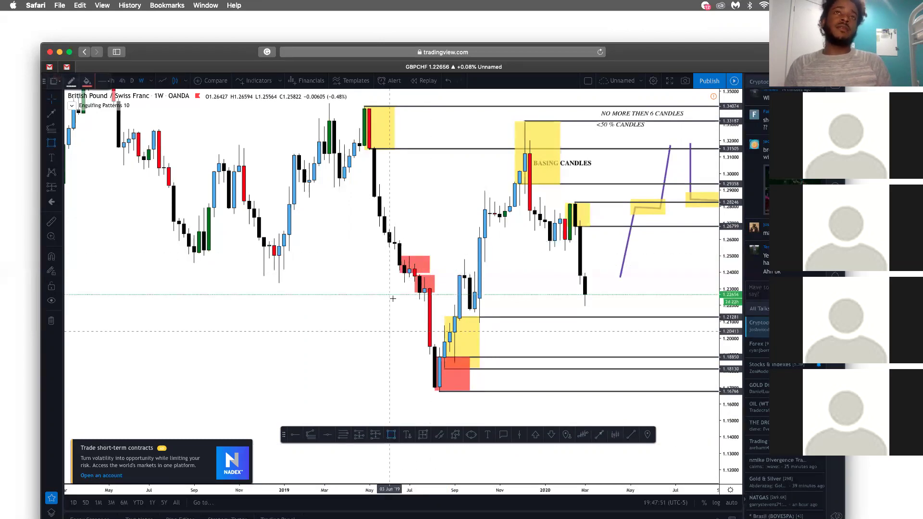
{"action": "left_click_drag", "start_coordinate": [389, 247], "coordinate": [420, 222]}
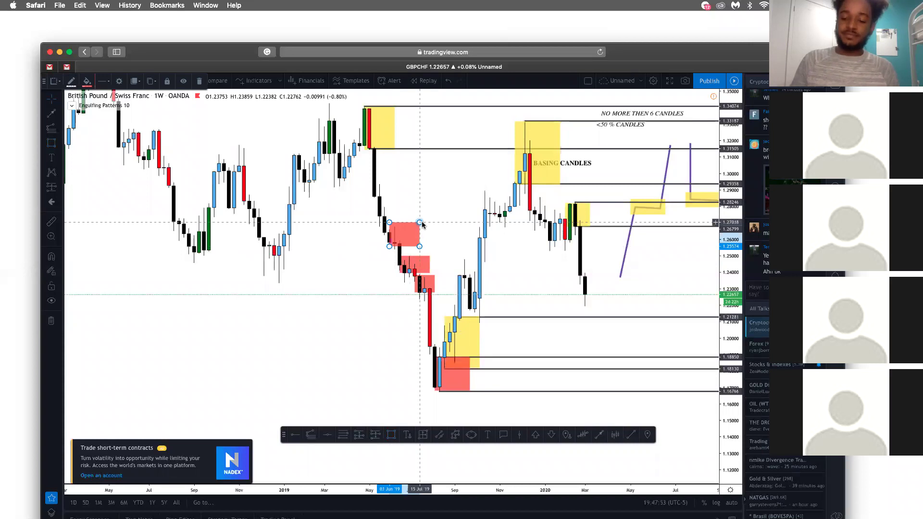
Delete the three small red rectangles from the June–July 2019 decline
{"action": "key", "text": "Delete"}
{"action": "left_click", "coordinate": [419, 256]}
{"action": "key", "text": "Delete"}
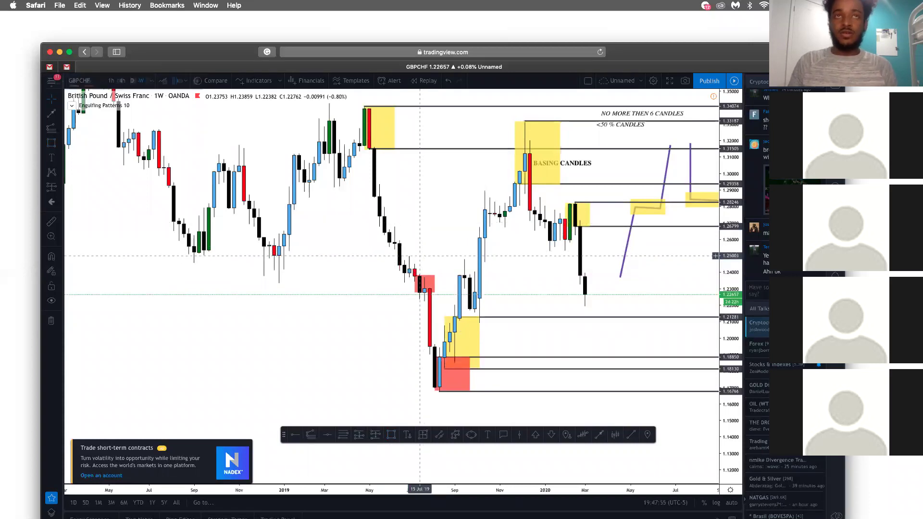
{"action": "left_click", "coordinate": [425, 275]}
{"action": "key", "text": "Delete"}
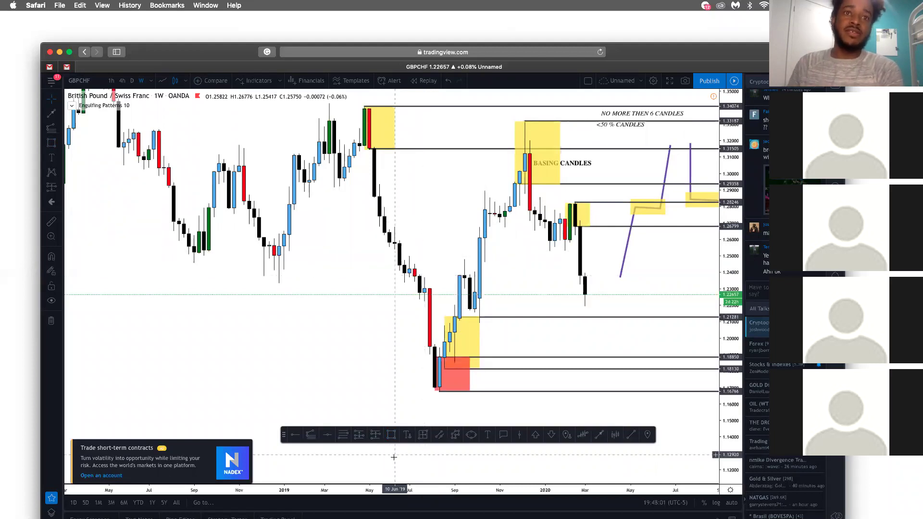
Draw a narrow red rectangle around the early-June 2019 basing candles and delete it
{"action": "left_click", "coordinate": [393, 436]}
{"action": "left_click_drag", "start_coordinate": [389, 224], "coordinate": [400, 254]}
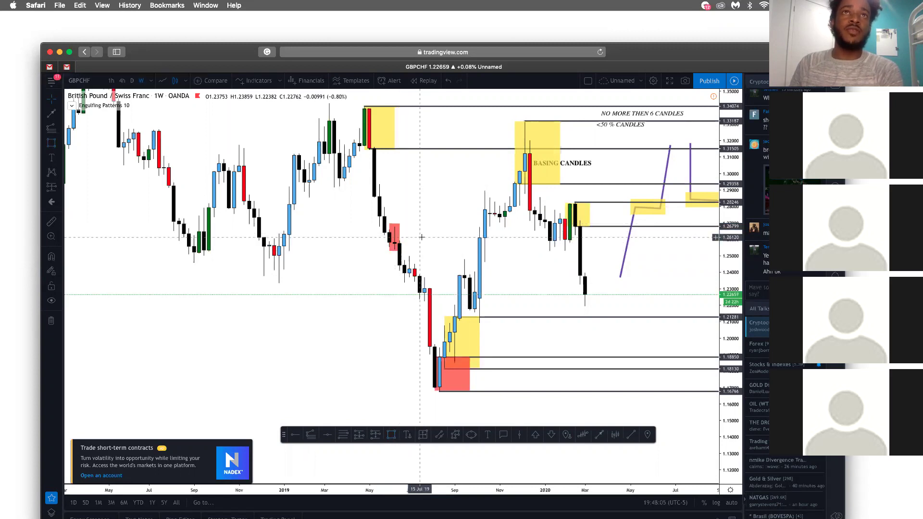
{"action": "scroll", "coordinate": [432, 250], "scroll_direction": "up", "scroll_amount": 4}
{"action": "scroll", "coordinate": [446, 256], "scroll_direction": "left", "scroll_amount": 3}
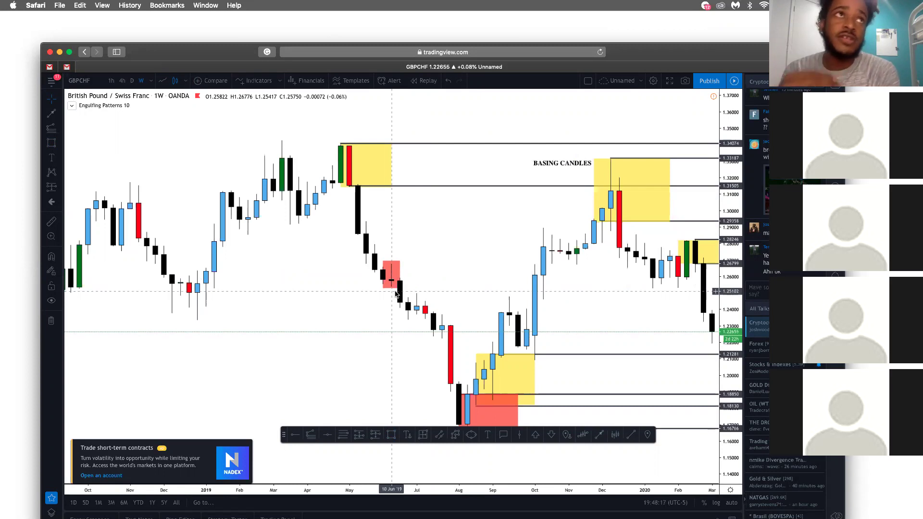
{"action": "left_click", "coordinate": [399, 277]}
{"action": "key", "text": "Delete"}
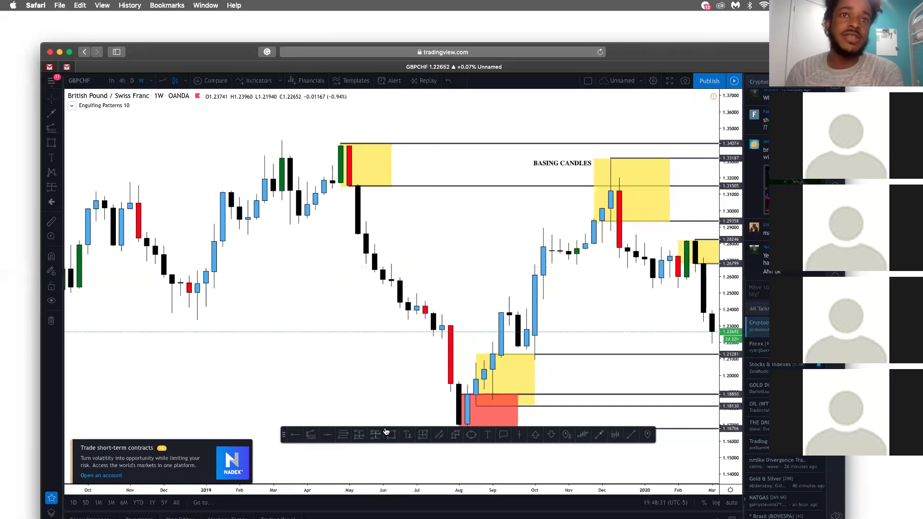
Add two horizontal rays from the 10 June 2019 candle, at about 1.25400 and 1.26765
{"action": "left_click", "coordinate": [296, 435]}
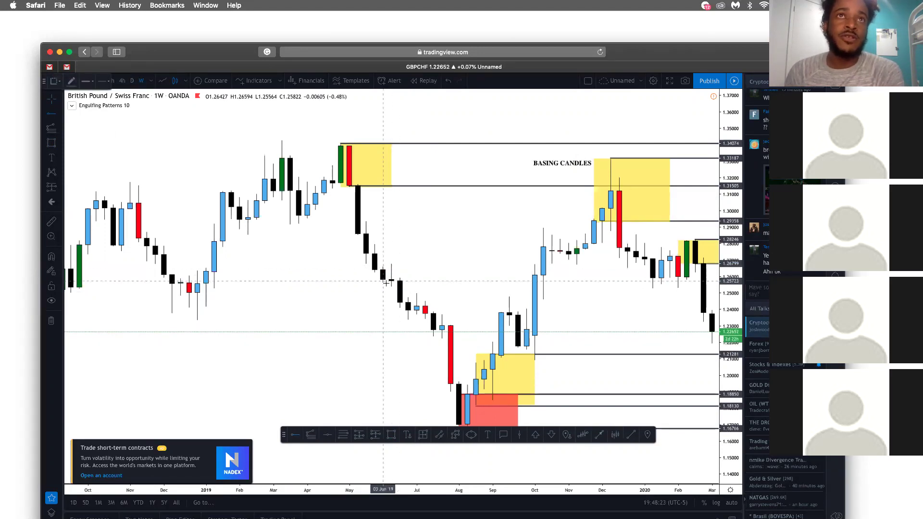
{"action": "left_click", "coordinate": [391, 287]}
{"action": "left_click", "coordinate": [296, 434]}
{"action": "left_click", "coordinate": [391, 264]}
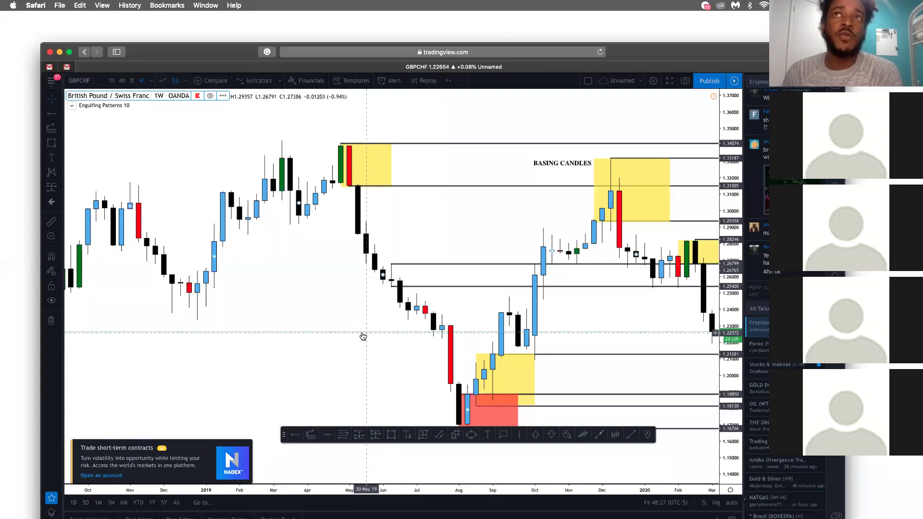
Draw a red rectangle between the two new horizontal rays, starting at the 10 June 2019 candle
{"action": "left_click", "coordinate": [394, 322]}
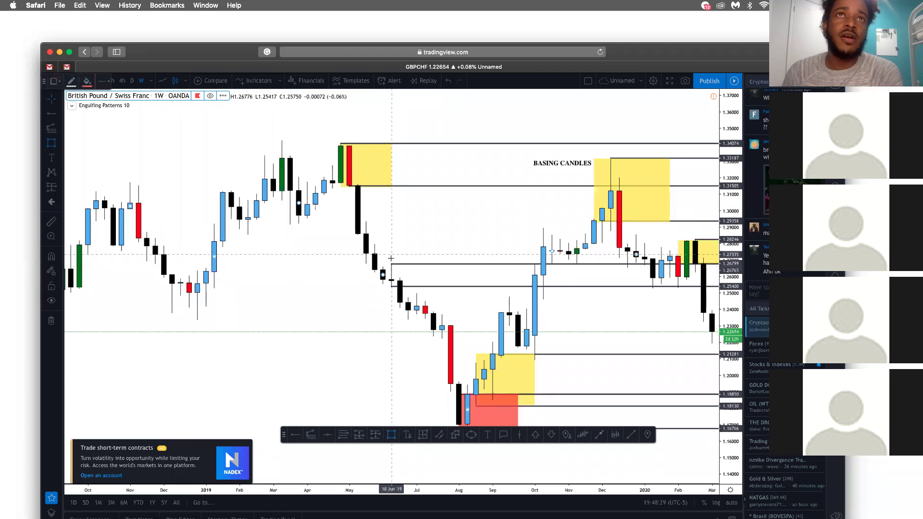
{"action": "left_click_drag", "start_coordinate": [391, 264], "coordinate": [418, 286]}
{"action": "key", "text": "Escape"}
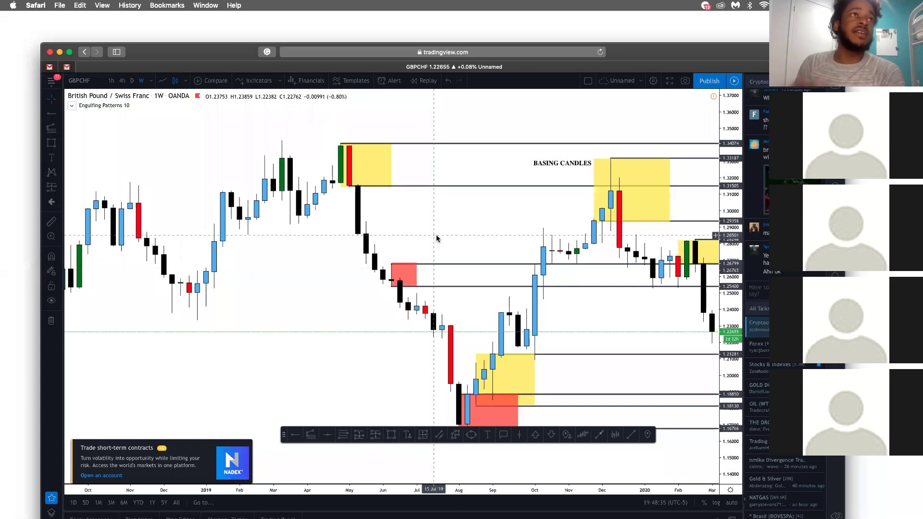
Delete the red rectangle and both horizontal rays at the June 2019 basing candles
{"action": "left_click", "coordinate": [412, 265]}
{"action": "key", "text": "Delete"}
{"action": "left_click", "coordinate": [407, 265]}
{"action": "left_click_drag", "start_coordinate": [408, 268], "coordinate": [406, 288]}
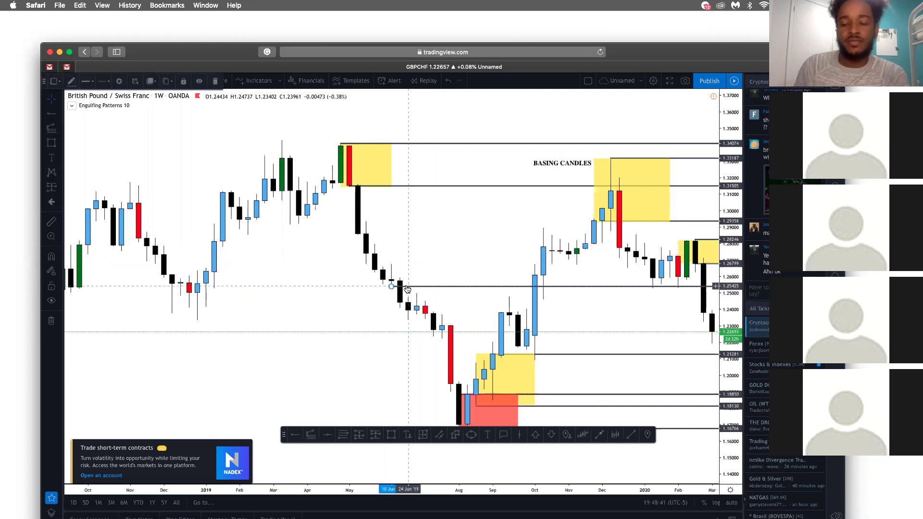
{"action": "key", "text": "Delete"}
{"action": "scroll", "coordinate": [408, 289], "scroll_direction": "down", "scroll_amount": 5}
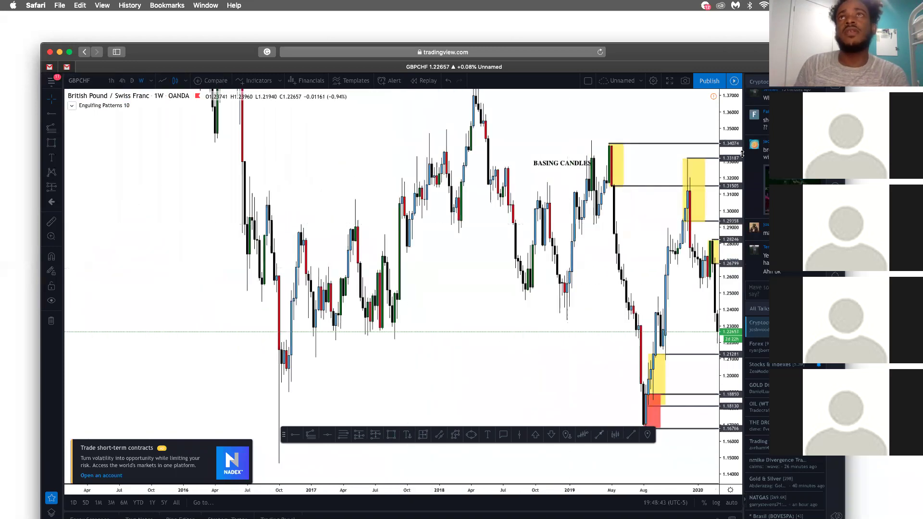
Draw a red rectangle from the 15 December 2014 candle to the January 2015 drop, with its upper edge at about 1.555
{"action": "left_click_drag", "start_coordinate": [731, 128], "coordinate": [731, 159]}
{"action": "scroll", "coordinate": [528, 380], "scroll_direction": "down", "scroll_amount": 3}
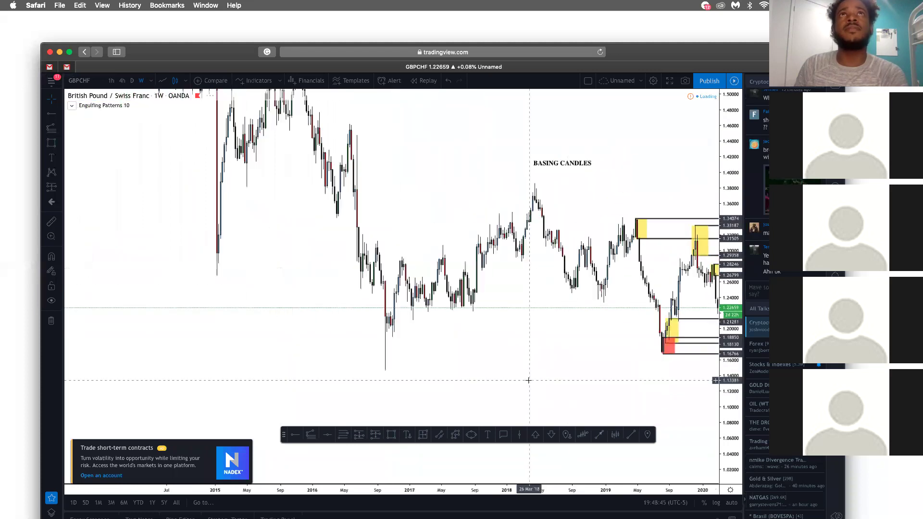
{"action": "left_click_drag", "start_coordinate": [509, 231], "coordinate": [535, 355]}
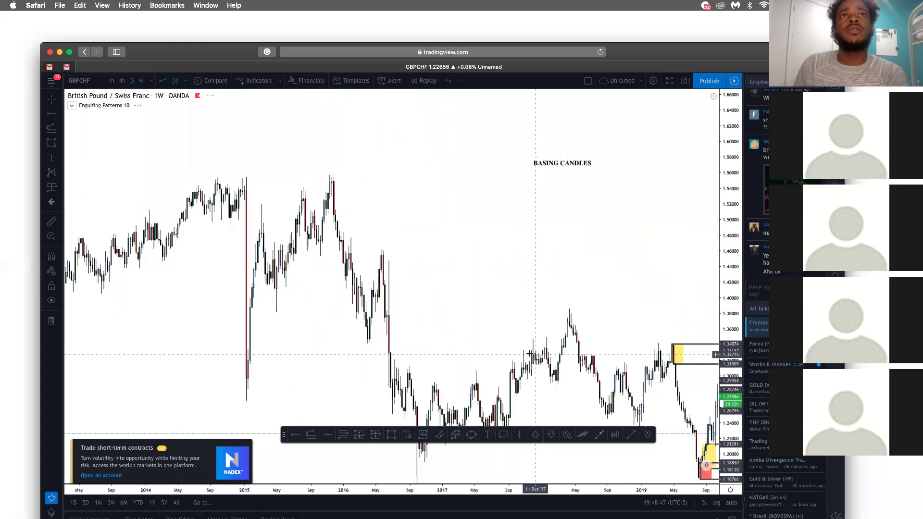
{"action": "scroll", "coordinate": [383, 181], "scroll_direction": "up", "scroll_amount": 3}
{"action": "left_click_drag", "start_coordinate": [383, 181], "coordinate": [579, 222]}
{"action": "scroll", "coordinate": [492, 212], "scroll_direction": "up", "scroll_amount": 3}
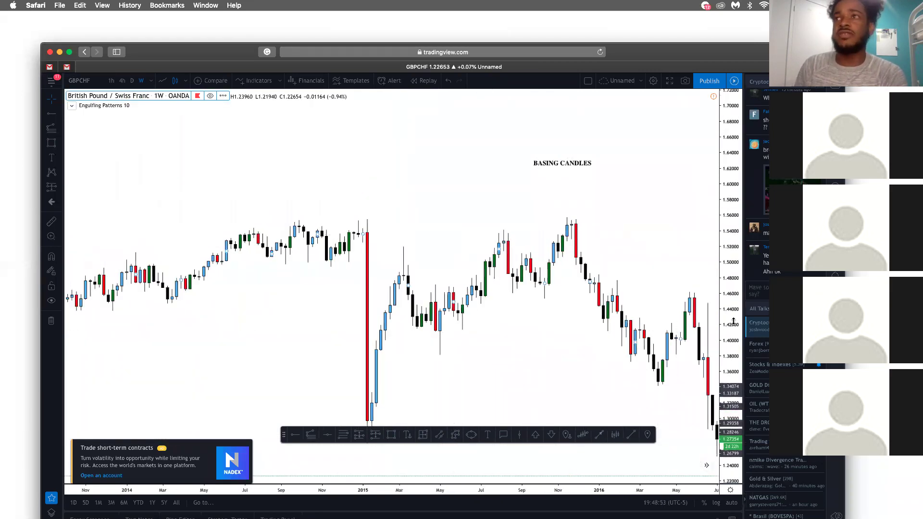
{"action": "left_click_drag", "start_coordinate": [734, 321], "coordinate": [732, 308]}
{"action": "scroll", "coordinate": [505, 215], "scroll_direction": "up", "scroll_amount": 1}
{"action": "left_click_drag", "start_coordinate": [505, 215], "coordinate": [381, 243]}
{"action": "scroll", "coordinate": [381, 243], "scroll_direction": "down", "scroll_amount": 1}
{"action": "scroll", "coordinate": [381, 242], "scroll_direction": "left", "scroll_amount": 3}
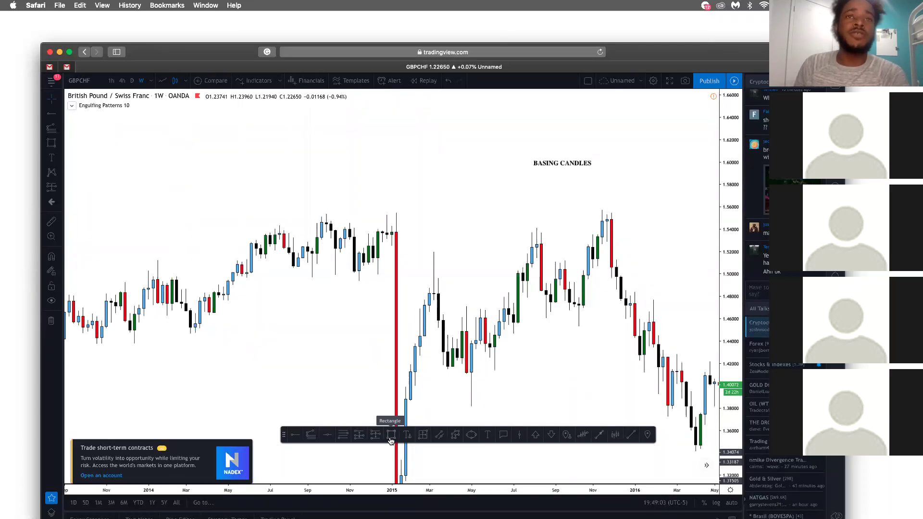
{"action": "left_click", "coordinate": [391, 437]}
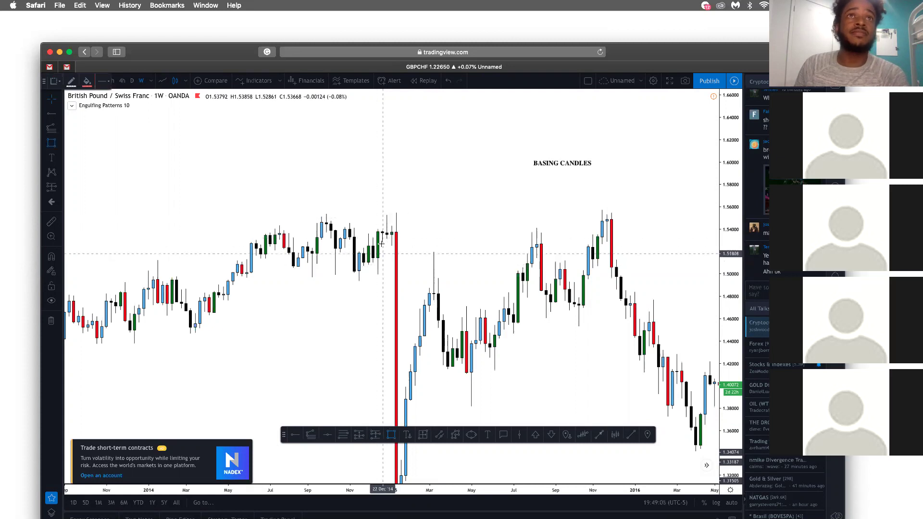
{"action": "left_click_drag", "start_coordinate": [378, 234], "coordinate": [401, 213]}
{"action": "left_click", "coordinate": [415, 212]}
{"action": "scroll", "coordinate": [433, 221], "scroll_direction": "up", "scroll_amount": 5}
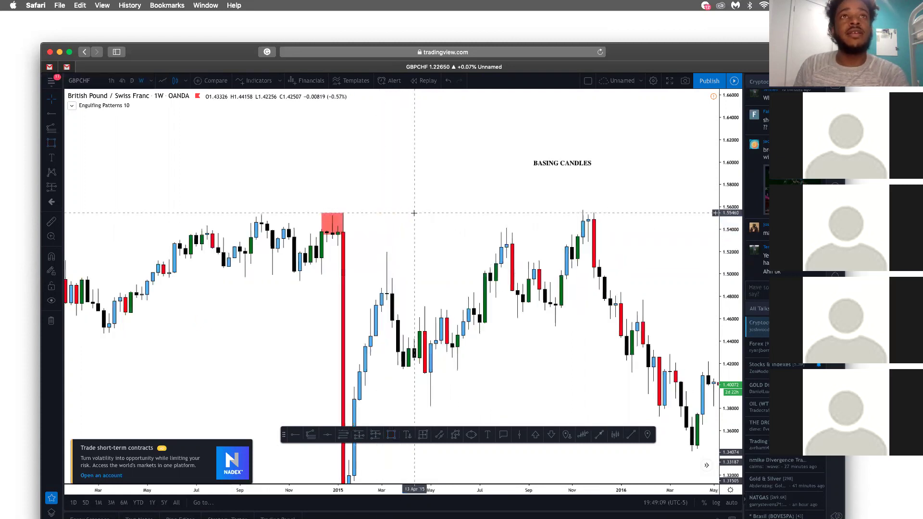
Extend the lower edge of the December 2014 red rectangle to about 1.526, so it covers the basing candle bodies
{"action": "left_click_drag", "start_coordinate": [451, 231], "coordinate": [457, 230]}
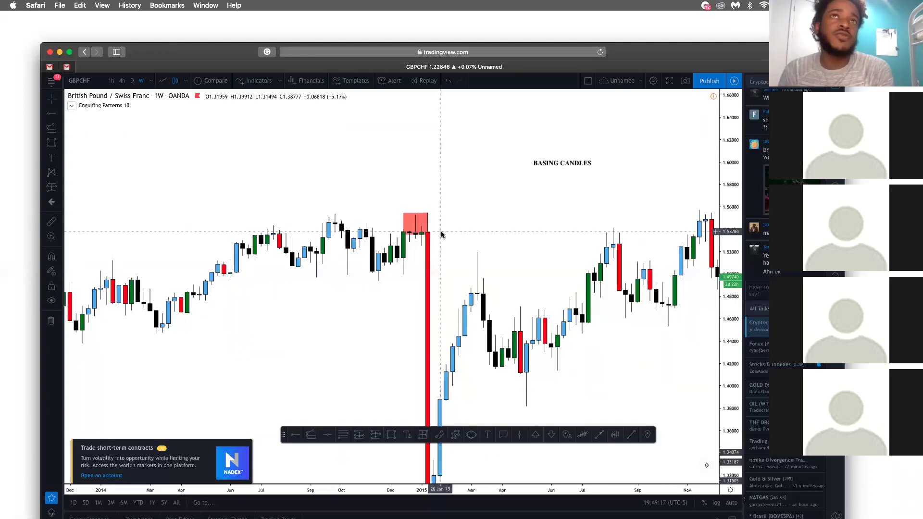
{"action": "left_click_drag", "start_coordinate": [427, 234], "coordinate": [428, 246]}
{"action": "left_click", "coordinate": [464, 233]}
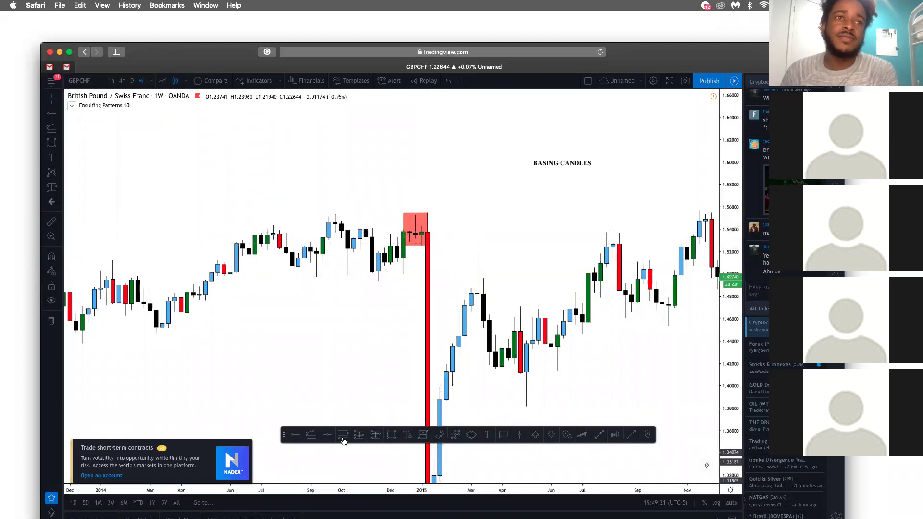
Add two horizontal rays from the 15 December 2014 edge of the red rectangle, at about 1.52575 and 1.55570
{"action": "left_click", "coordinate": [295, 435]}
{"action": "left_click", "coordinate": [403, 245]}
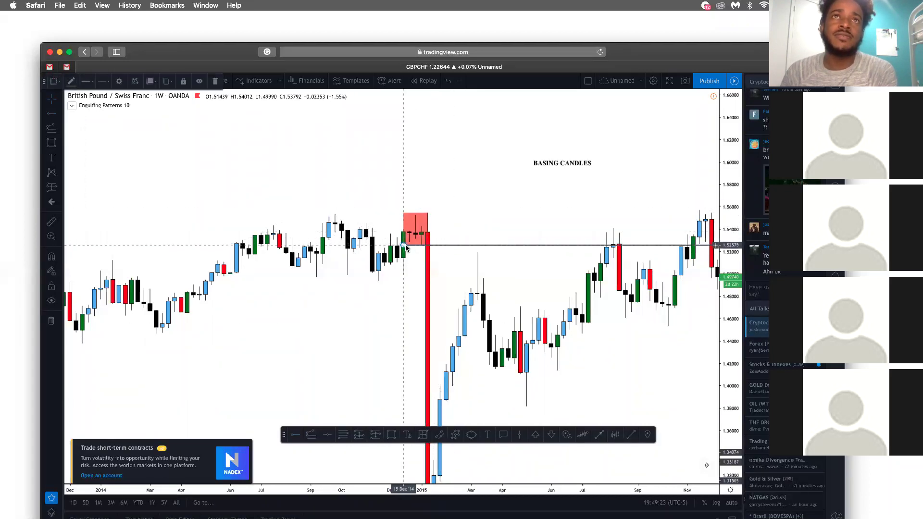
{"action": "left_click", "coordinate": [403, 213]}
{"action": "left_click", "coordinate": [403, 213]}
{"action": "scroll", "coordinate": [527, 211], "scroll_direction": "down", "scroll_amount": 4}
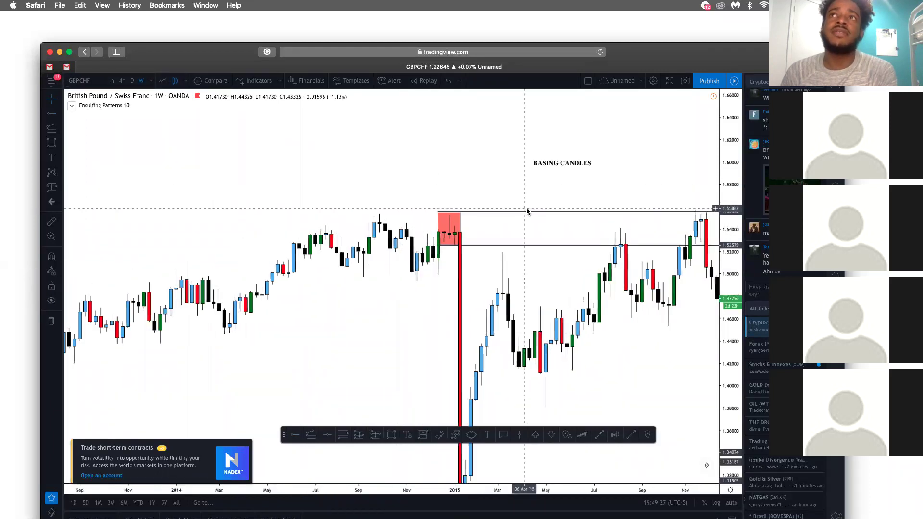
Mark the November 2015 and August 2015 price peaks inside the zone between the two rays with green circles
{"action": "left_click_drag", "start_coordinate": [571, 252], "coordinate": [450, 254]}
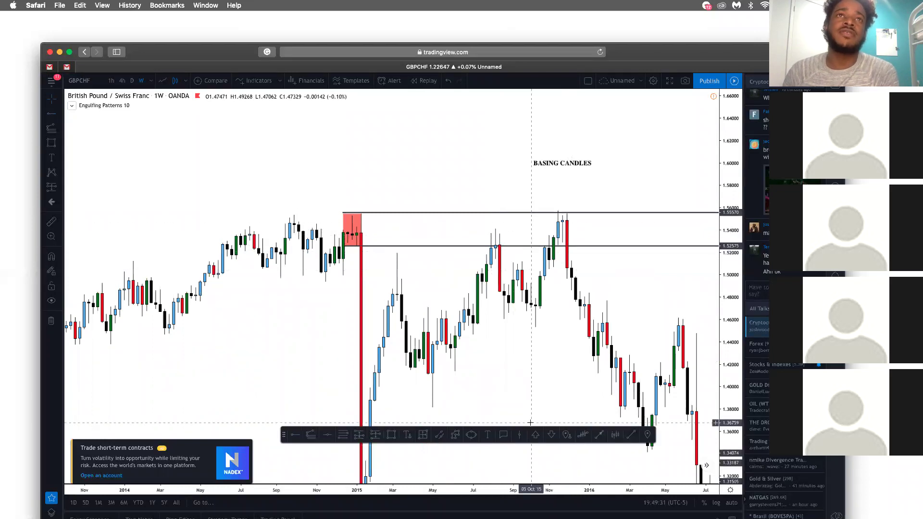
{"action": "scroll", "coordinate": [488, 298], "scroll_direction": "up", "scroll_amount": 1}
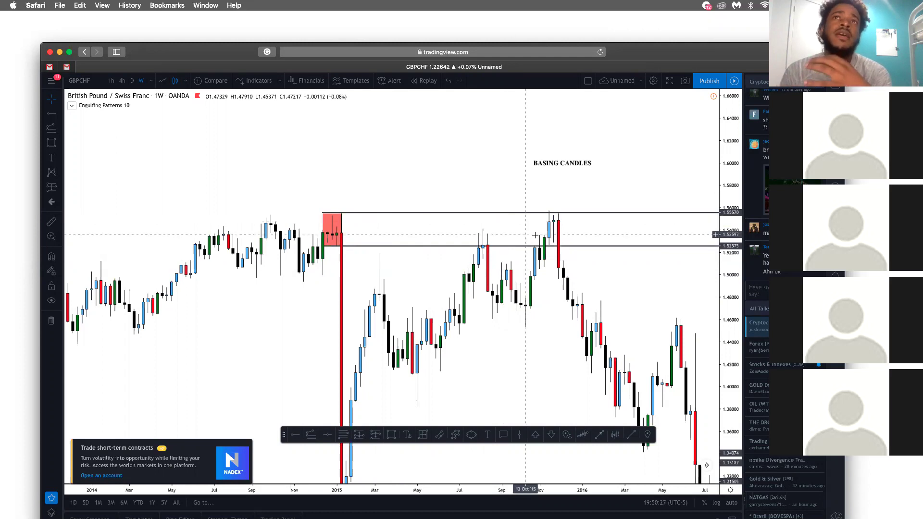
{"action": "left_click", "coordinate": [472, 435]}
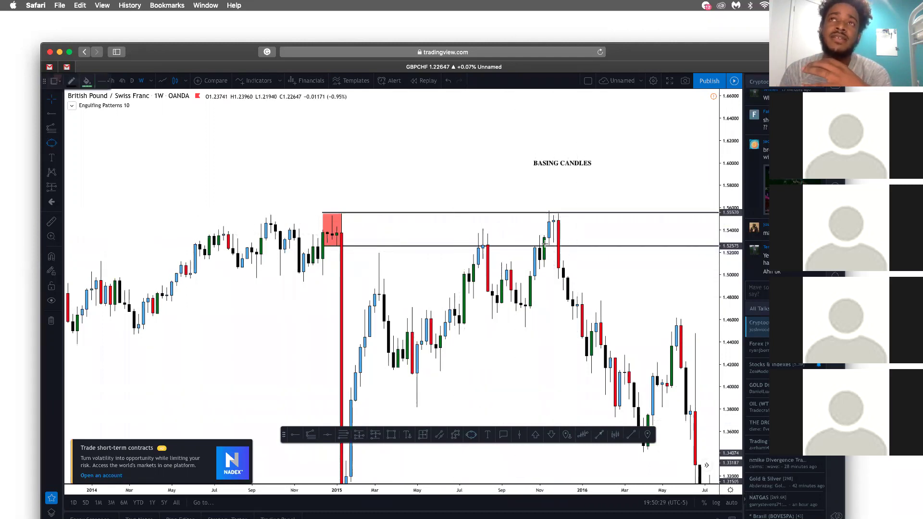
{"action": "left_click_drag", "start_coordinate": [544, 208], "coordinate": [568, 236]}
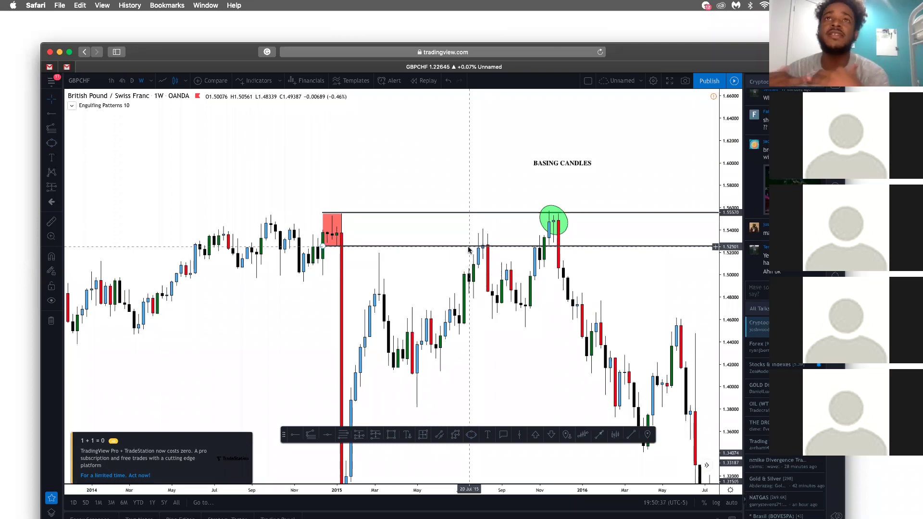
{"action": "left_click", "coordinate": [471, 435]}
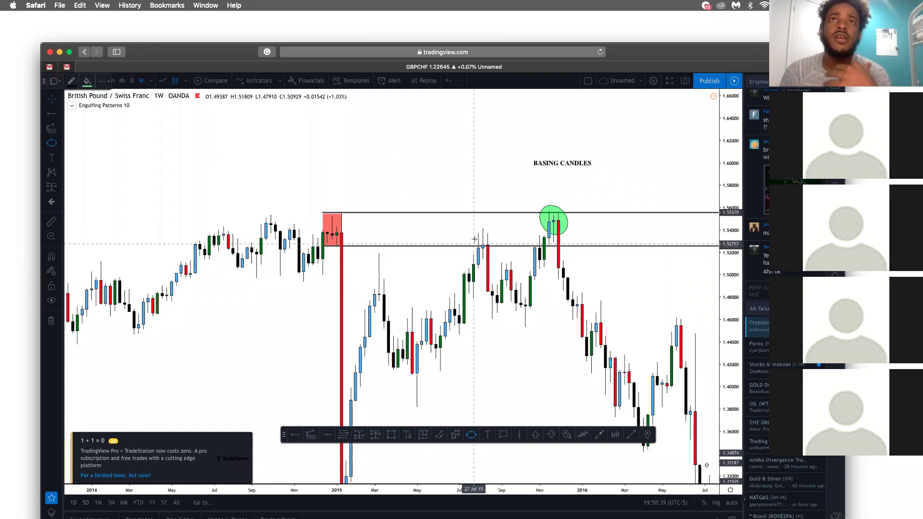
{"action": "left_click_drag", "start_coordinate": [474, 231], "coordinate": [491, 251]}
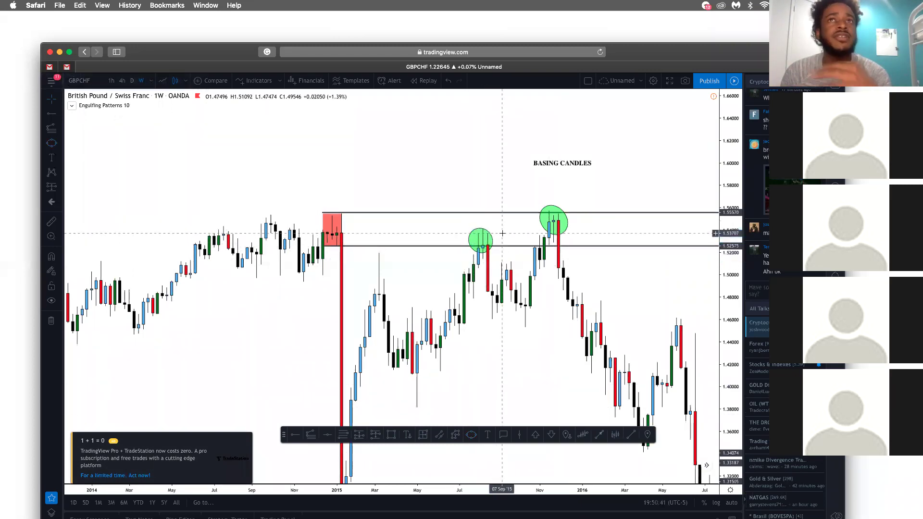
Delete both green circles at the November 2015 and August 2015 peaks
{"action": "left_click", "coordinate": [564, 233]}
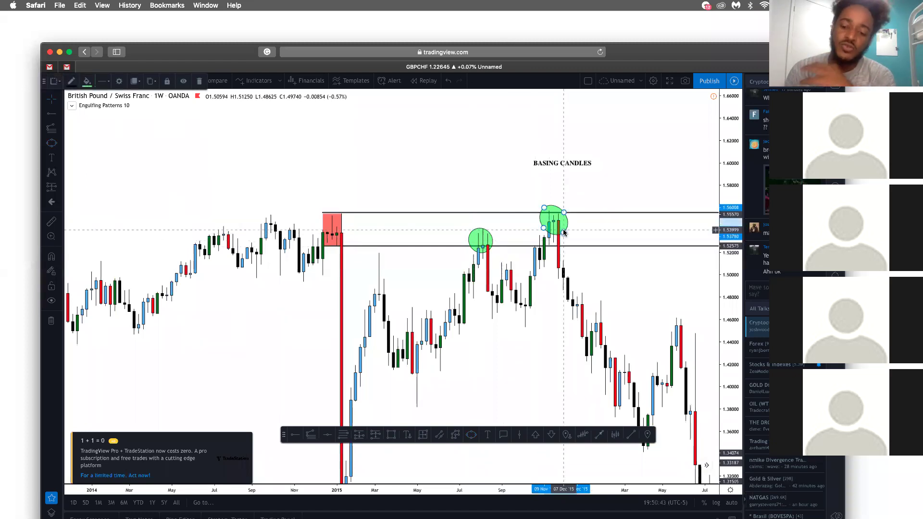
{"action": "key", "text": "Delete"}
{"action": "left_click", "coordinate": [488, 231]}
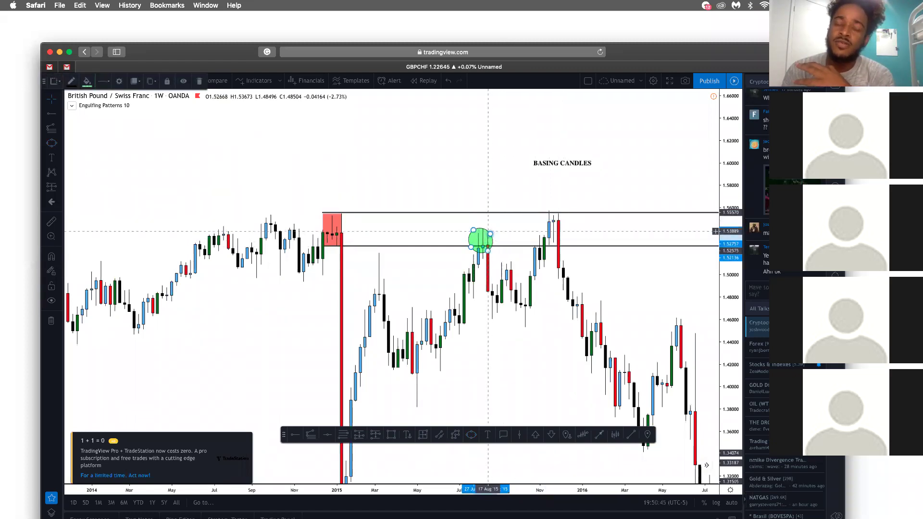
{"action": "key", "text": "Delete"}
{"action": "scroll", "coordinate": [481, 250], "scroll_direction": "left", "scroll_amount": 10}
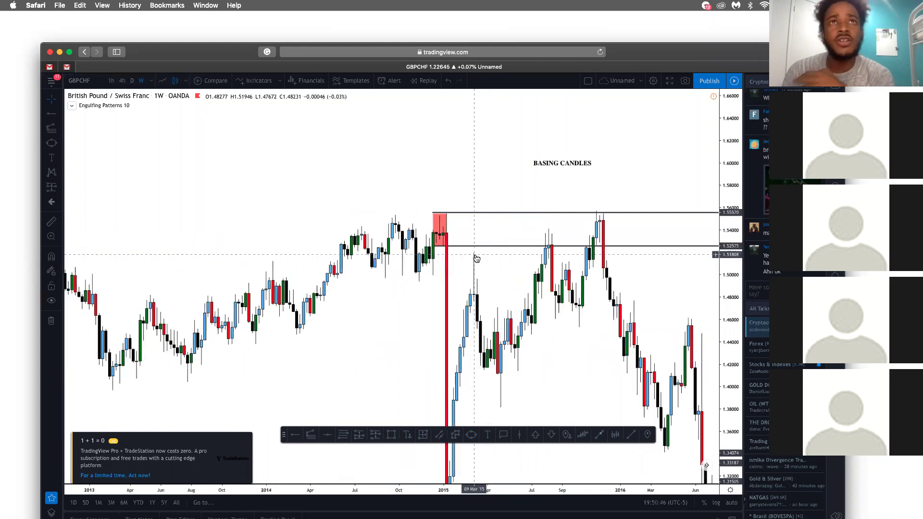
{"action": "scroll", "coordinate": [481, 269], "scroll_direction": "right", "scroll_amount": 5}
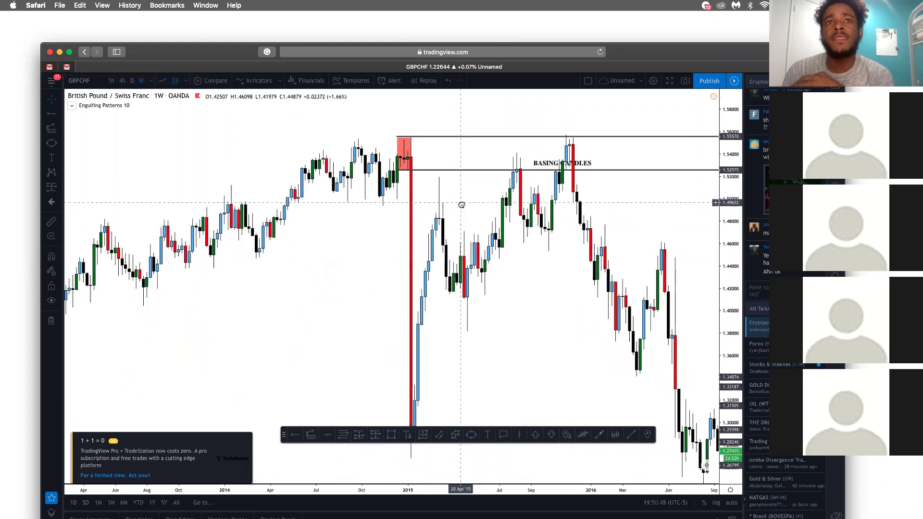
{"action": "scroll", "coordinate": [533, 292], "scroll_direction": "right", "scroll_amount": 5}
{"action": "scroll", "coordinate": [533, 292], "scroll_direction": "left", "scroll_amount": 5}
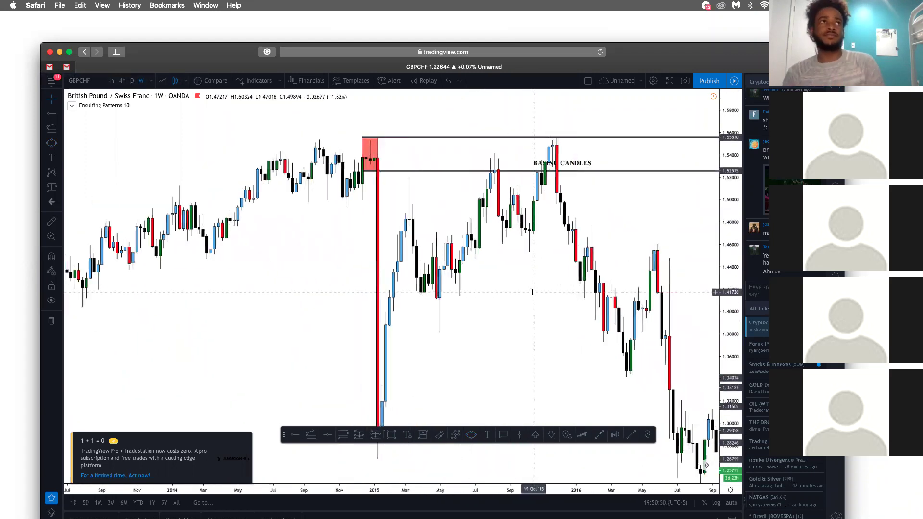
{"action": "scroll", "coordinate": [524, 295], "scroll_direction": "right", "scroll_amount": 5}
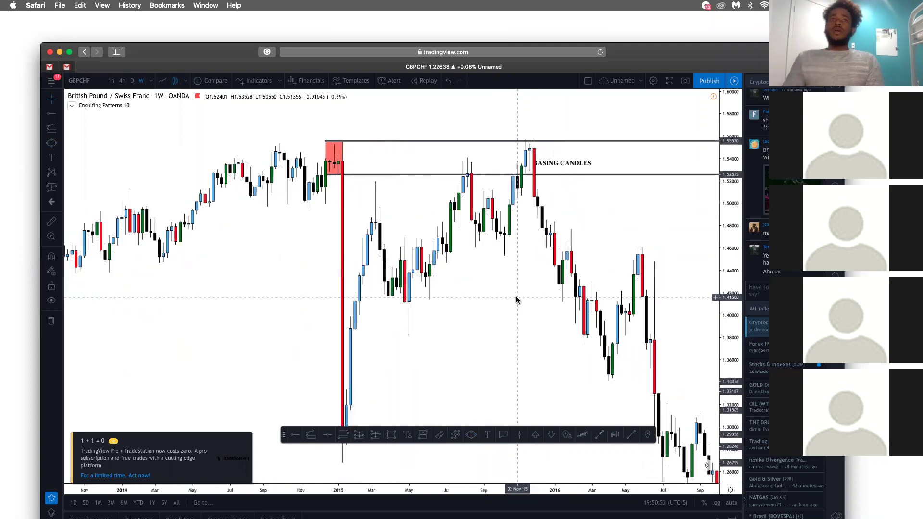
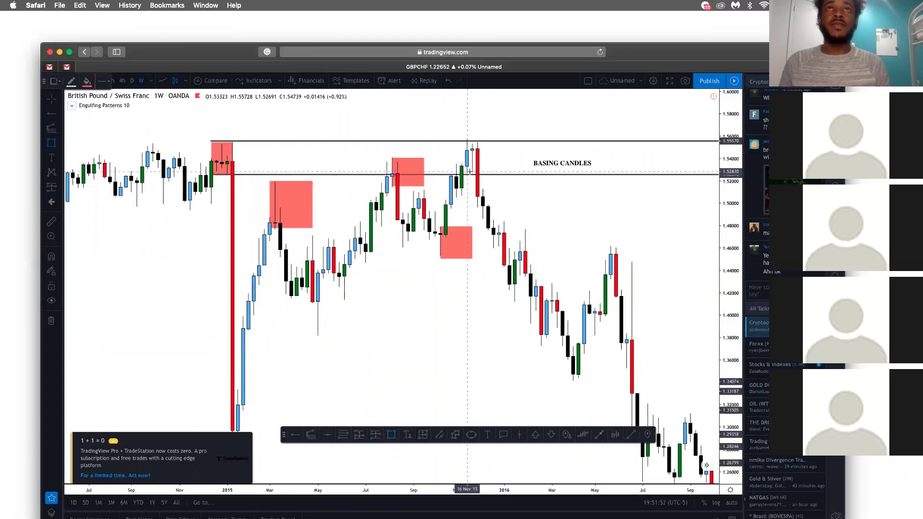
Draw a red rectangle over the November 2015 peak's basing candles, from the upper ray down to about 1.529
{"action": "scroll", "coordinate": [469, 171], "scroll_direction": "up", "scroll_amount": 3}
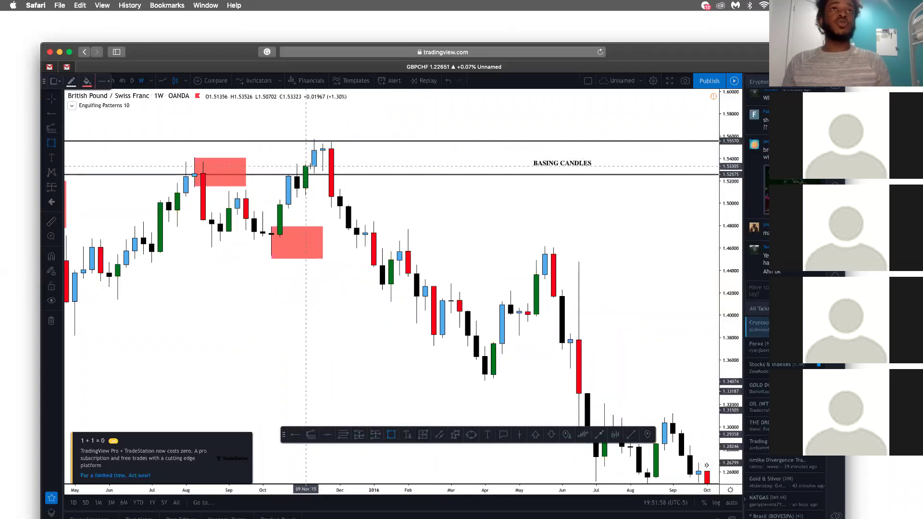
{"action": "mouse_move", "coordinate": [313, 166]}
{"action": "left_mouse_down"}
{"action": "mouse_move", "coordinate": [356, 138]}
{"action": "mouse_move", "coordinate": [340, 141]}
{"action": "mouse_move", "coordinate": [340, 172]}
{"action": "left_mouse_up"}
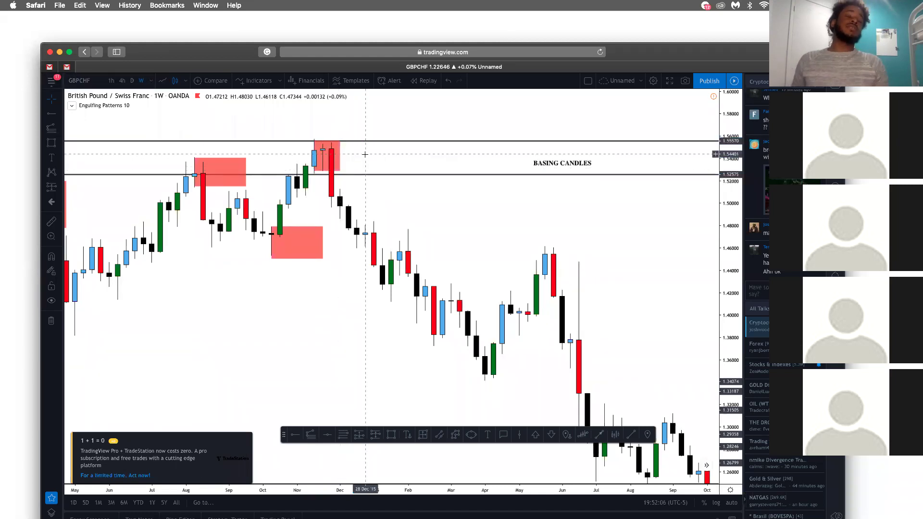
{"action": "scroll", "coordinate": [365, 154], "scroll_direction": "down", "scroll_amount": 3}
{"action": "left_click_drag", "start_coordinate": [529, 202], "coordinate": [574, 249]}
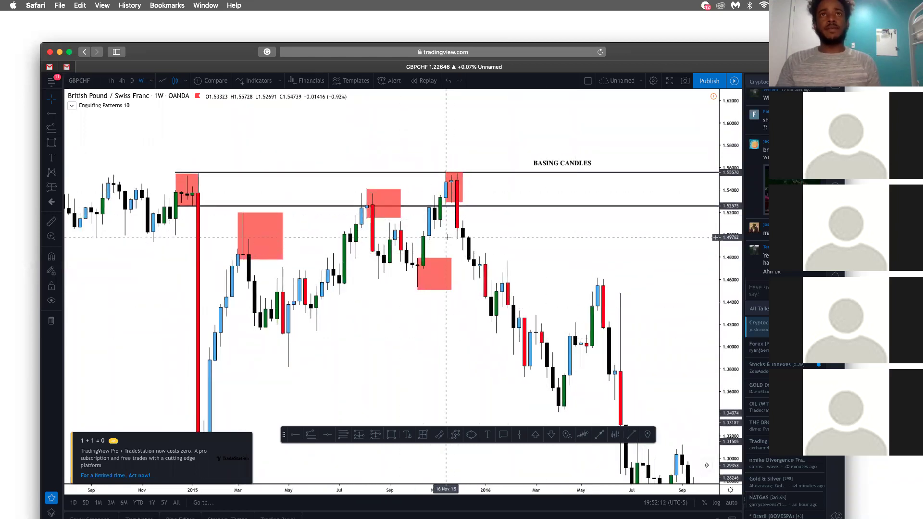
Draw a red rectangle from the 7 December 2015 candle to about 8 February 2016, between about 1.497 and 1.514
{"action": "scroll", "coordinate": [469, 287], "scroll_direction": "up", "scroll_amount": 3}
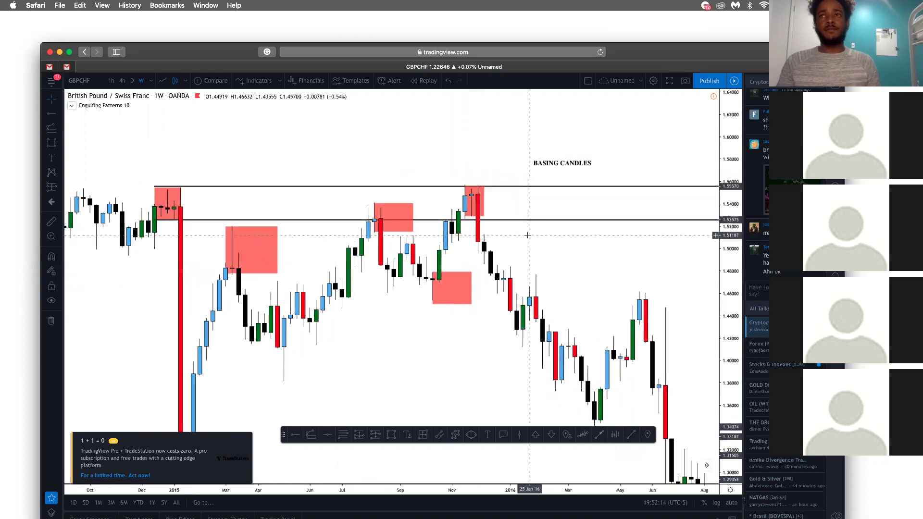
{"action": "scroll", "coordinate": [536, 212], "scroll_direction": "up", "scroll_amount": 5}
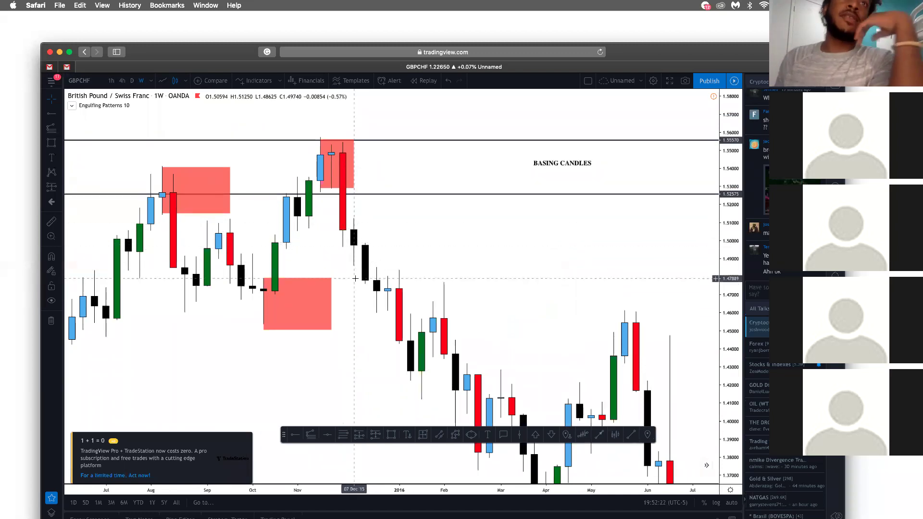
{"action": "left_click", "coordinate": [391, 435]}
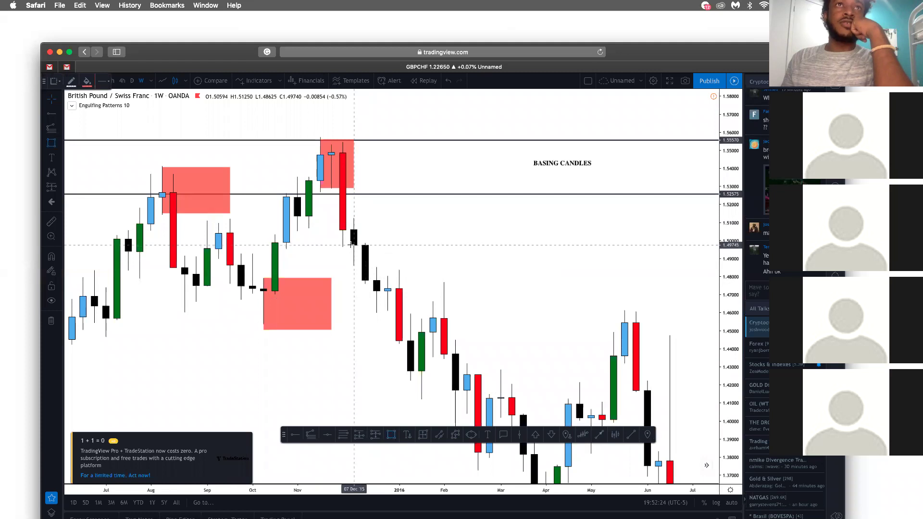
{"action": "left_click_drag", "start_coordinate": [354, 245], "coordinate": [456, 216]}
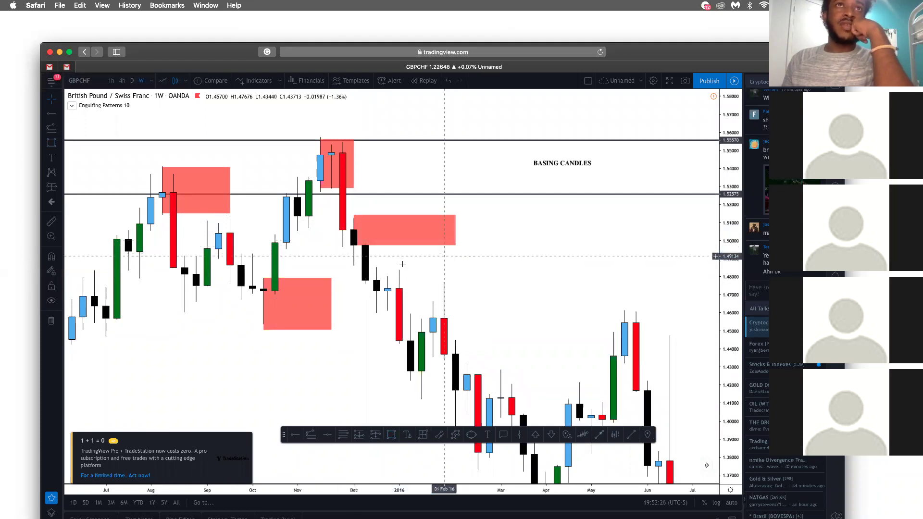
Draw a red rectangle from the 21 December 2015 candle to 11 July 2016, between about 1.46078 and 1.48477
{"action": "left_click", "coordinate": [391, 437]}
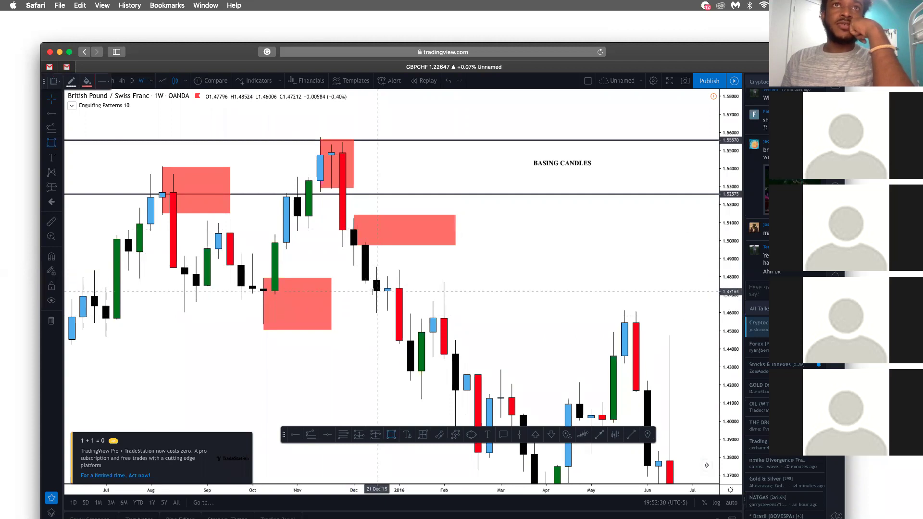
{"action": "left_click_drag", "start_coordinate": [374, 293], "coordinate": [469, 271]}
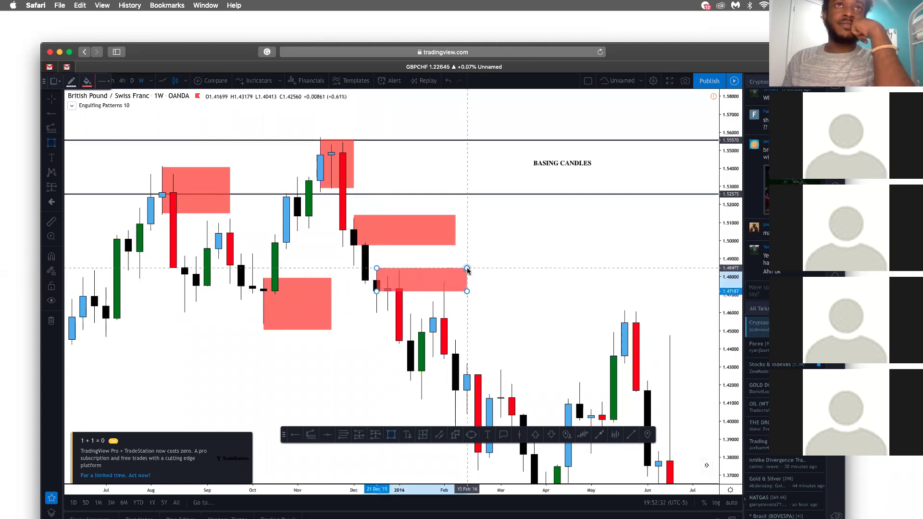
{"action": "left_click_drag", "start_coordinate": [376, 291], "coordinate": [376, 312]}
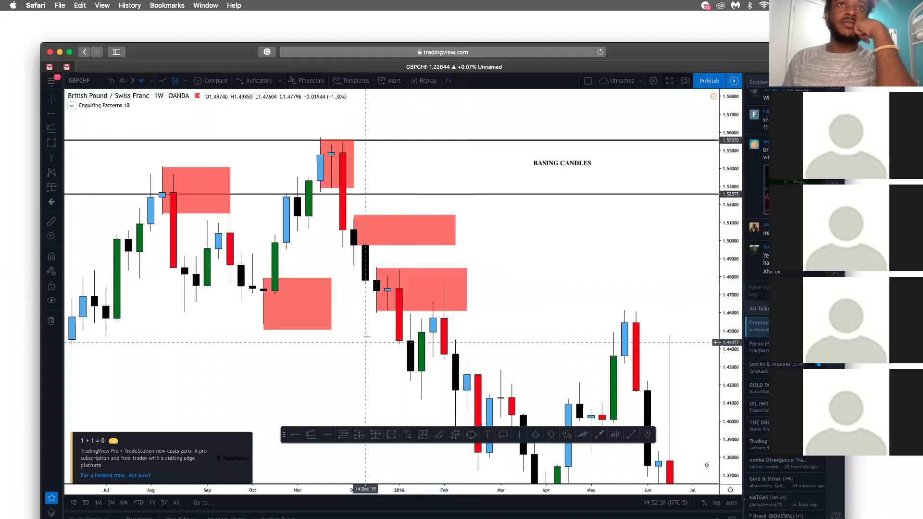
{"action": "scroll", "coordinate": [367, 336], "scroll_direction": "down", "scroll_amount": 5}
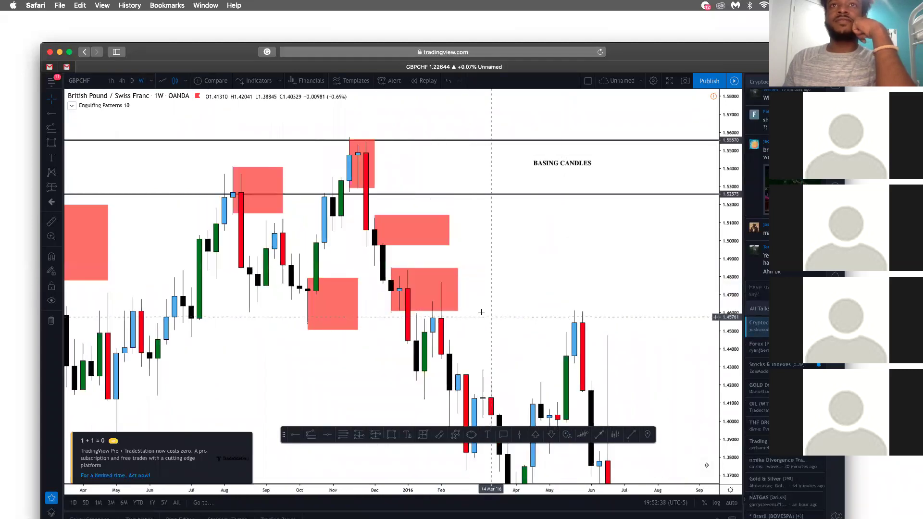
{"action": "left_click_drag", "start_coordinate": [458, 311], "coordinate": [634, 311]}
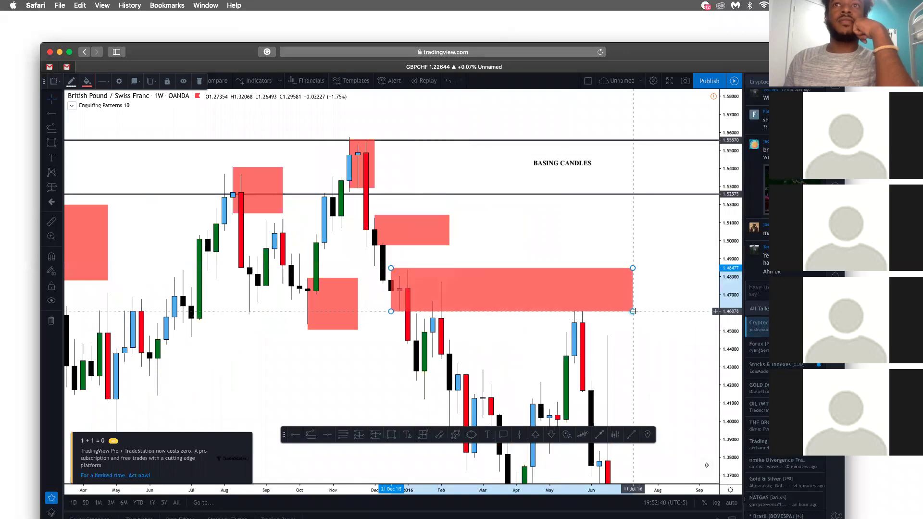
Draw a red rectangle from the 25 January 2016 candle to about late June 2016, between about 1.450 and 1.476
{"action": "scroll", "coordinate": [620, 245], "scroll_direction": "down", "scroll_amount": 3}
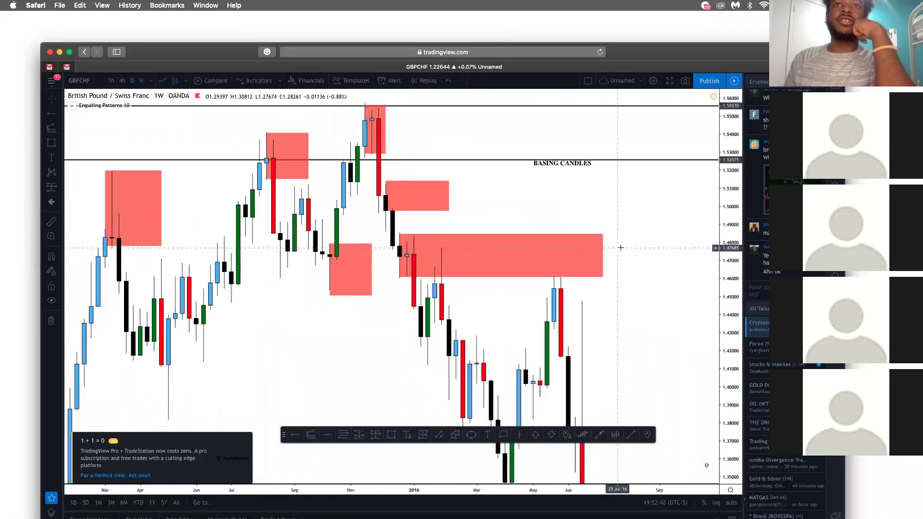
{"action": "left_click_drag", "start_coordinate": [621, 339], "coordinate": [597, 281]}
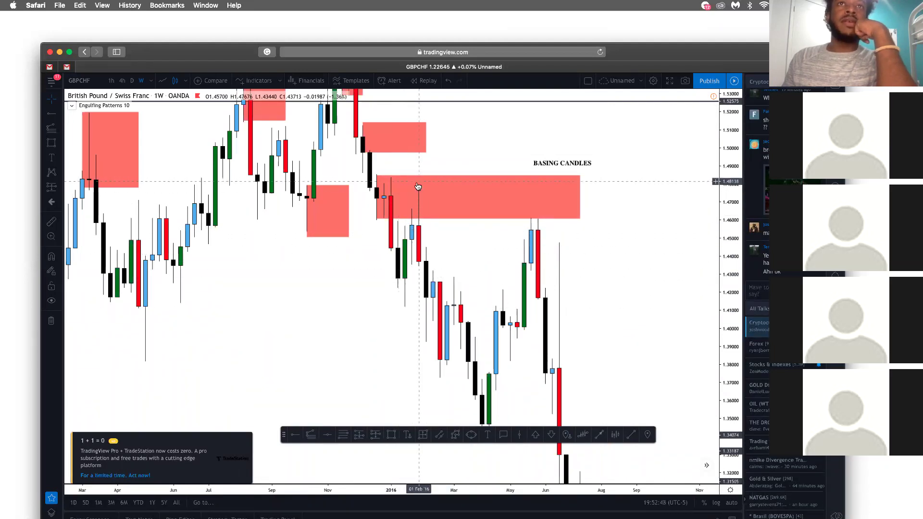
{"action": "left_click", "coordinate": [392, 435]}
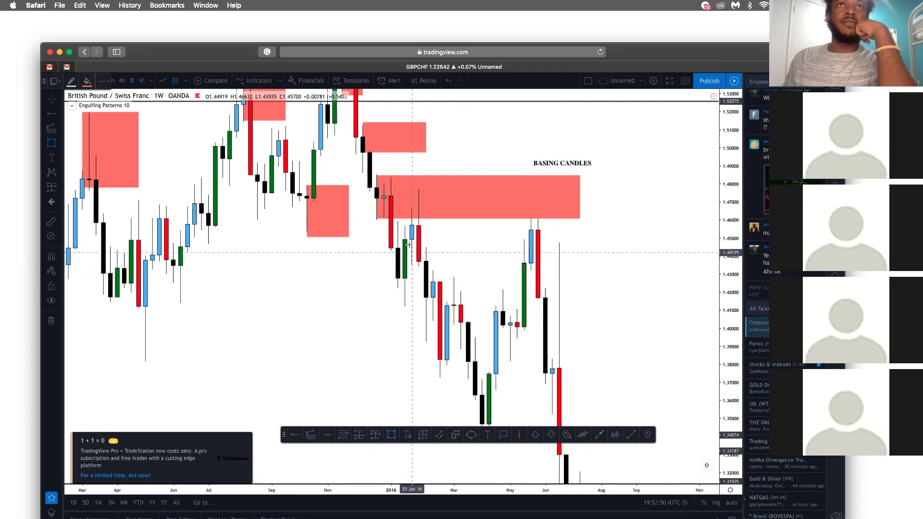
{"action": "left_click", "coordinate": [411, 238]}
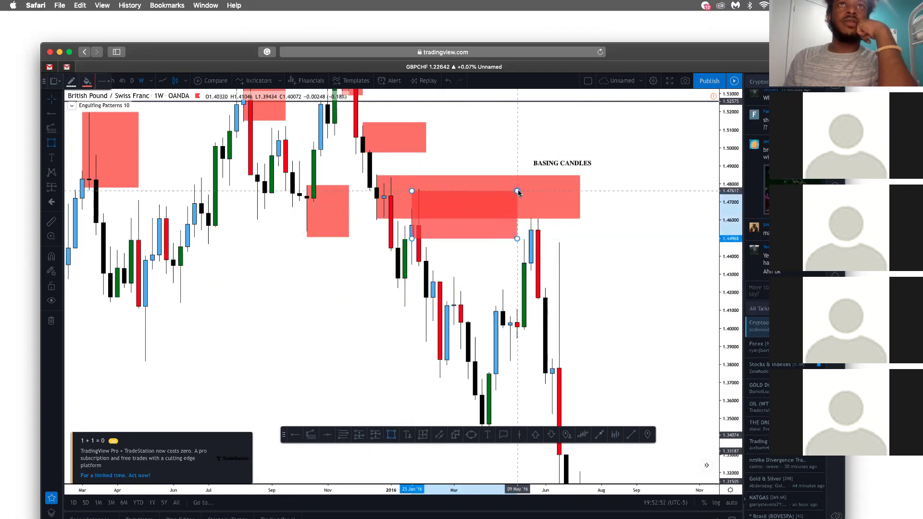
{"action": "left_click", "coordinate": [567, 190]}
Draw a red rectangle from the 28 March 2016 candle to 6 June 2016, between about 1.341 and 1.363
{"action": "left_click_drag", "start_coordinate": [491, 247], "coordinate": [452, 262]}
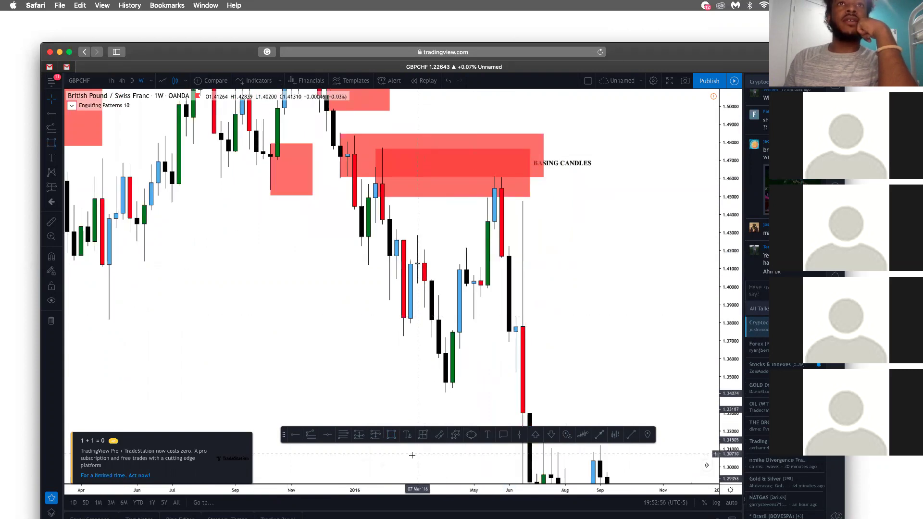
{"action": "left_click", "coordinate": [392, 435]}
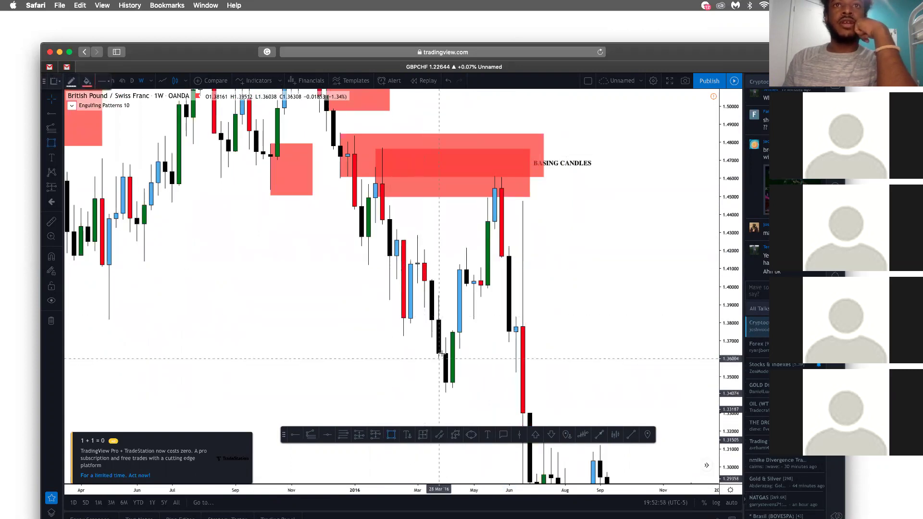
{"action": "left_click_drag", "start_coordinate": [439, 354], "coordinate": [510, 393]}
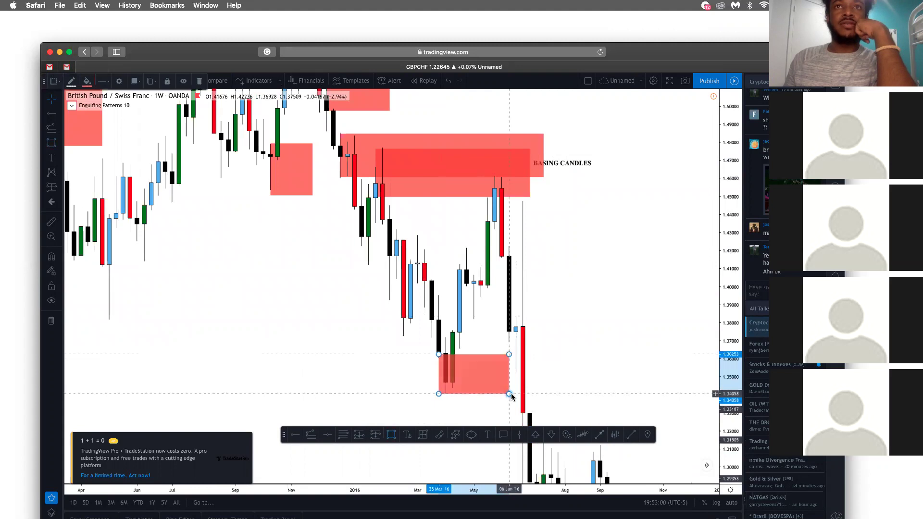
Draw a red rectangle over the basing candles from 25 April to about 23 May 2016, between about 1.381 and 1.410
{"action": "left_click_drag", "start_coordinate": [572, 339], "coordinate": [506, 348]}
{"action": "left_click", "coordinate": [392, 435]}
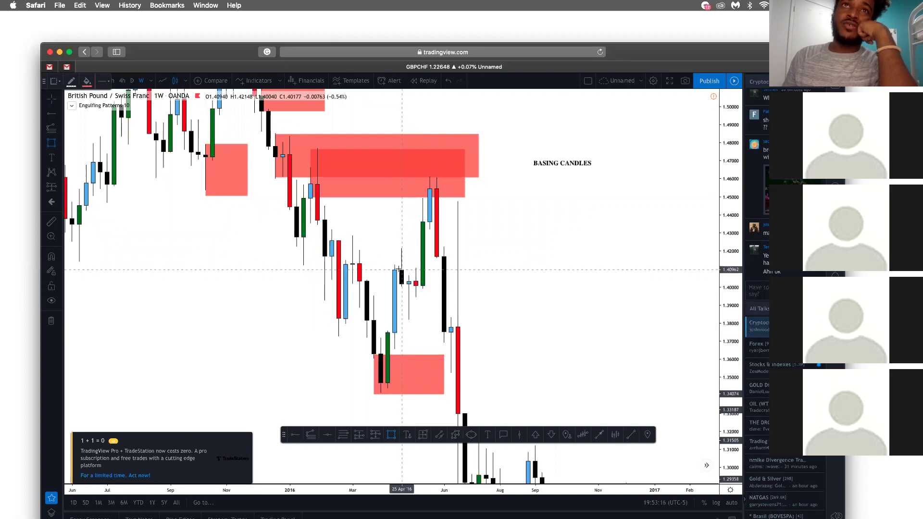
{"action": "mouse_move", "coordinate": [411, 275]}
{"action": "left_mouse_down"}
{"action": "mouse_move", "coordinate": [442, 332]}
{"action": "mouse_move", "coordinate": [430, 322]}
{"action": "left_mouse_up"}
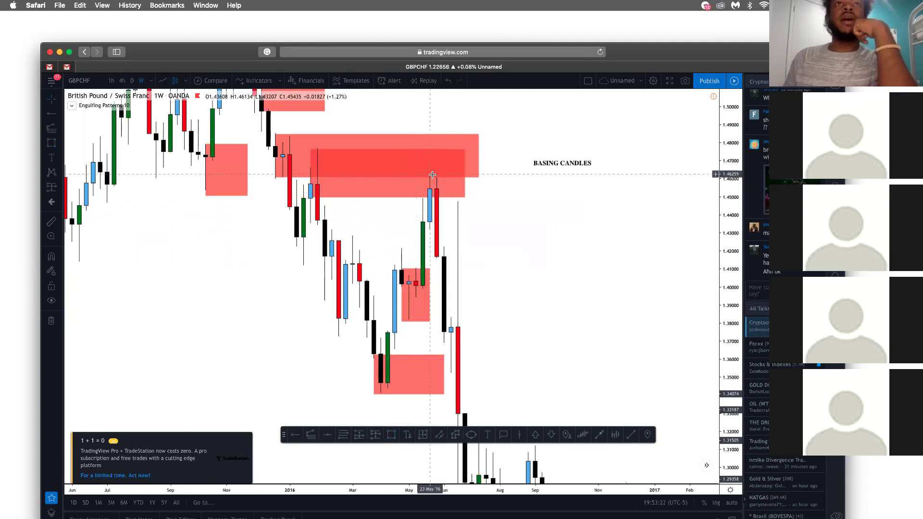
Draw a red rectangle from the late May 2016 peak to about early September 2016, between about 1.437 and 1.462
{"action": "left_click", "coordinate": [391, 437]}
{"action": "left_click_drag", "start_coordinate": [428, 221], "coordinate": [535, 176]}
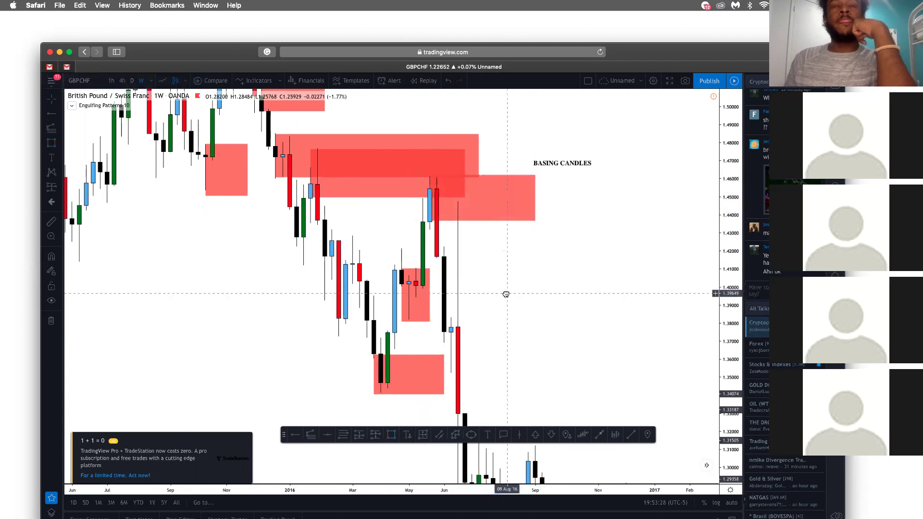
Draw a red rectangle from the peak around 1 September 2016 to about late May 2017, between about 1.294 and 1.313
{"action": "left_click_drag", "start_coordinate": [506, 295], "coordinate": [455, 277]}
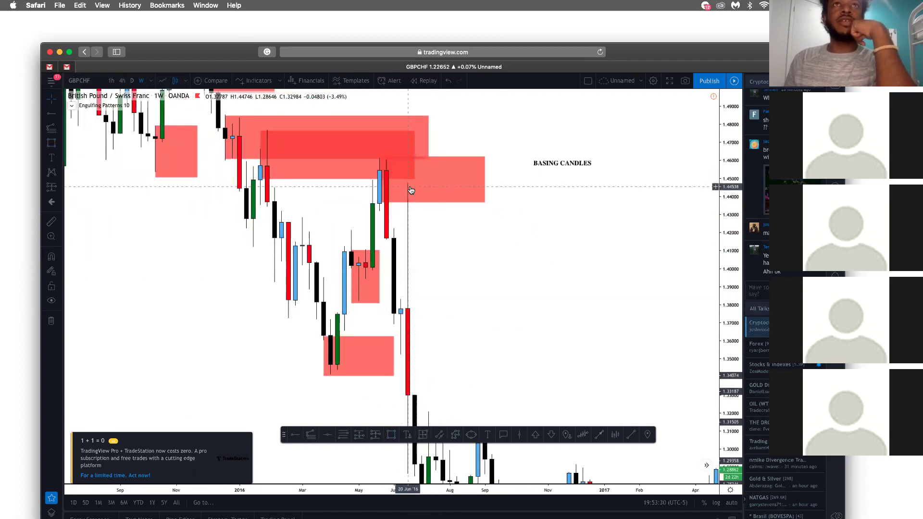
{"action": "scroll", "coordinate": [445, 252], "scroll_direction": "down", "scroll_amount": 5}
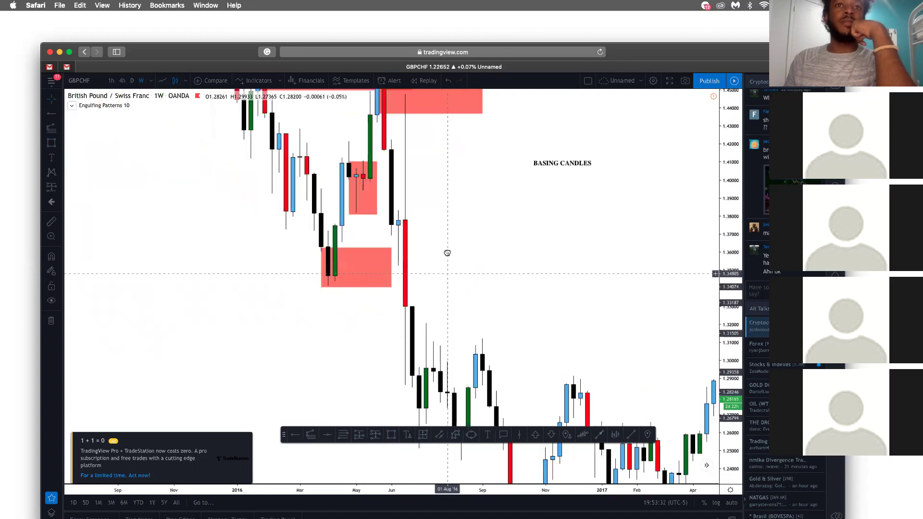
{"action": "scroll", "coordinate": [520, 269], "scroll_direction": "down", "scroll_amount": 1}
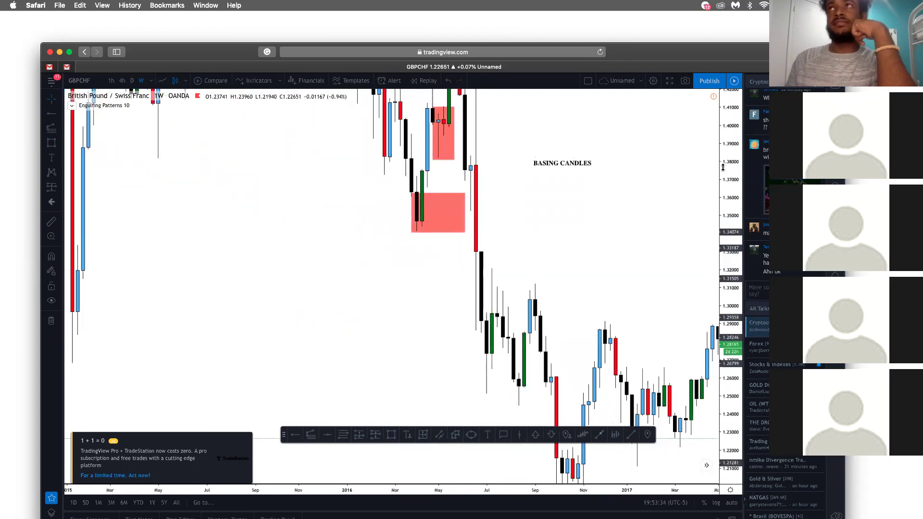
{"action": "left_click_drag", "start_coordinate": [723, 168], "coordinate": [723, 202]}
{"action": "scroll", "coordinate": [556, 237], "scroll_direction": "up", "scroll_amount": 5}
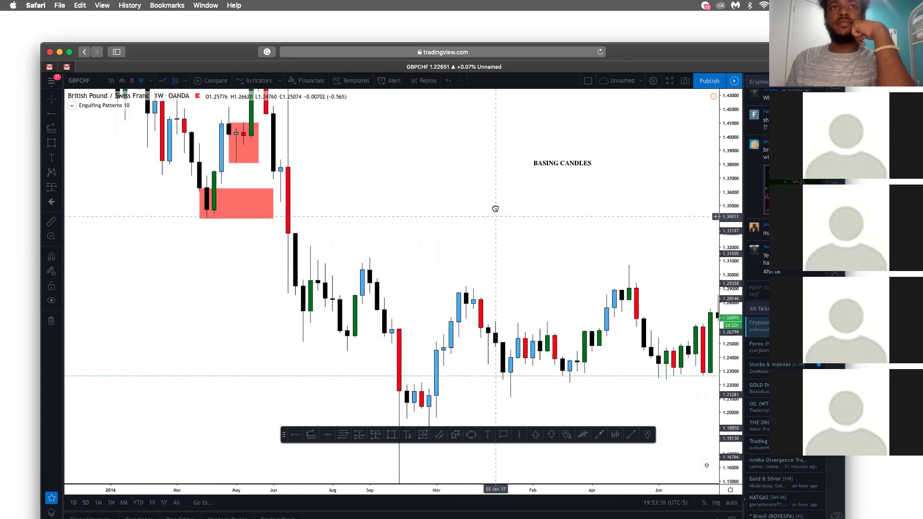
{"action": "left_click_drag", "start_coordinate": [495, 208], "coordinate": [491, 200]}
{"action": "left_click", "coordinate": [391, 435]}
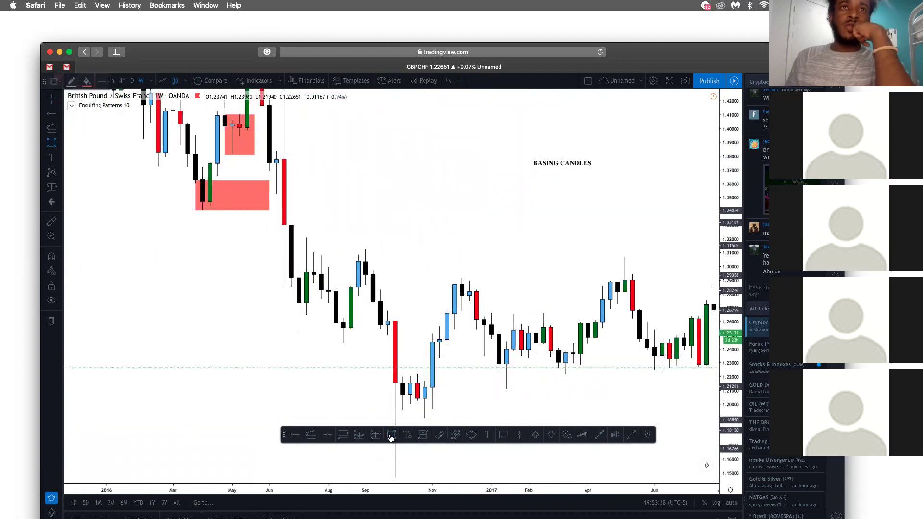
{"action": "mouse_move", "coordinate": [358, 275]}
{"action": "left_mouse_down"}
{"action": "mouse_move", "coordinate": [595, 238]}
{"action": "mouse_move", "coordinate": [647, 248]}
{"action": "left_mouse_up"}
{"action": "left_click", "coordinate": [575, 238]}
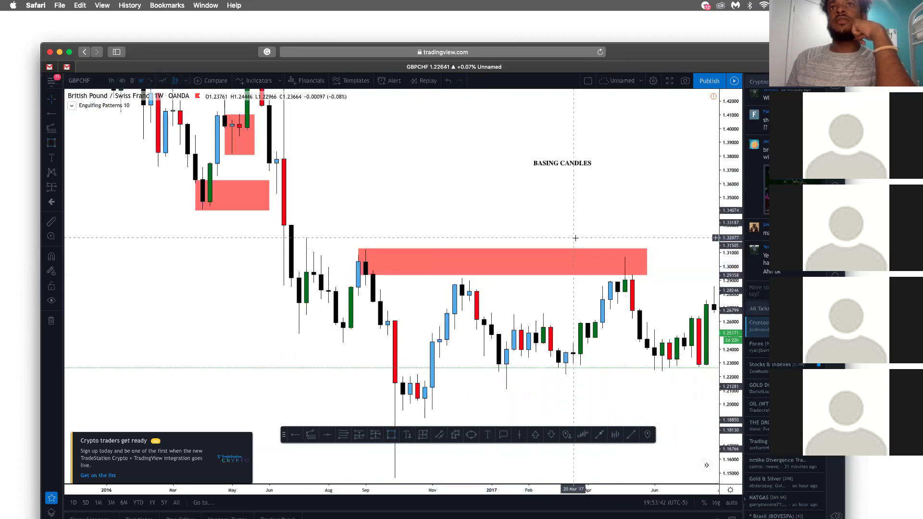
Draw a trial red rectangle from the 10 October 2016 candle at about 1.216 down to about 1.146, and delete it
{"action": "left_click_drag", "start_coordinate": [576, 238], "coordinate": [559, 203]}
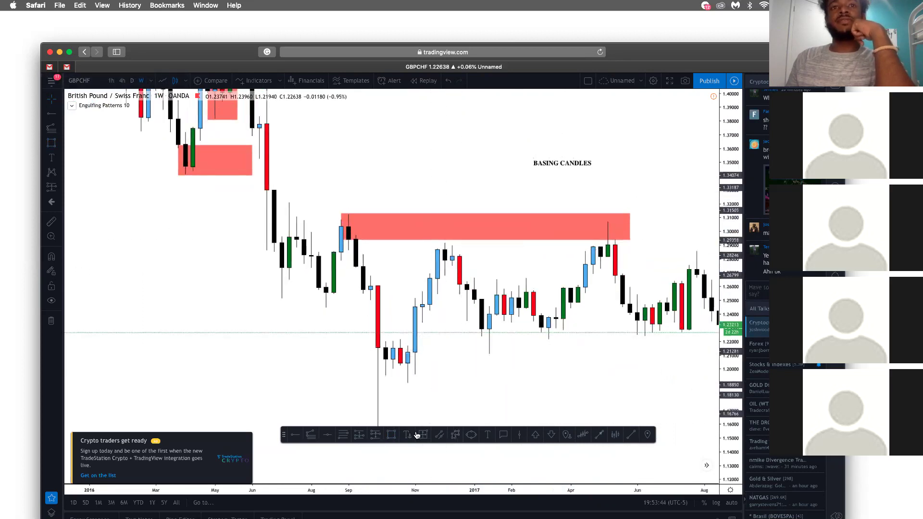
{"action": "left_click_drag", "start_coordinate": [438, 387], "coordinate": [432, 336]}
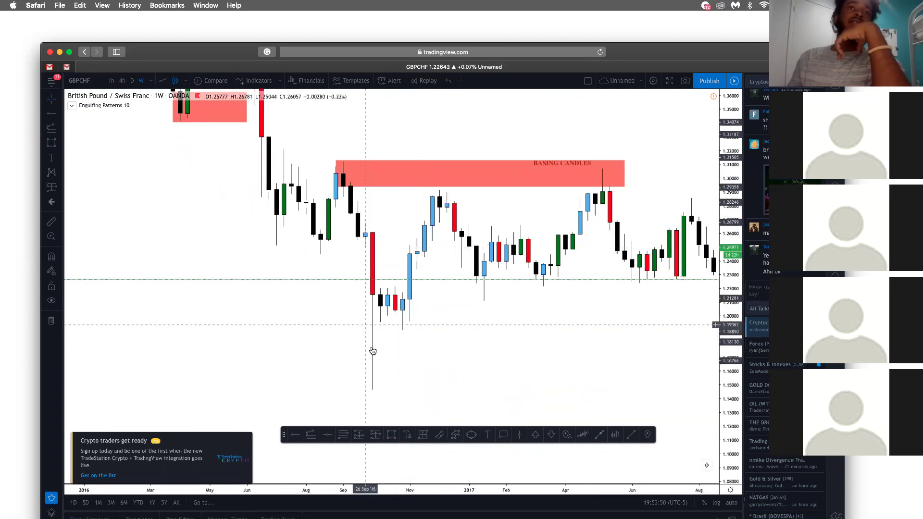
{"action": "scroll", "coordinate": [383, 406], "scroll_direction": "left", "scroll_amount": 5}
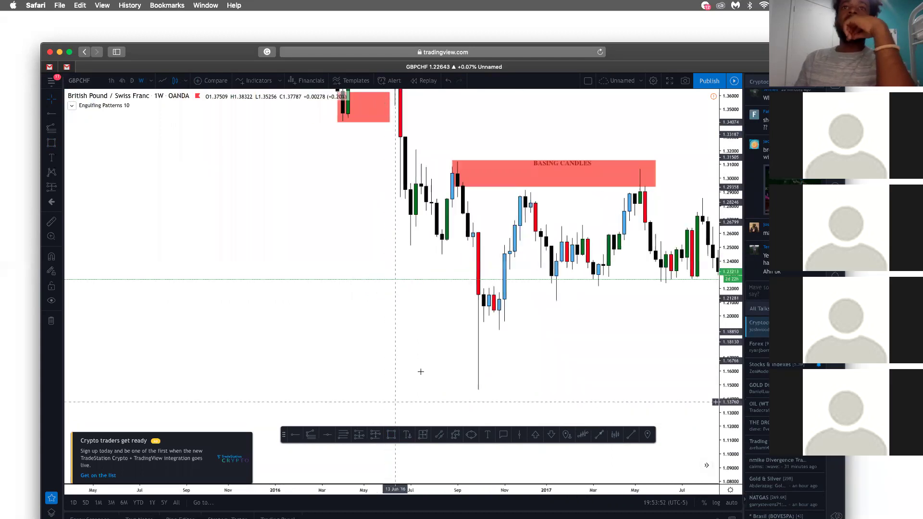
{"action": "scroll", "coordinate": [421, 371], "scroll_direction": "right", "scroll_amount": 4}
{"action": "left_click", "coordinate": [391, 434]}
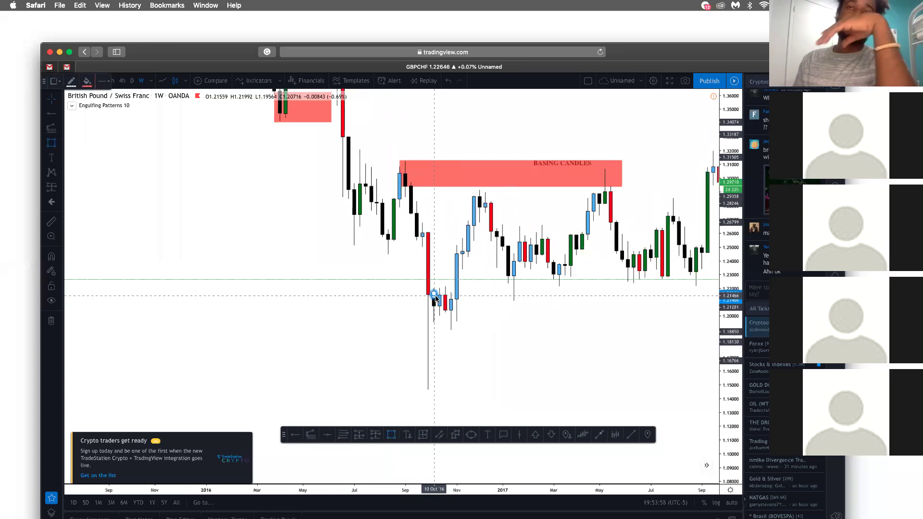
{"action": "left_click_drag", "start_coordinate": [434, 294], "coordinate": [582, 390]}
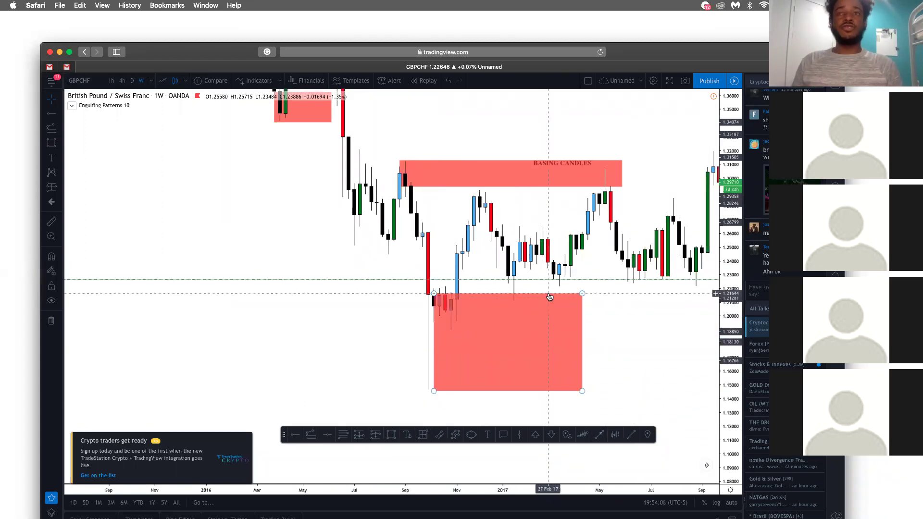
{"action": "key", "text": "Delete"}
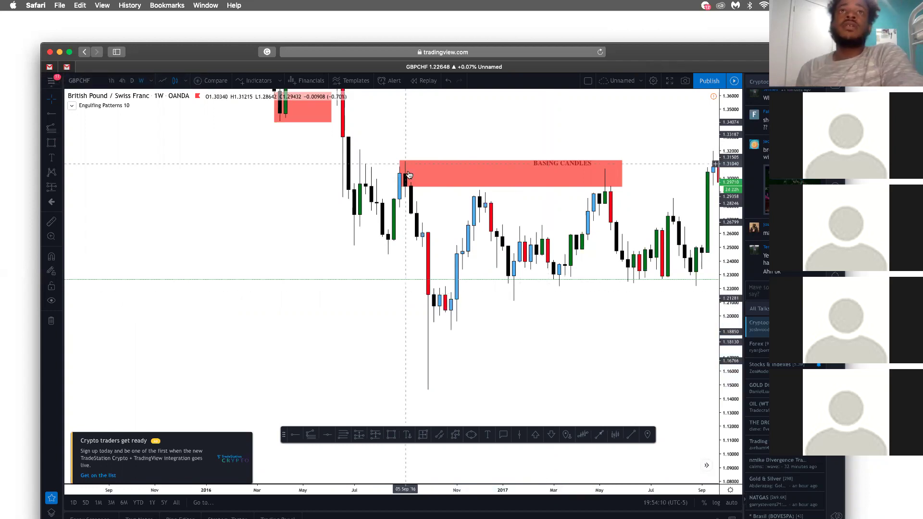
Draw a red rectangle from the candle before the October 2016 drop to about 21 November 2016, between about 1.251 and 1.267
{"action": "left_click", "coordinate": [391, 435]}
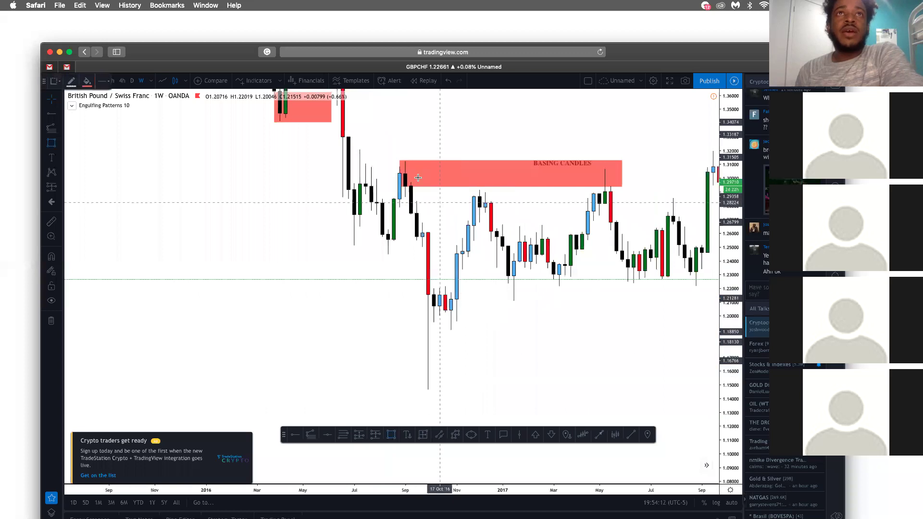
{"action": "left_click_drag", "start_coordinate": [422, 223], "coordinate": [466, 247]}
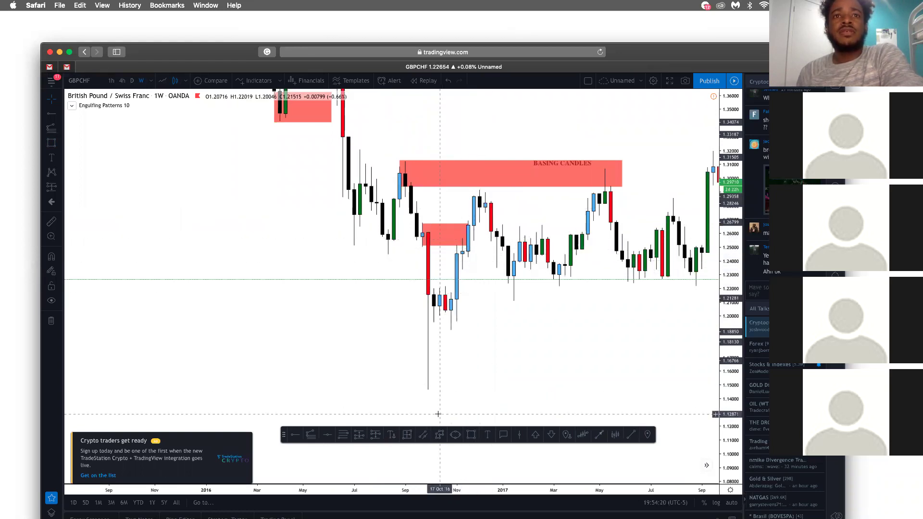
Place a date and price range from 14 November 2016 at about 1.256, six bars wide and about 0.024 downward
{"action": "left_click", "coordinate": [406, 434]}
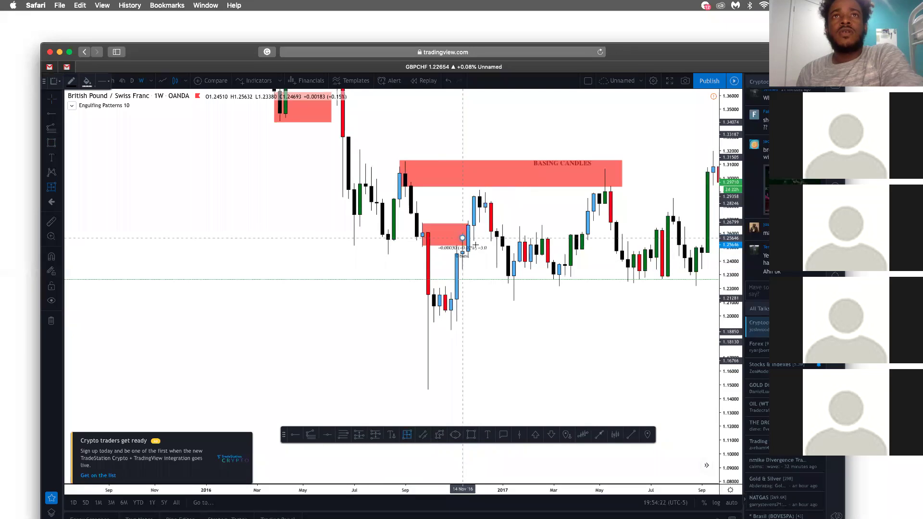
{"action": "left_click", "coordinate": [497, 270]}
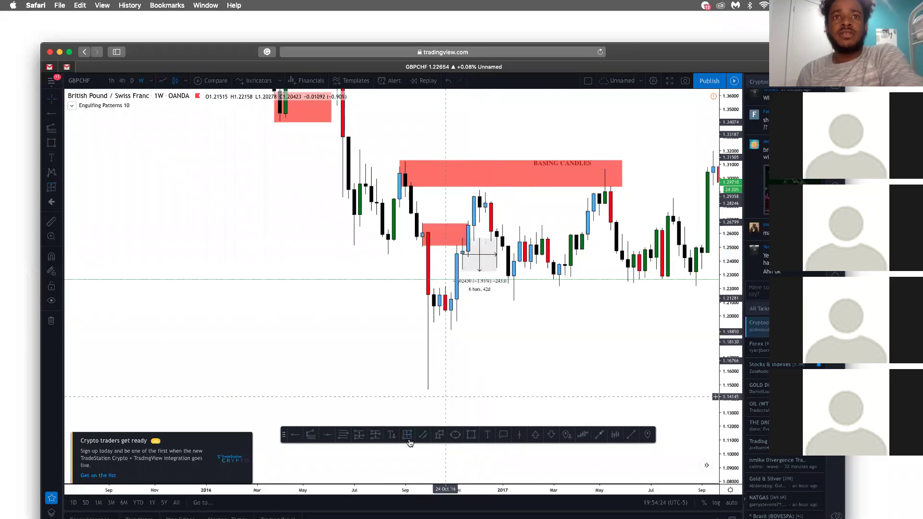
Draw a red rectangle from the 28 November 2016 candle to 20 March 2017, between about 1.279 and 1.291
{"action": "left_click", "coordinate": [474, 440]}
{"action": "mouse_move", "coordinate": [475, 207]}
{"action": "left_mouse_down"}
{"action": "mouse_move", "coordinate": [572, 181]}
{"action": "mouse_move", "coordinate": [565, 191]}
{"action": "left_mouse_up"}
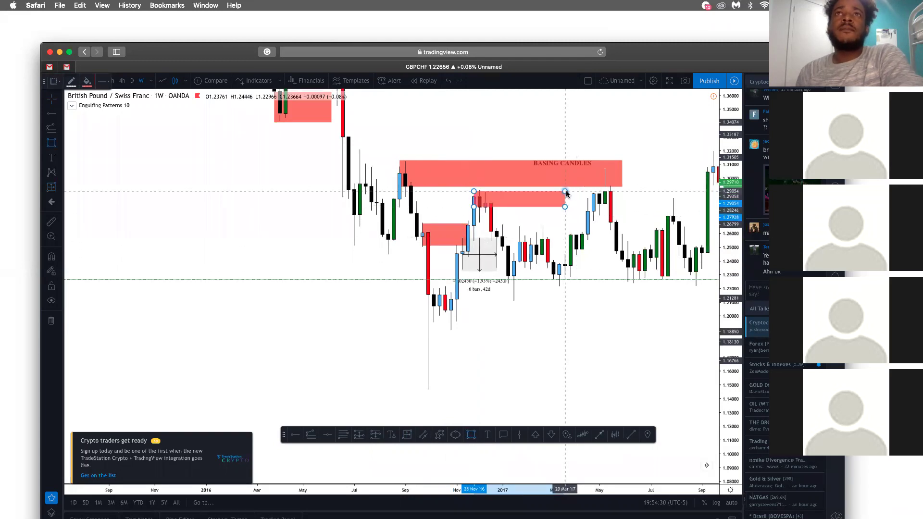
{"action": "left_click", "coordinate": [547, 244]}
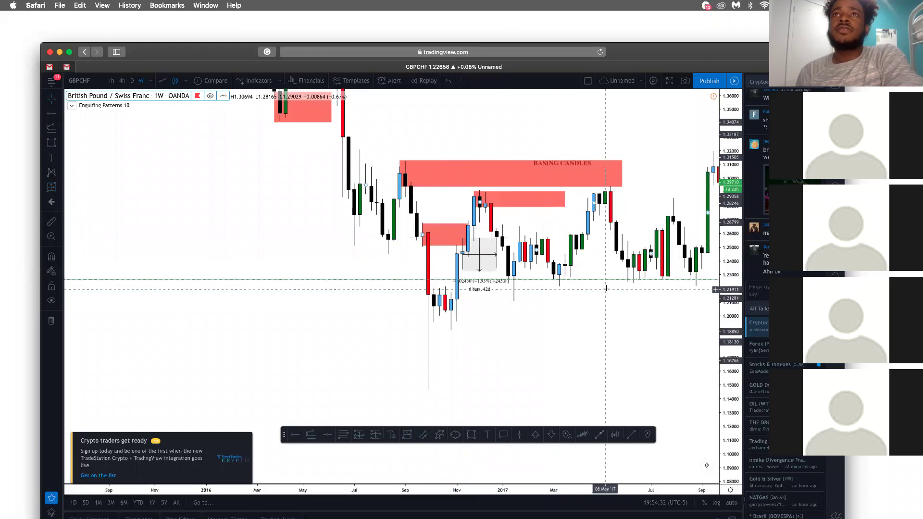
Draw a red rectangle over the May 2017 peak's basing candles, extending to about late August 2017, between about 1.281 and 1.307
{"action": "left_click_drag", "start_coordinate": [606, 288], "coordinate": [479, 352]}
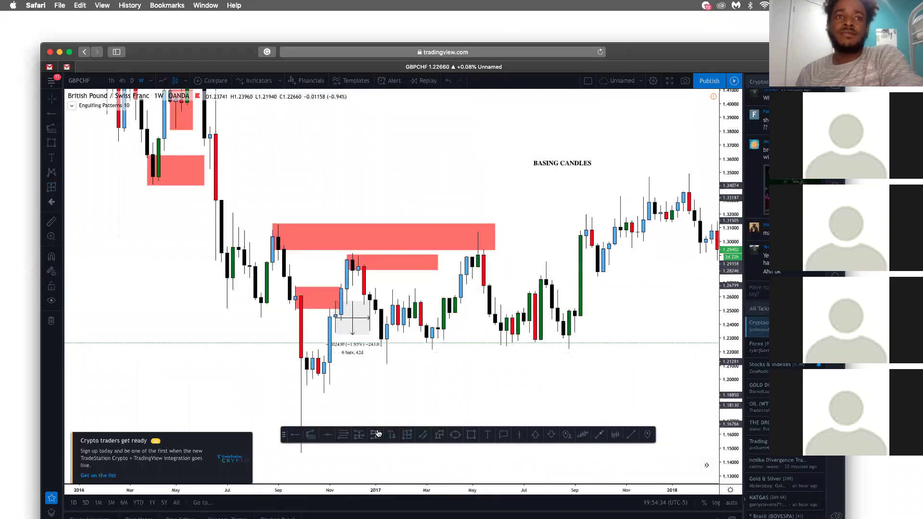
{"action": "left_click", "coordinate": [473, 436]}
{"action": "left_click_drag", "start_coordinate": [467, 267], "coordinate": [563, 233]}
{"action": "left_click", "coordinate": [552, 205]}
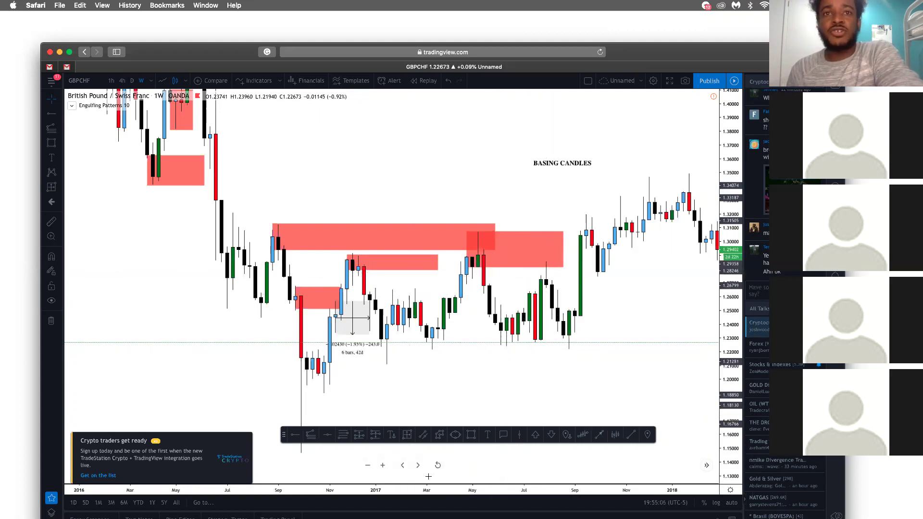
Measure the drop from the May 2017 zone's lower edge at 31 July 2017 to the late August low with a date and price range
{"action": "left_click", "coordinate": [407, 435]}
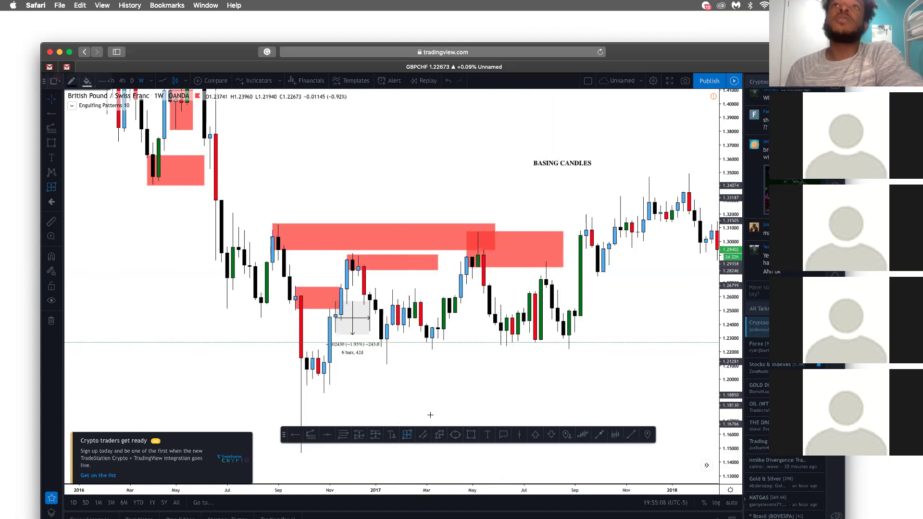
{"action": "left_click", "coordinate": [547, 266]}
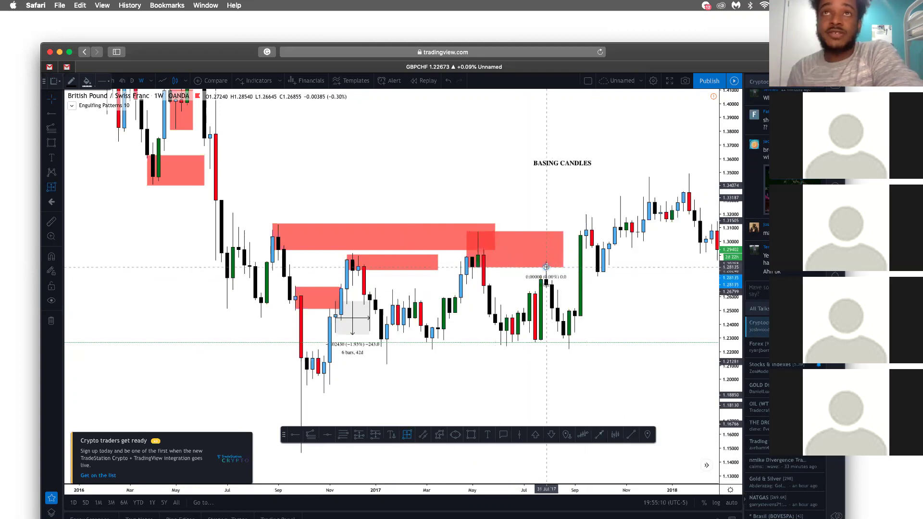
{"action": "left_click", "coordinate": [567, 352]}
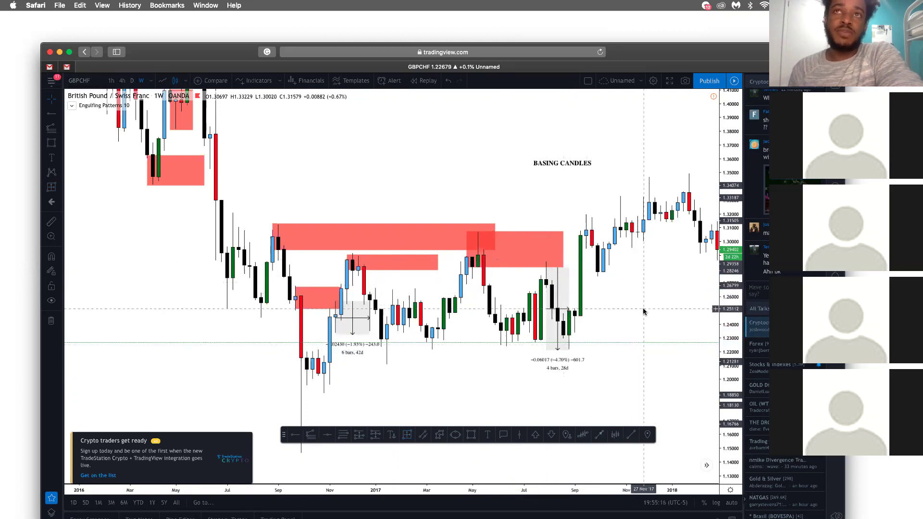
Delete the date and price range that starts at 31 July 2017 beneath the May 2017 zone
{"action": "scroll", "coordinate": [643, 312], "scroll_direction": "up", "scroll_amount": 5}
{"action": "left_click_drag", "start_coordinate": [724, 378], "coordinate": [725, 289]}
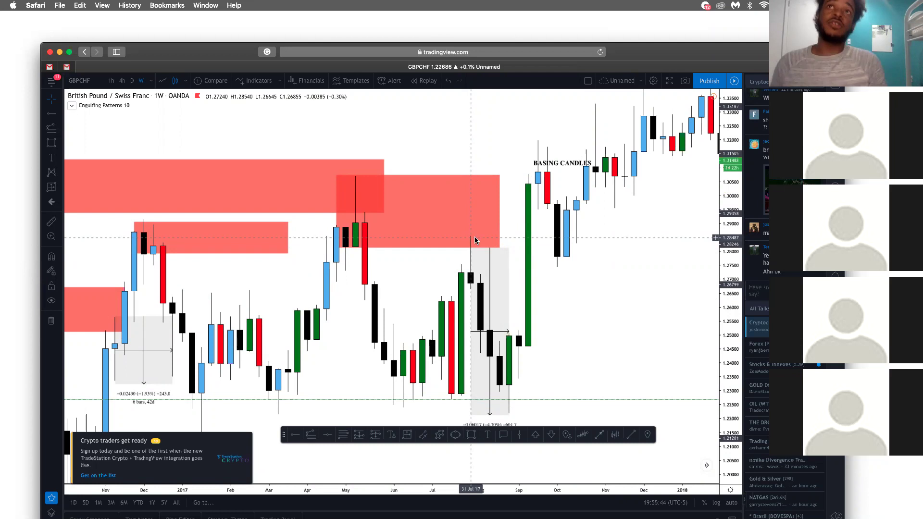
{"action": "left_click", "coordinate": [508, 249]}
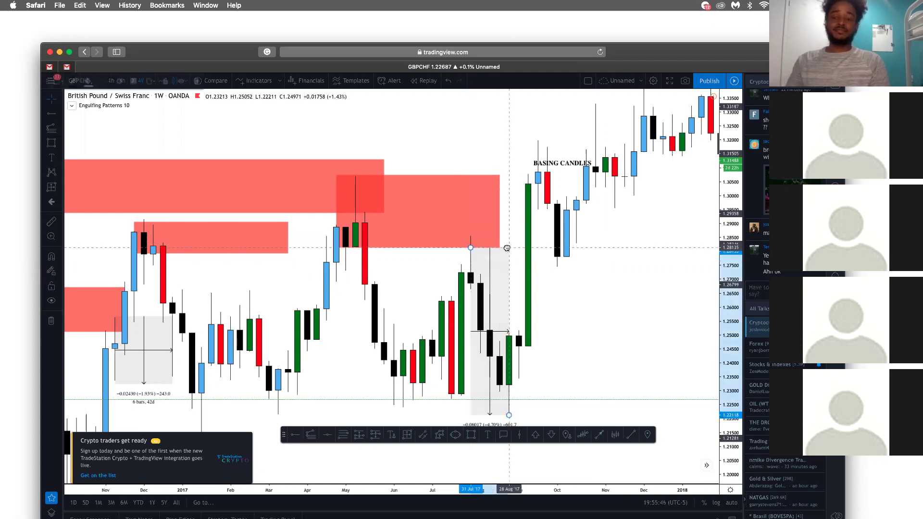
{"action": "mouse_move", "coordinate": [509, 248]}
{"action": "left_mouse_down"}
{"action": "mouse_move", "coordinate": [731, 214]}
{"action": "mouse_move", "coordinate": [733, 240]}
{"action": "left_mouse_up"}
{"action": "left_click_drag", "start_coordinate": [566, 274], "coordinate": [475, 275]}
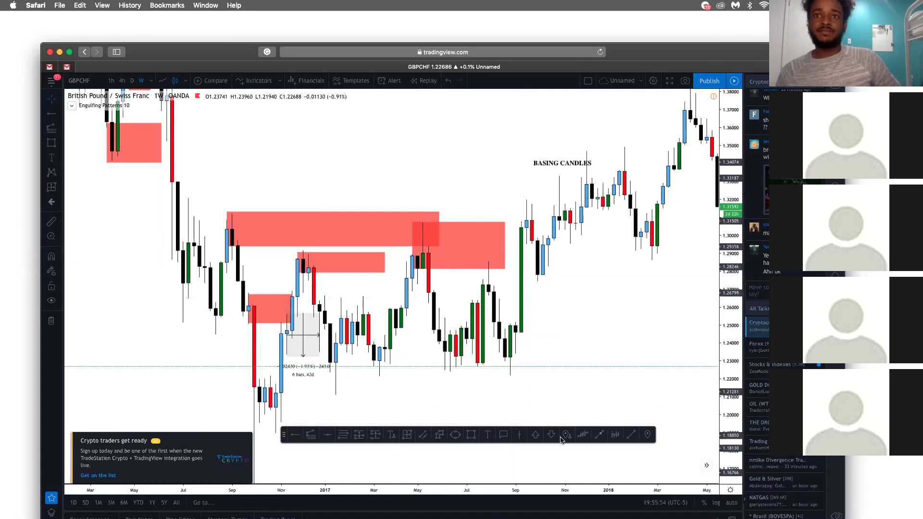
Try tracing price with a polyline from the 31 July 2017 high to the 28 August low and up to the 18 September high
{"action": "left_click", "coordinate": [440, 435]}
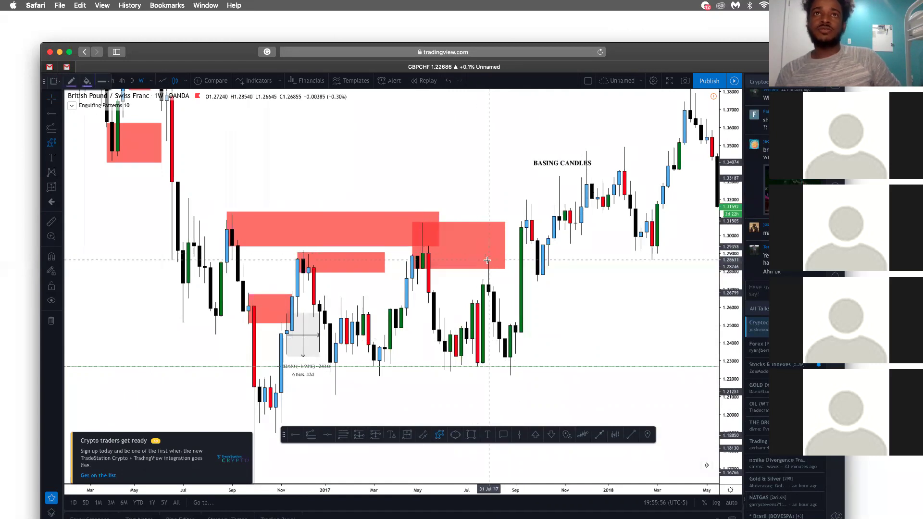
{"action": "left_click", "coordinate": [487, 260]}
{"action": "left_click", "coordinate": [510, 377]}
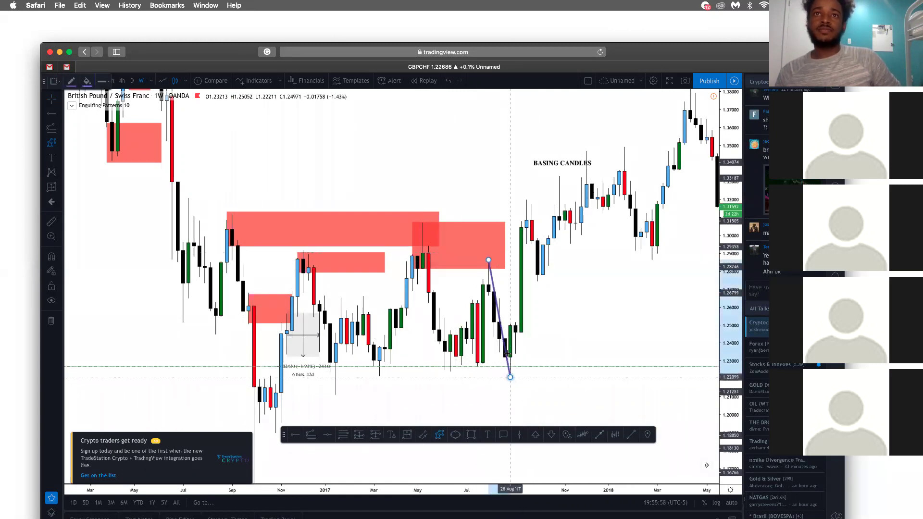
{"action": "left_click", "coordinate": [516, 333]}
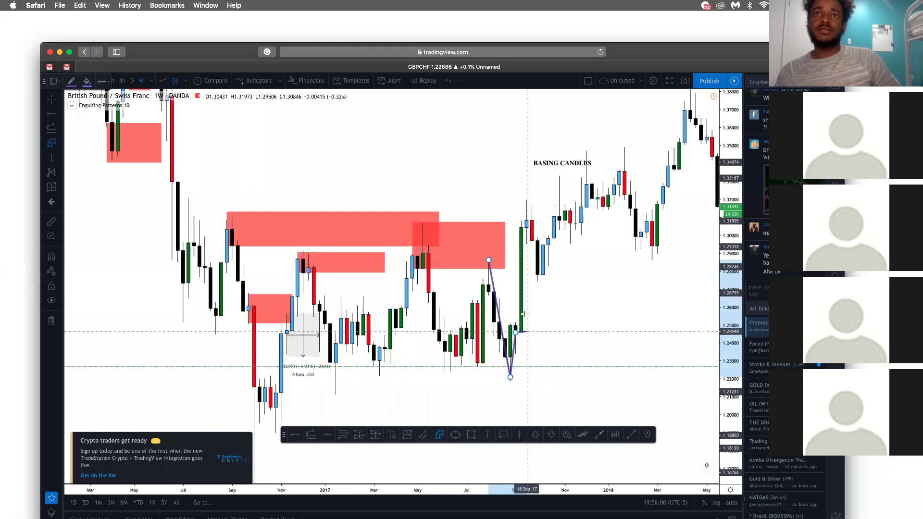
{"action": "double_click", "coordinate": [528, 201]}
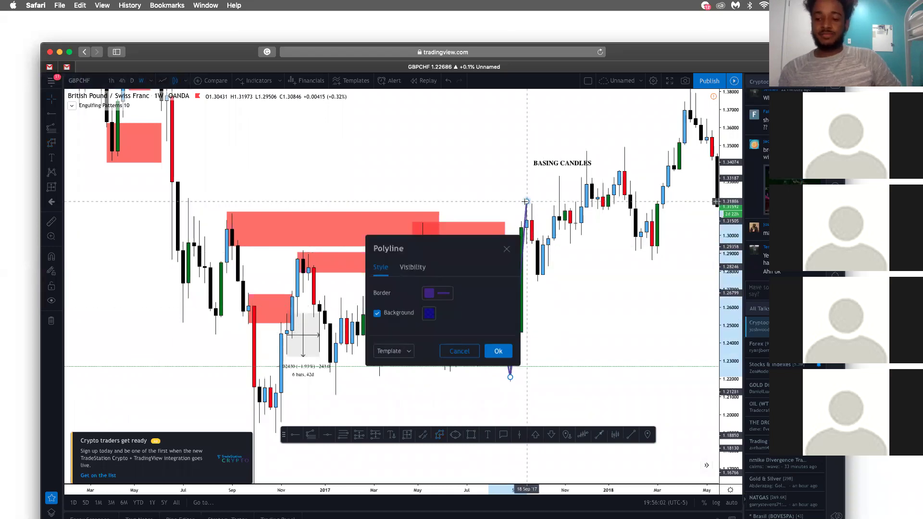
{"action": "key", "text": "Escape"}
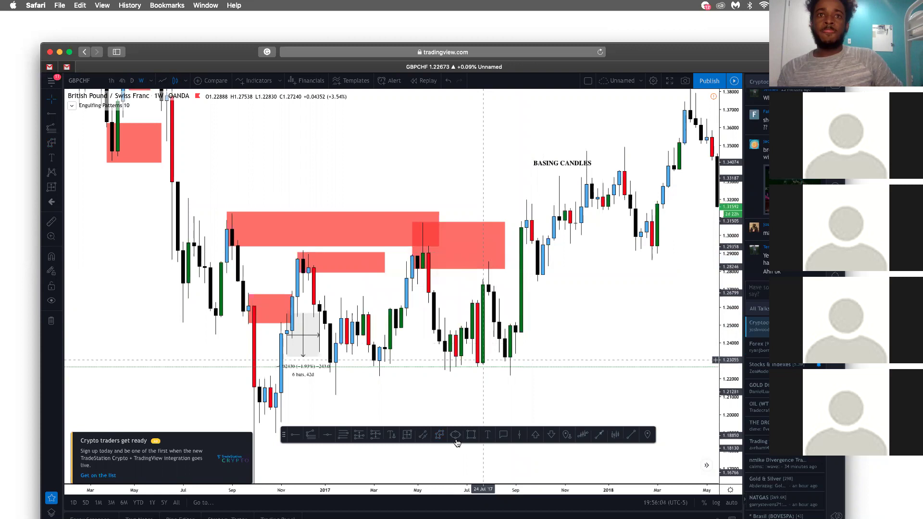
Draw red rectangles from 24 July to 4 September 2017, about 1.269–1.286, and from the August 2017 low to early January 2018, about 1.224–1.242
{"action": "left_click", "coordinate": [471, 434]}
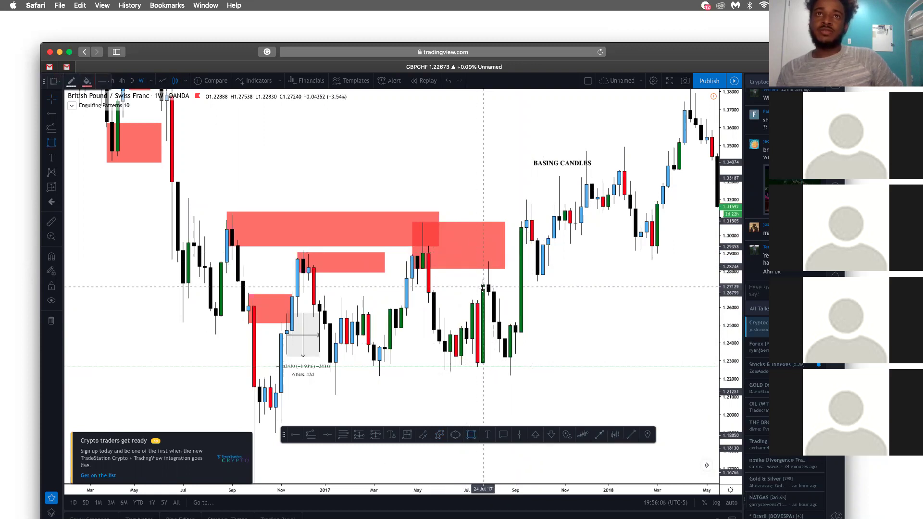
{"action": "mouse_move", "coordinate": [483, 291]}
{"action": "left_mouse_down"}
{"action": "mouse_move", "coordinate": [523, 255]}
{"action": "mouse_move", "coordinate": [516, 261]}
{"action": "left_mouse_up"}
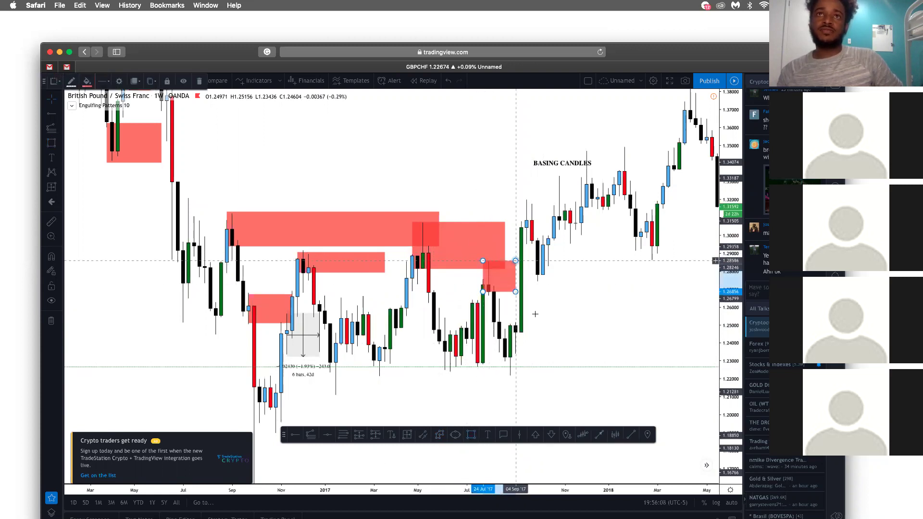
{"action": "left_click", "coordinate": [471, 434]}
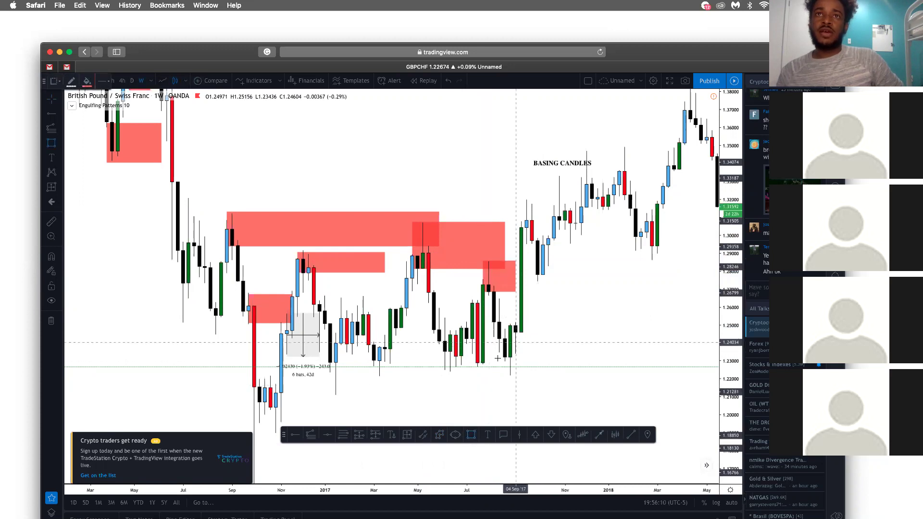
{"action": "mouse_move", "coordinate": [505, 339]}
{"action": "left_mouse_down"}
{"action": "mouse_move", "coordinate": [602, 359]}
{"action": "mouse_move", "coordinate": [606, 373]}
{"action": "left_mouse_up"}
{"action": "left_click", "coordinate": [594, 315]}
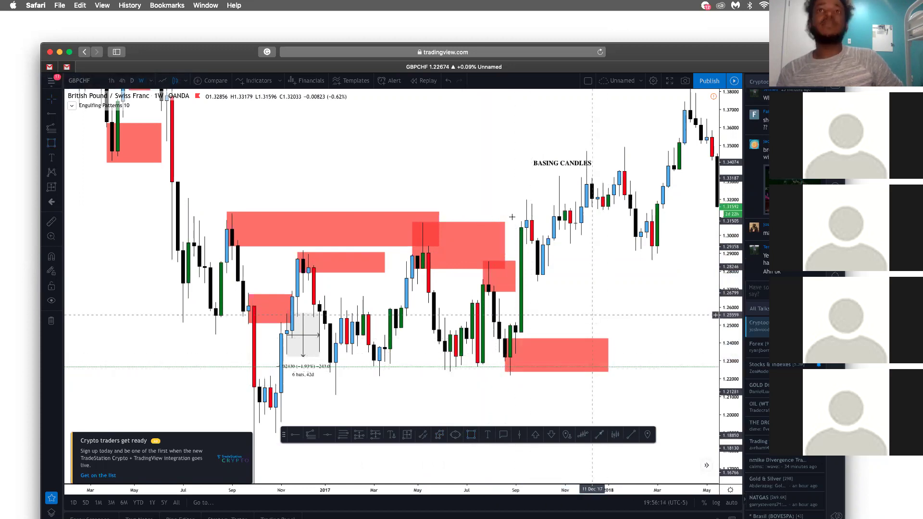
Draw red rectangles from 11 September to 9 October 2017, about 1.305–1.321, and from 2 October 2017 to April 2018, about 1.277–1.295
{"action": "left_click", "coordinate": [470, 436]}
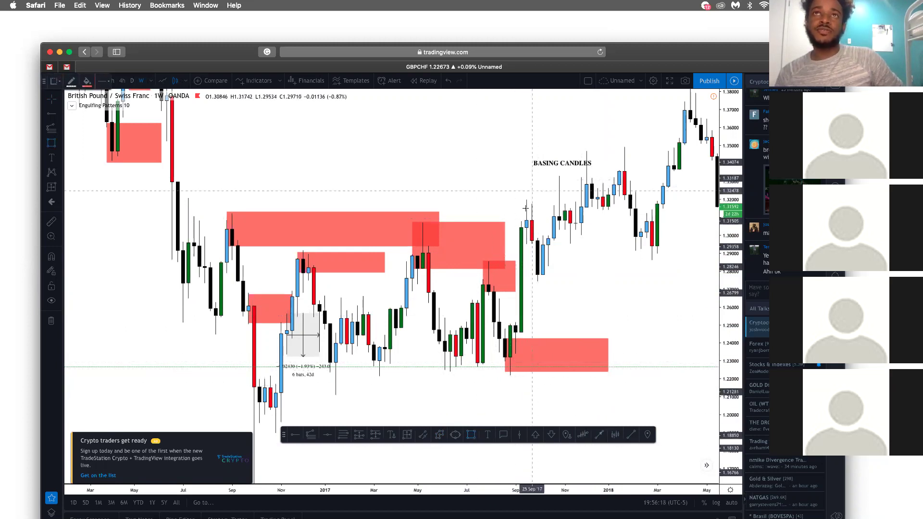
{"action": "left_click_drag", "start_coordinate": [522, 227], "coordinate": [543, 198]}
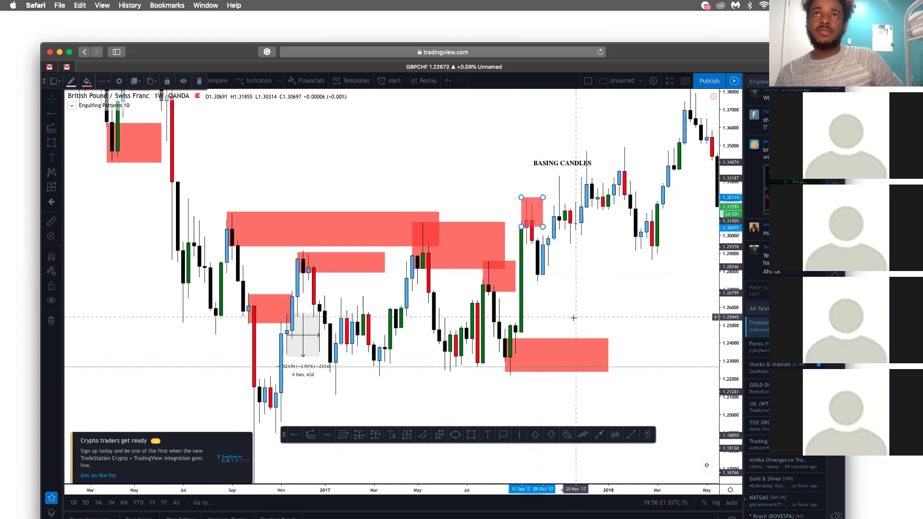
{"action": "left_click", "coordinate": [472, 439]}
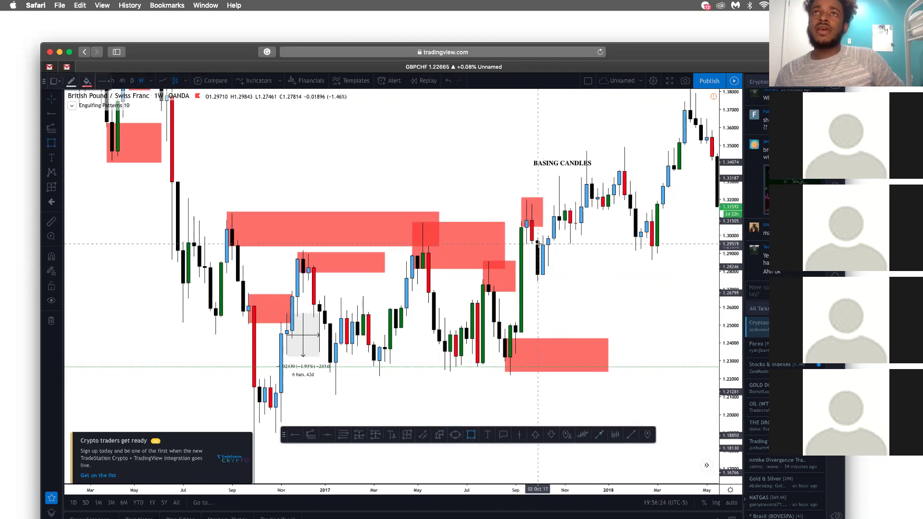
{"action": "left_click_drag", "start_coordinate": [632, 259], "coordinate": [685, 278]}
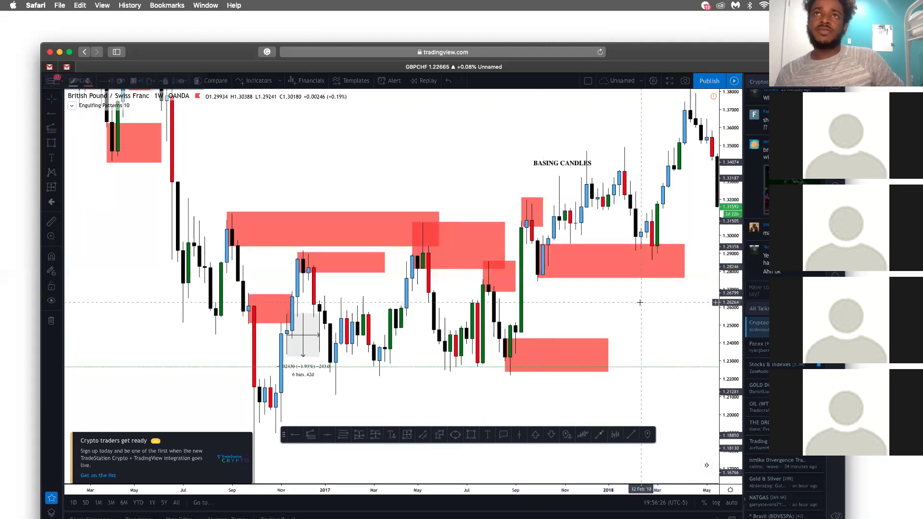
Highlight the 16 October 2017 candle with a black-filled rectangle between about 1.281 and 1.302, and delete it
{"action": "scroll", "coordinate": [626, 293], "scroll_direction": "up", "scroll_amount": 3}
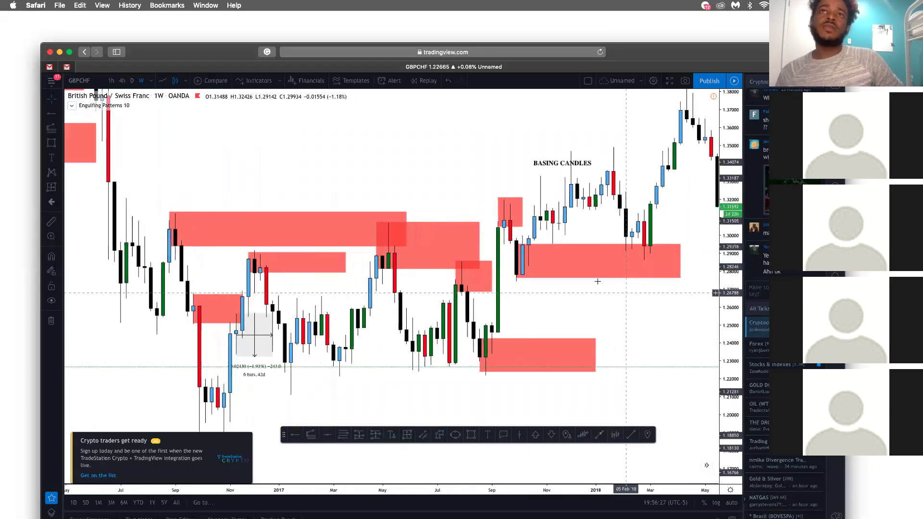
{"action": "left_click", "coordinate": [470, 435]}
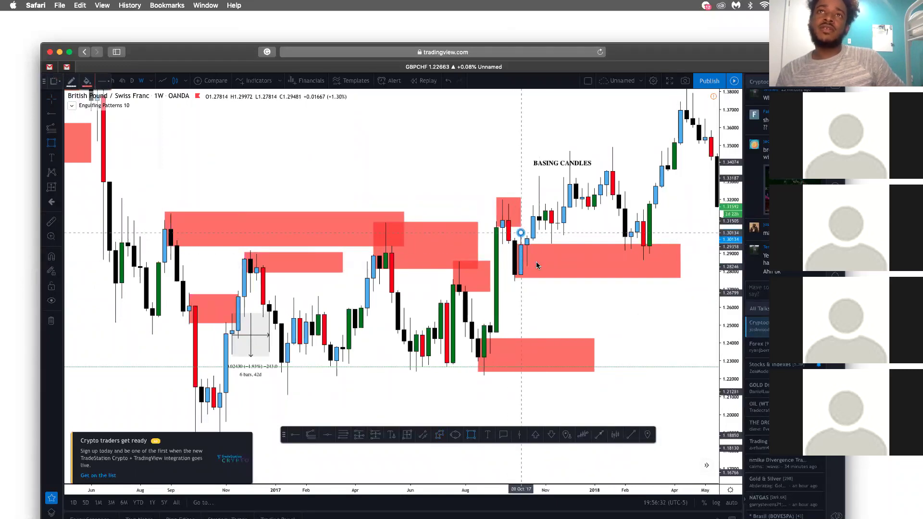
{"action": "left_click_drag", "start_coordinate": [521, 233], "coordinate": [533, 269]}
{"action": "double_click", "coordinate": [527, 250]}
{"action": "left_click", "coordinate": [429, 313]}
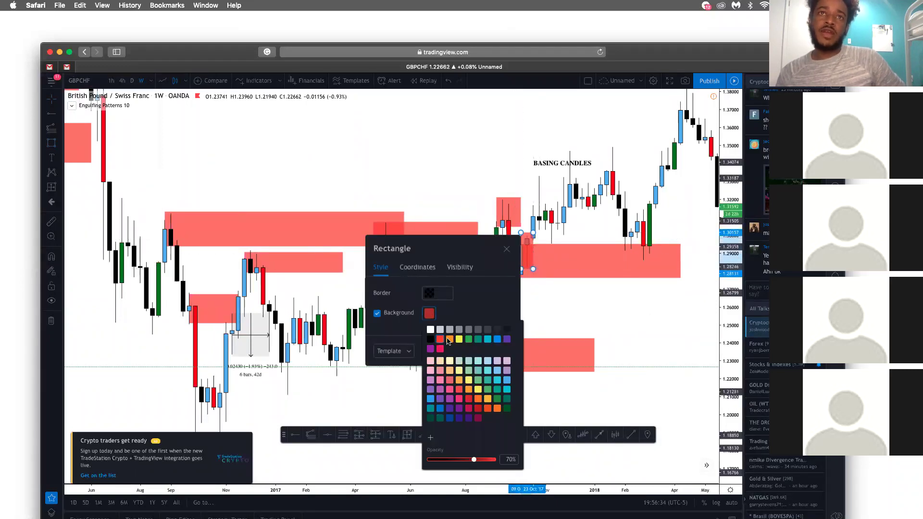
{"action": "left_click", "coordinate": [430, 340]}
{"action": "left_click", "coordinate": [571, 310]}
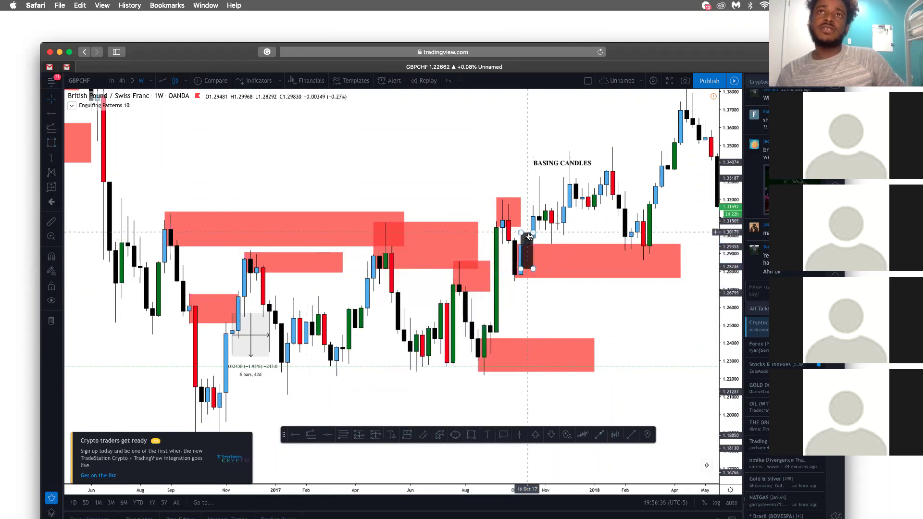
{"action": "key", "text": "Delete"}
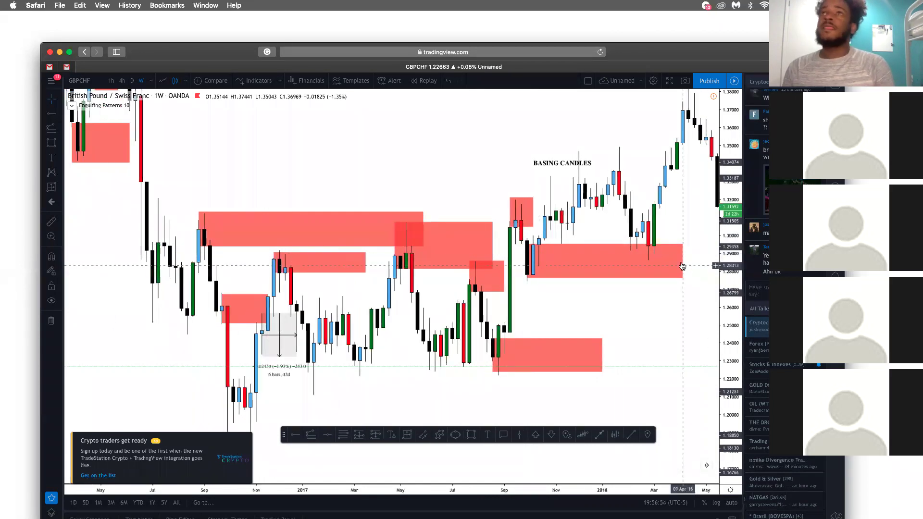
Draw a rectangle from 12 February to 21 May 2018, between about 1.288 and 1.308, and set its background to red
{"action": "scroll", "coordinate": [527, 233], "scroll_direction": "right", "scroll_amount": 5}
{"action": "scroll", "coordinate": [510, 305], "scroll_direction": "down", "scroll_amount": 3}
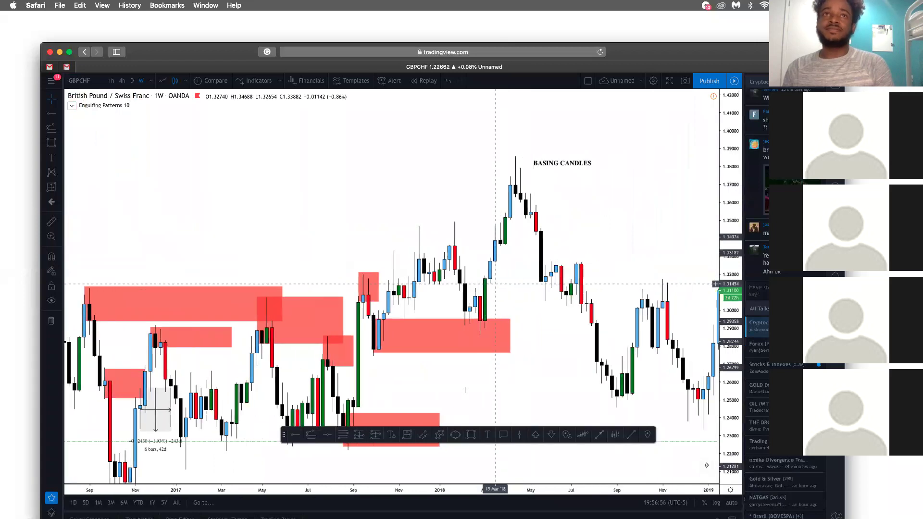
{"action": "left_click", "coordinate": [471, 435]}
{"action": "left_click_drag", "start_coordinate": [470, 296], "coordinate": [541, 331]}
{"action": "double_click", "coordinate": [529, 317]}
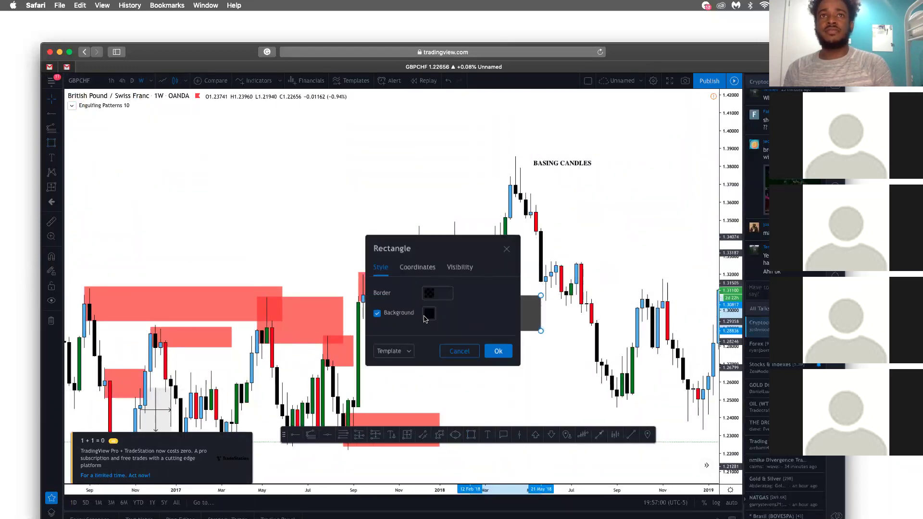
{"action": "left_click", "coordinate": [429, 314]}
{"action": "left_click", "coordinate": [440, 340]}
{"action": "left_click", "coordinate": [602, 201]}
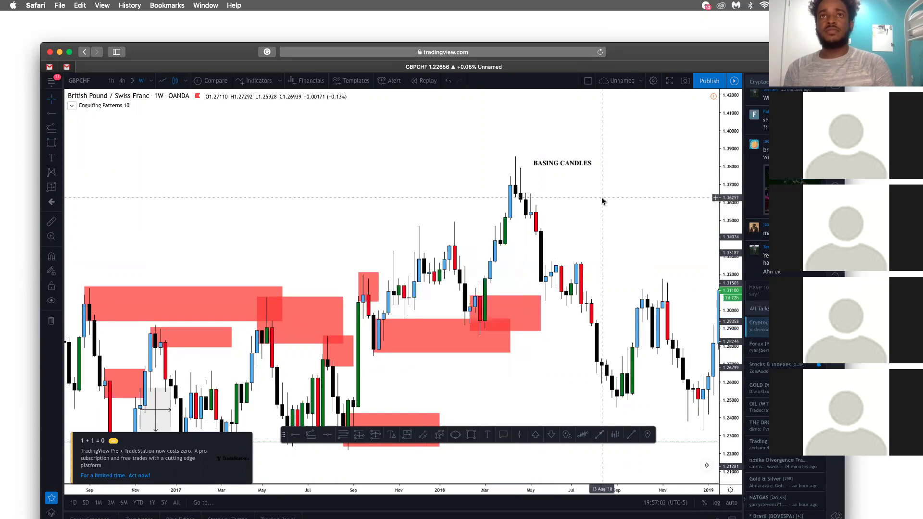
Draw a red rectangle from the 19 March 2018 candle to 7 May 2018, between about 1.337 and 1.350
{"action": "left_click", "coordinate": [471, 435]}
{"action": "left_click", "coordinate": [495, 243]}
{"action": "left_click", "coordinate": [530, 221]}
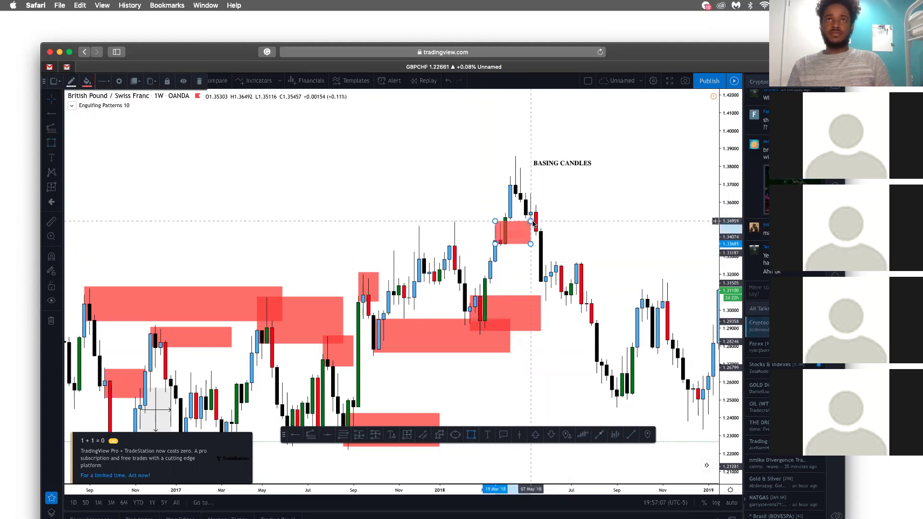
{"action": "left_click", "coordinate": [567, 214]}
Draw red rectangles over the April 2018 peak, about 1.362–1.385, and from 30 April to late July 2018, about 1.353–1.365
{"action": "left_click", "coordinate": [471, 435]}
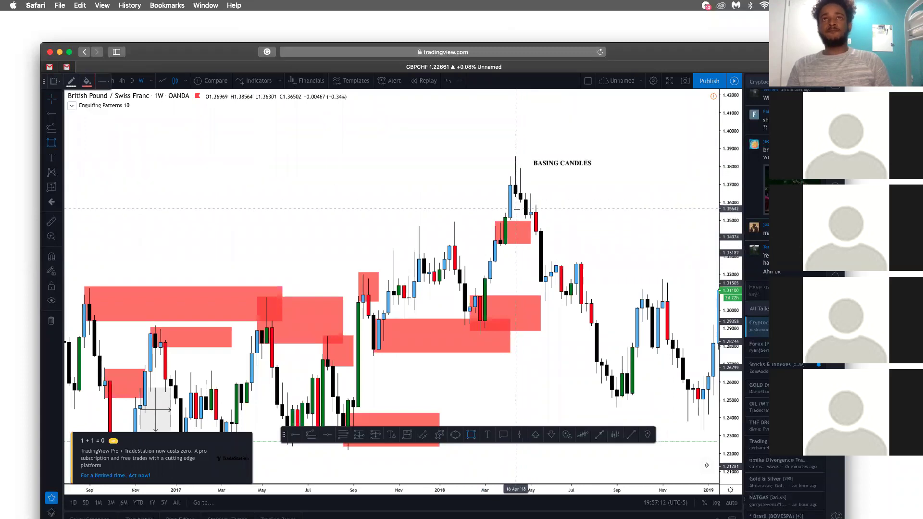
{"action": "mouse_move", "coordinate": [511, 199]}
{"action": "left_mouse_down"}
{"action": "mouse_move", "coordinate": [583, 181]}
{"action": "mouse_move", "coordinate": [552, 159]}
{"action": "left_mouse_up"}
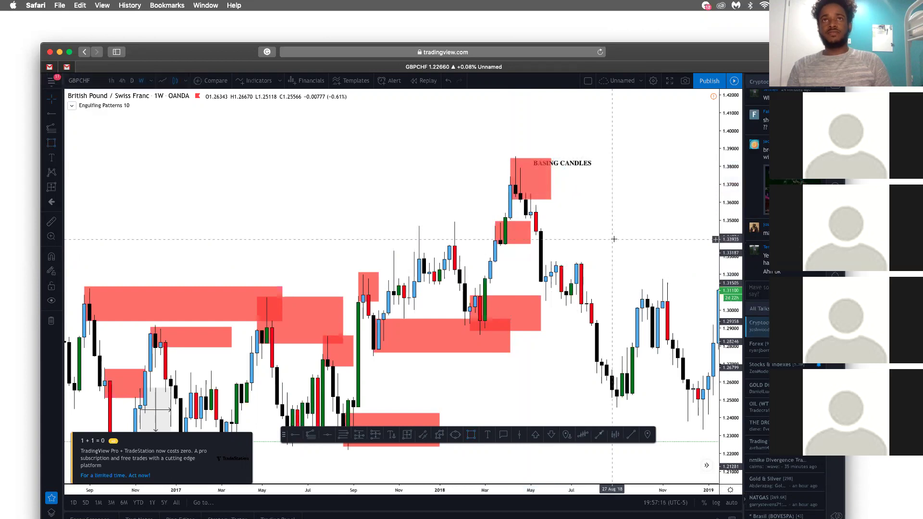
{"action": "left_click_drag", "start_coordinate": [614, 239], "coordinate": [551, 248]}
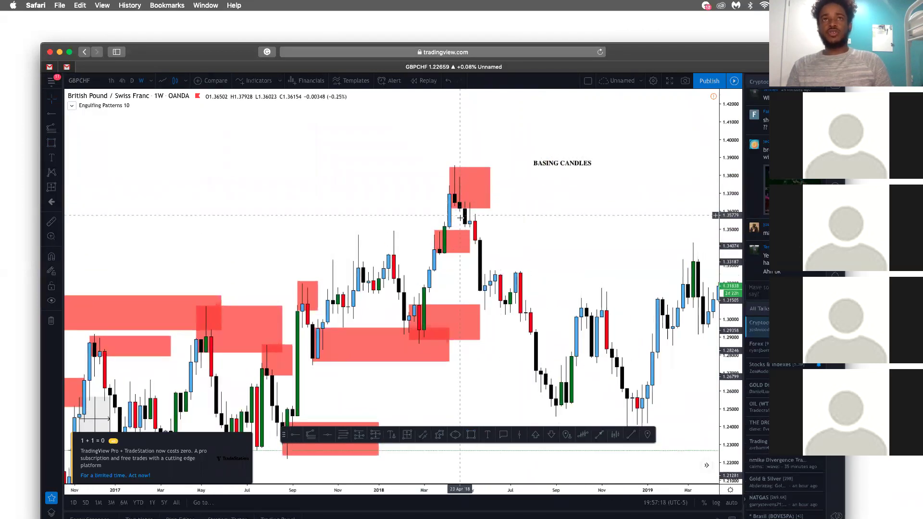
{"action": "left_click", "coordinate": [472, 435]}
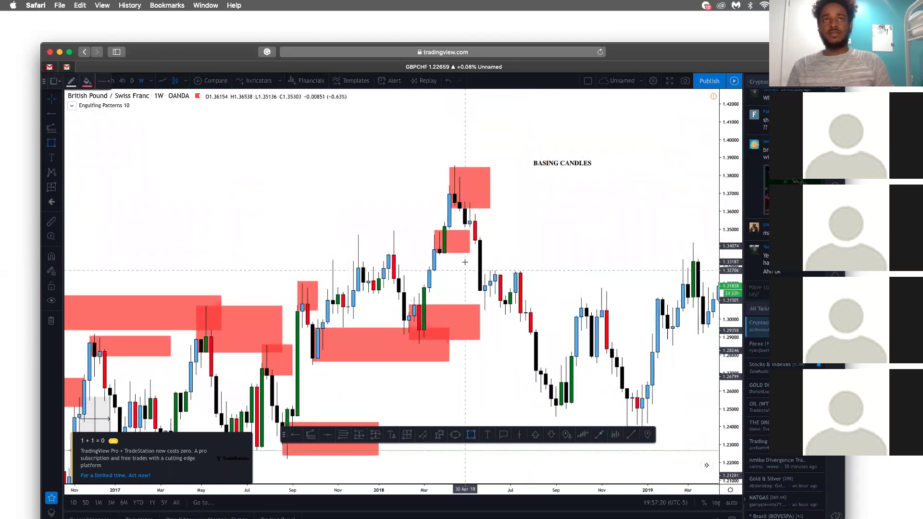
{"action": "mouse_move", "coordinate": [465, 222]}
{"action": "left_mouse_down"}
{"action": "mouse_move", "coordinate": [540, 221]}
{"action": "mouse_move", "coordinate": [539, 201]}
{"action": "mouse_move", "coordinate": [531, 202]}
{"action": "left_mouse_up"}
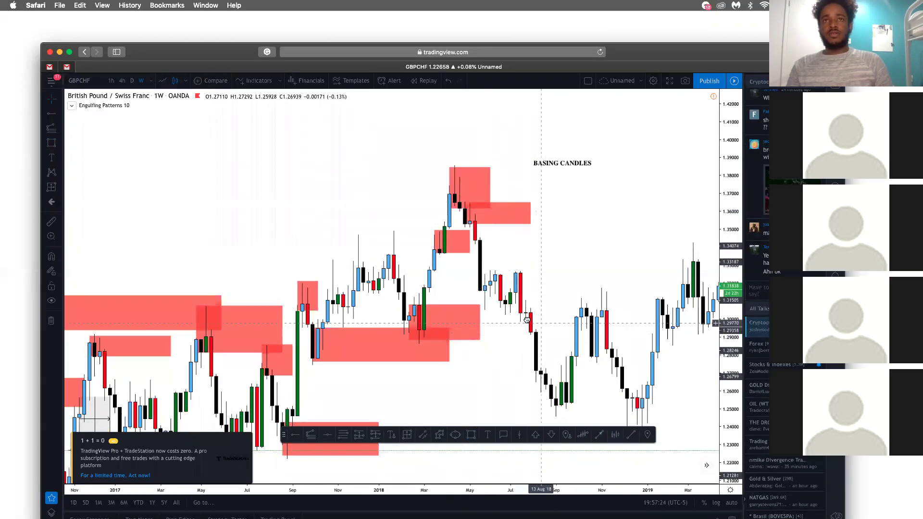
Draw a red rectangle from 2 July to 17 December 2018, between about 1.315 and 1.327
{"action": "left_click_drag", "start_coordinate": [534, 328], "coordinate": [469, 328]}
{"action": "left_click", "coordinate": [471, 439]}
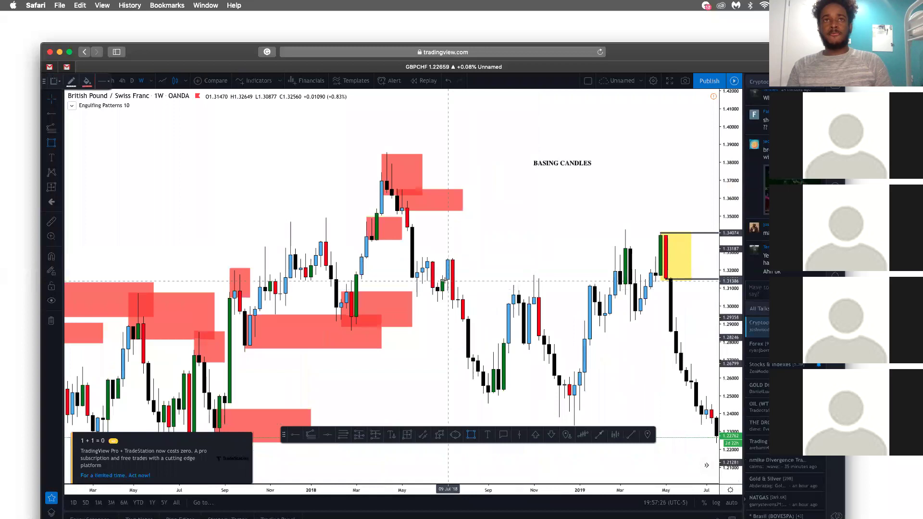
{"action": "mouse_move", "coordinate": [443, 278]}
{"action": "left_mouse_down"}
{"action": "mouse_move", "coordinate": [499, 260]}
{"action": "mouse_move", "coordinate": [564, 257]}
{"action": "left_mouse_up"}
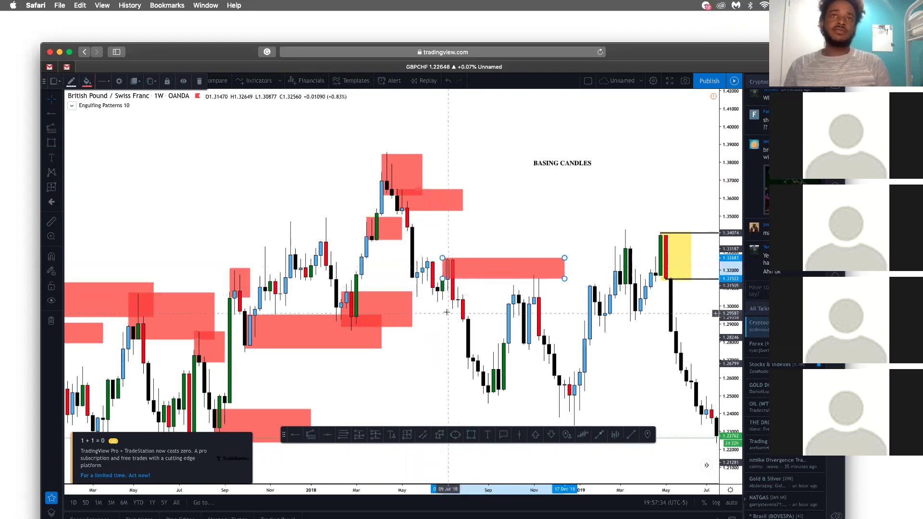
Draw red rectangles from 16 July to late August 2018, about 1.299–1.311, and from 3 September to 29 October 2018, about 1.251–1.265
{"action": "left_click", "coordinate": [456, 435]}
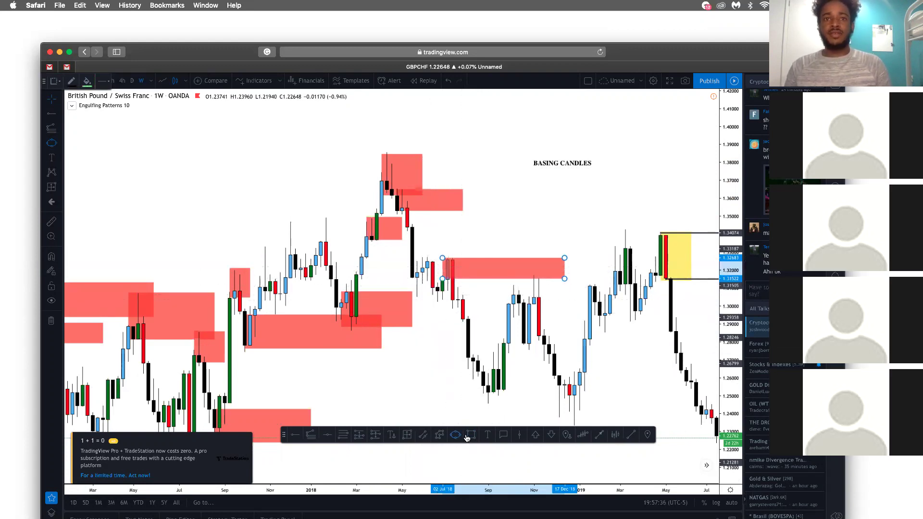
{"action": "left_click", "coordinate": [472, 436]}
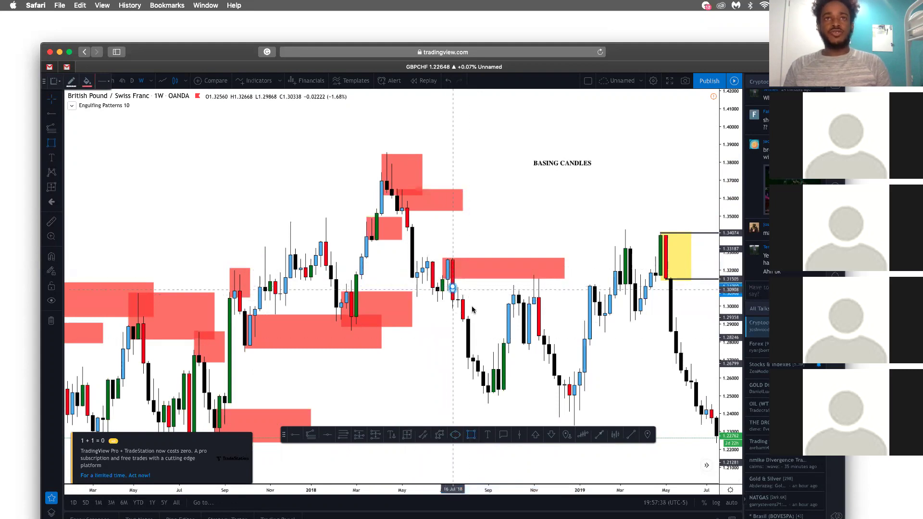
{"action": "left_click_drag", "start_coordinate": [452, 286], "coordinate": [483, 307]}
{"action": "left_click", "coordinate": [472, 435]}
{"action": "mouse_move", "coordinate": [489, 370]}
{"action": "left_mouse_down"}
{"action": "mouse_move", "coordinate": [524, 384]}
{"action": "mouse_move", "coordinate": [531, 397]}
{"action": "left_mouse_up"}
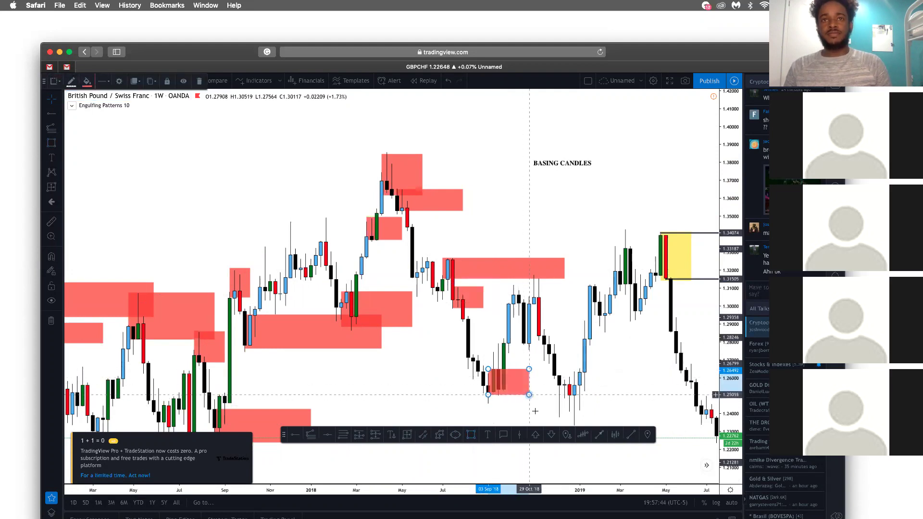
Resize the red rectangle at the September 2018 low to span 6 August to 8 October 2018, between about 1.246 and 1.271
{"action": "scroll", "coordinate": [519, 412], "scroll_direction": "right", "scroll_amount": 3}
{"action": "scroll", "coordinate": [459, 389], "scroll_direction": "up", "scroll_amount": 2}
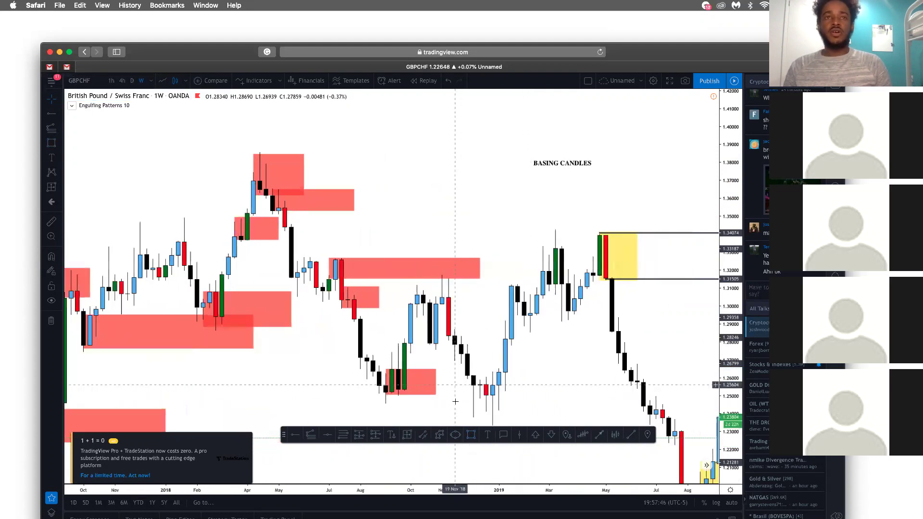
{"action": "left_click", "coordinate": [413, 329]}
{"action": "left_click_drag", "start_coordinate": [413, 329], "coordinate": [427, 314]}
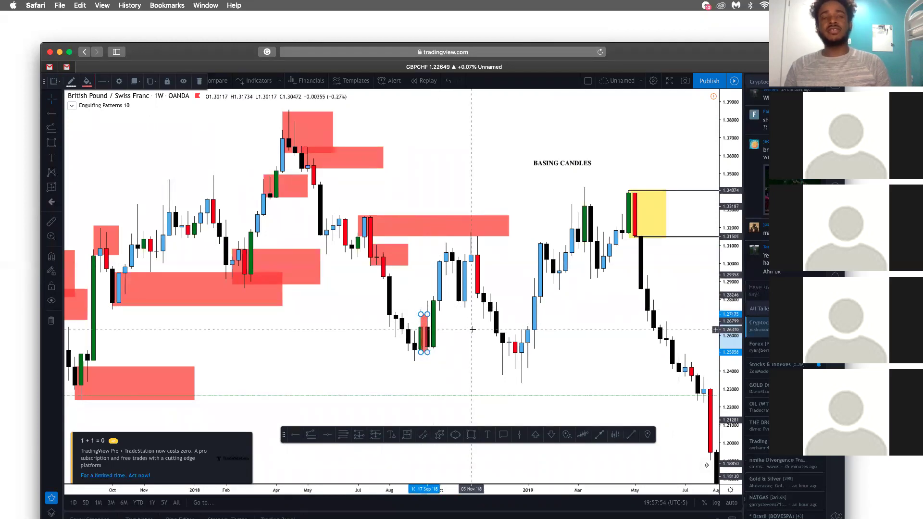
{"action": "scroll", "coordinate": [430, 338], "scroll_direction": "up", "scroll_amount": 3}
{"action": "mouse_move", "coordinate": [403, 315]}
{"action": "left_mouse_down"}
{"action": "mouse_move", "coordinate": [405, 353]}
{"action": "mouse_move", "coordinate": [425, 367]}
{"action": "left_mouse_up"}
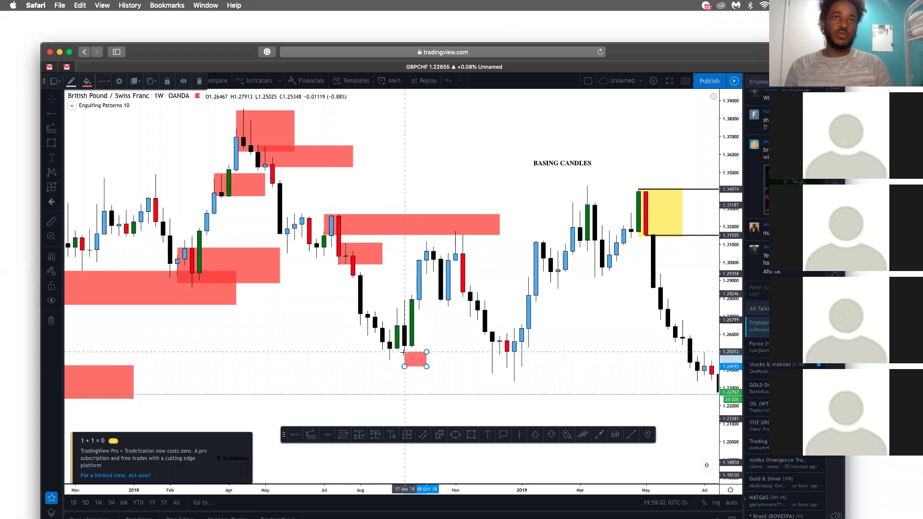
{"action": "left_click_drag", "start_coordinate": [404, 352], "coordinate": [390, 359]}
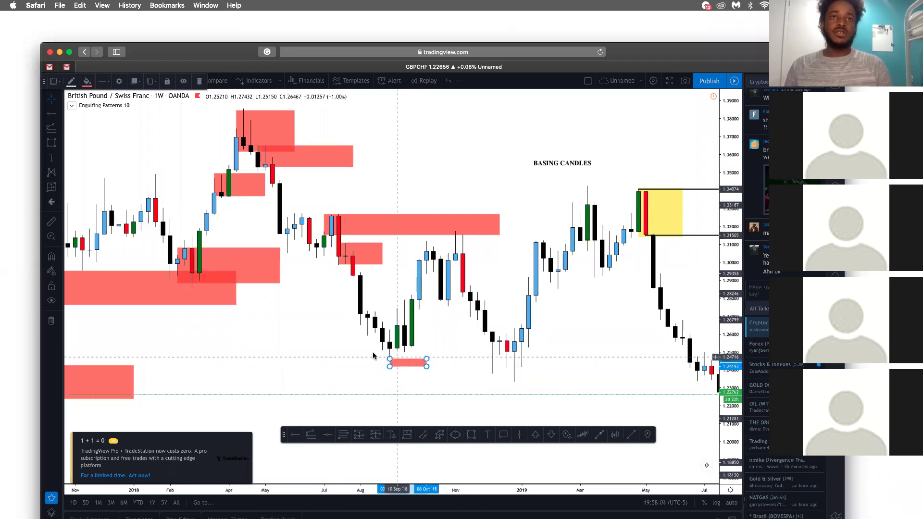
{"action": "left_click_drag", "start_coordinate": [390, 369], "coordinate": [388, 326]}
{"action": "left_click_drag", "start_coordinate": [390, 325], "coordinate": [361, 314]}
{"action": "left_click", "coordinate": [354, 327]}
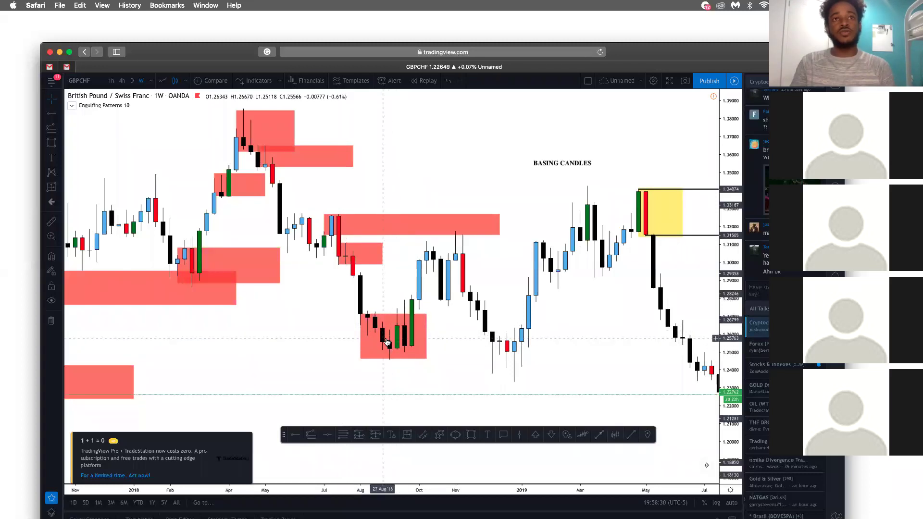
Shorten the red rectangle around the August–September 2018 low so it ends at 17 September 2018
{"action": "left_click", "coordinate": [363, 314]}
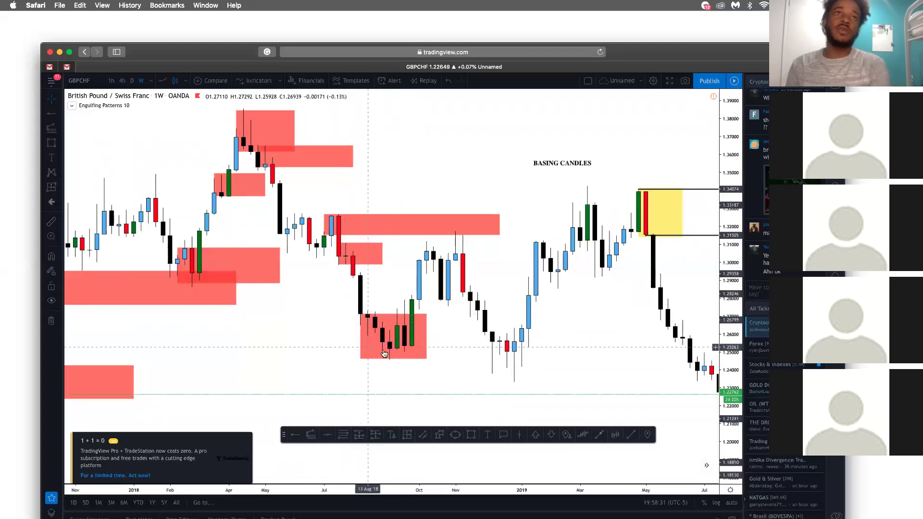
{"action": "left_click", "coordinate": [427, 315]}
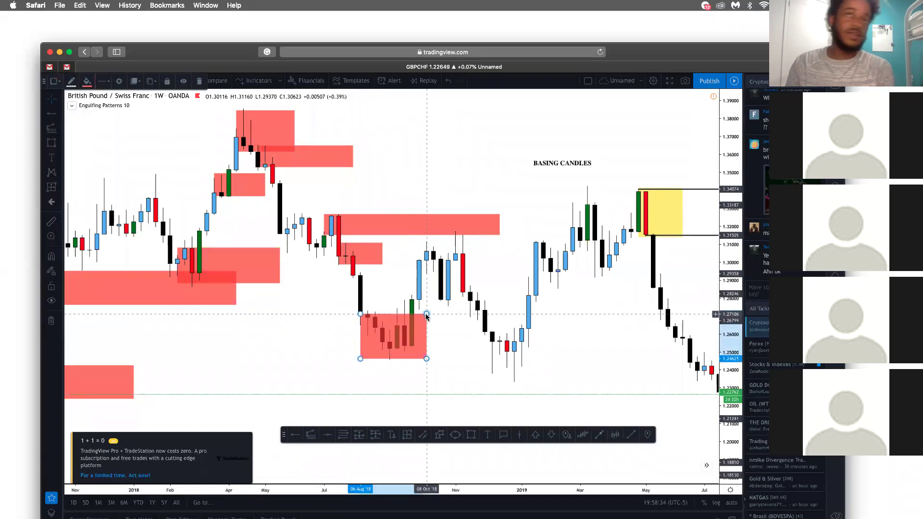
{"action": "left_click_drag", "start_coordinate": [426, 315], "coordinate": [402, 314]}
{"action": "left_click", "coordinate": [447, 308]}
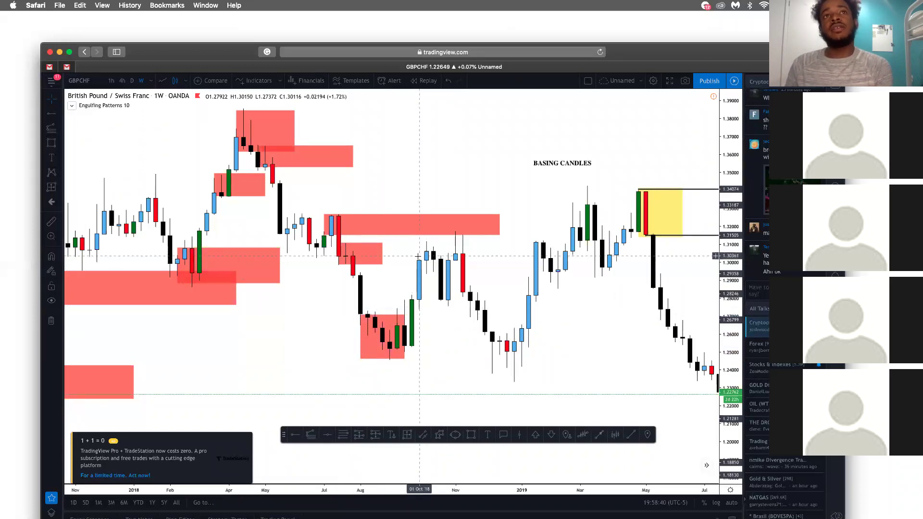
Draw red rectangles from 1 to 22 October 2018, about 1.302–1.311, and from 5 November to 17 December 2018, about 1.302–1.317
{"action": "left_click", "coordinate": [471, 435]}
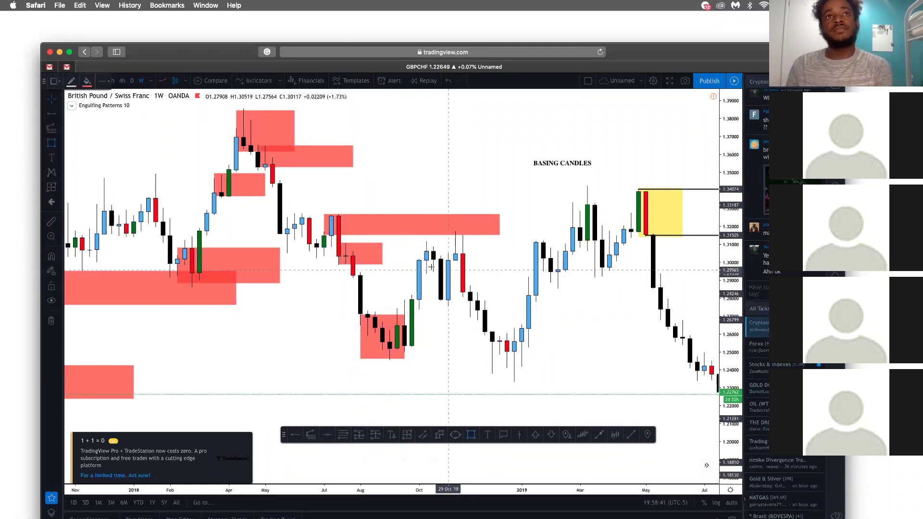
{"action": "left_click_drag", "start_coordinate": [422, 260], "coordinate": [441, 243]}
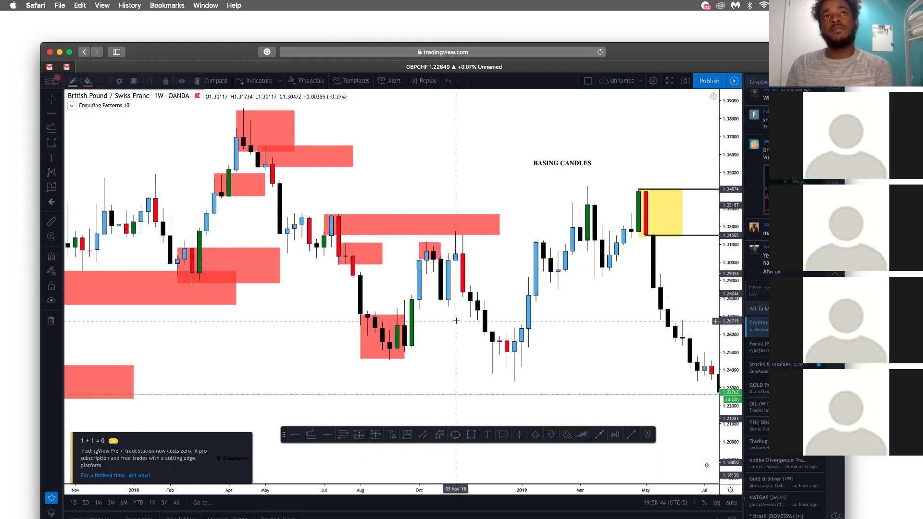
{"action": "left_click", "coordinate": [471, 435]}
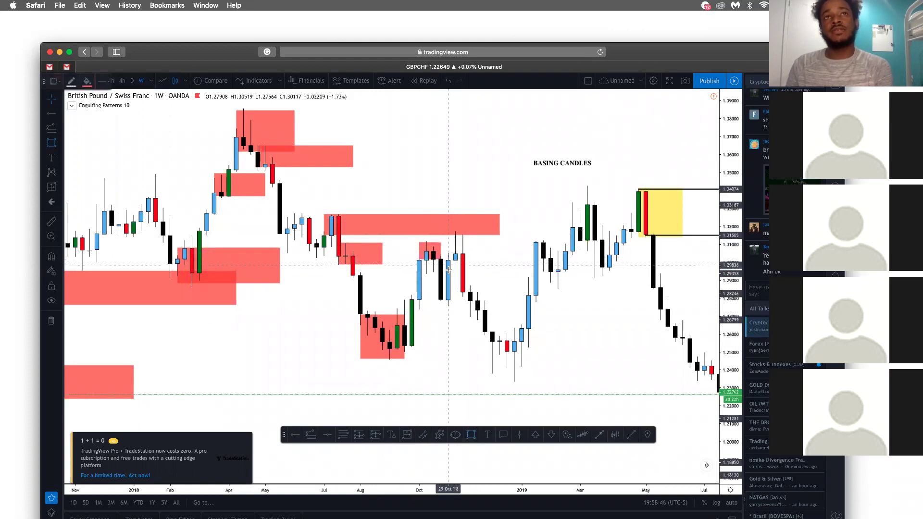
{"action": "left_click_drag", "start_coordinate": [455, 260], "coordinate": [498, 233]}
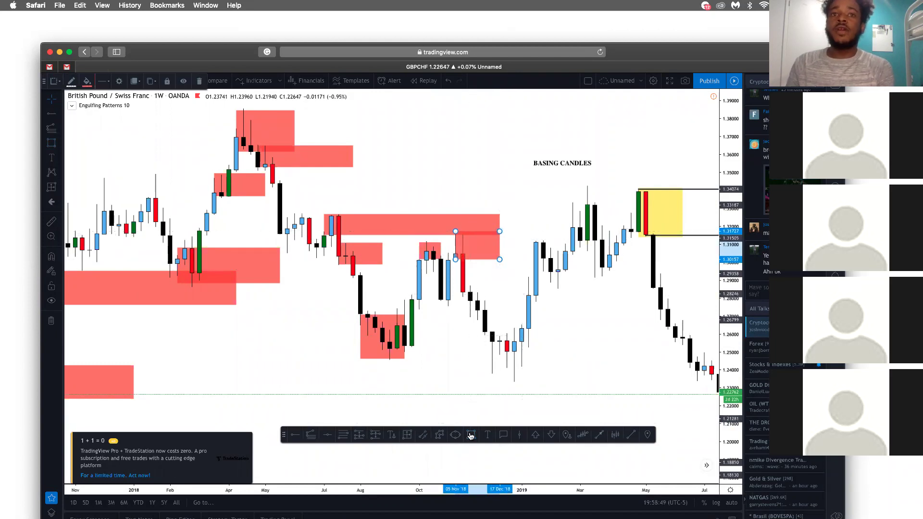
Draw red rectangles from 12 November to 31 December 2018, about 1.273–1.288, and from 10 December 2018 to late March 2019, about 1.232–1.263
{"action": "left_click_drag", "start_coordinate": [463, 311], "coordinate": [515, 284]}
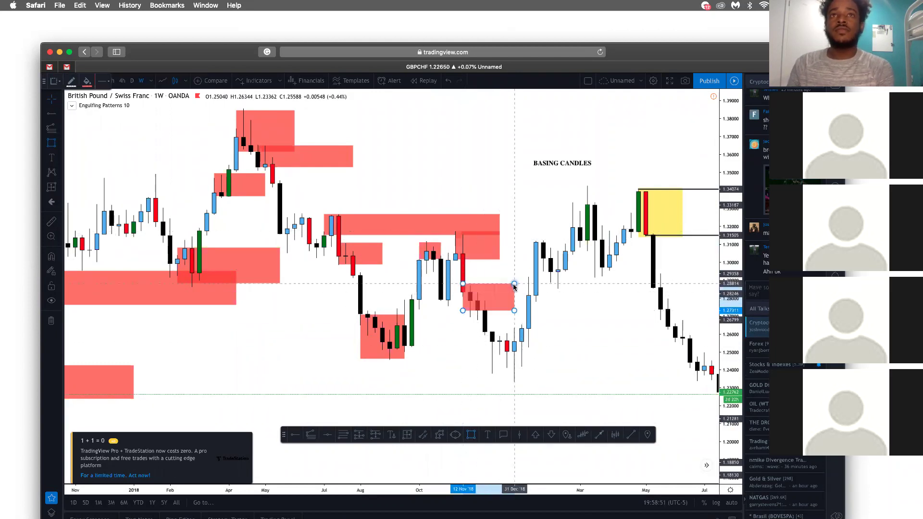
{"action": "left_click", "coordinate": [469, 278]}
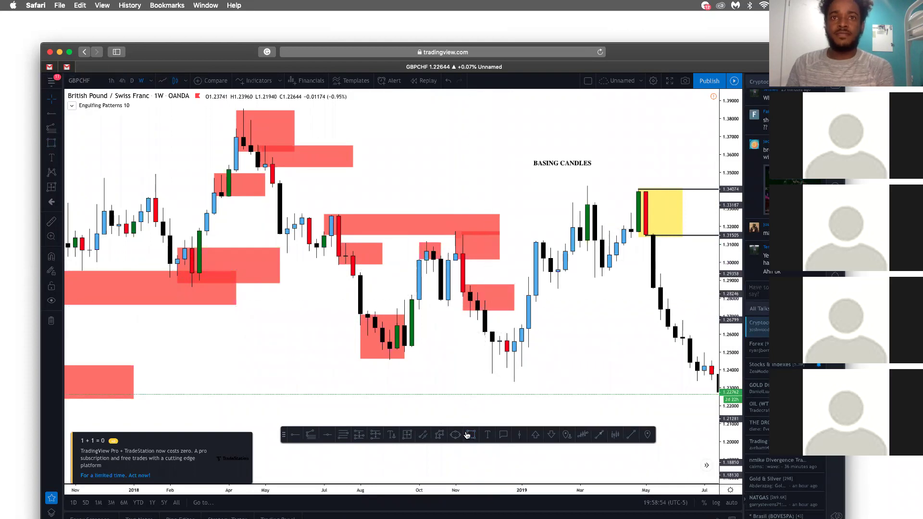
{"action": "left_click", "coordinate": [470, 435]}
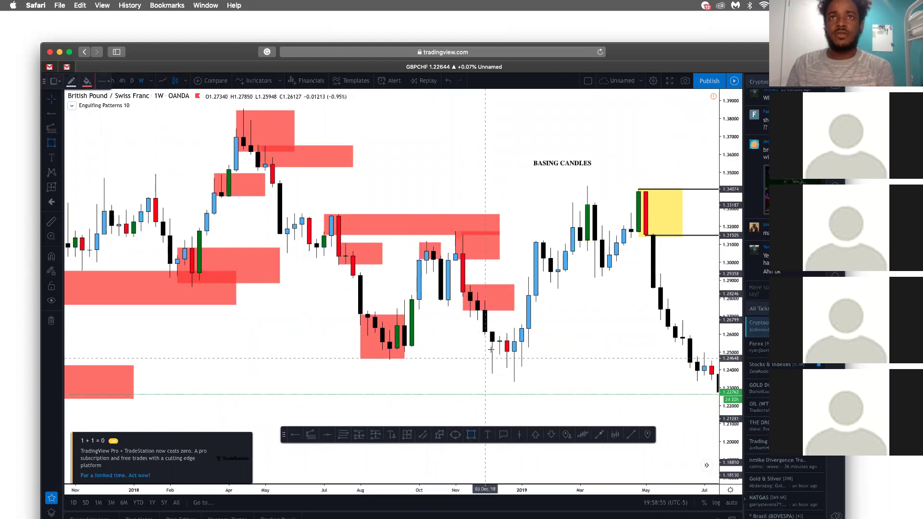
{"action": "left_click", "coordinate": [522, 328]}
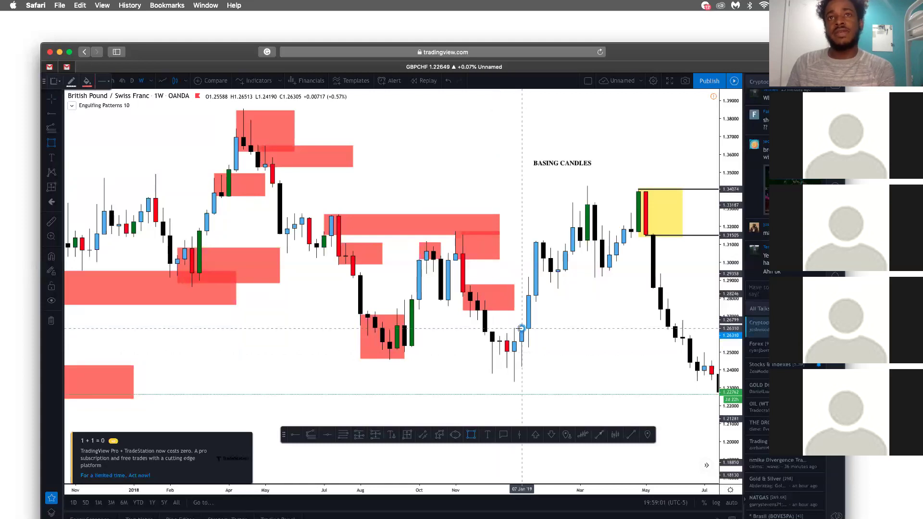
{"action": "left_click", "coordinate": [500, 342]}
{"action": "left_click_drag", "start_coordinate": [499, 343], "coordinate": [491, 386]}
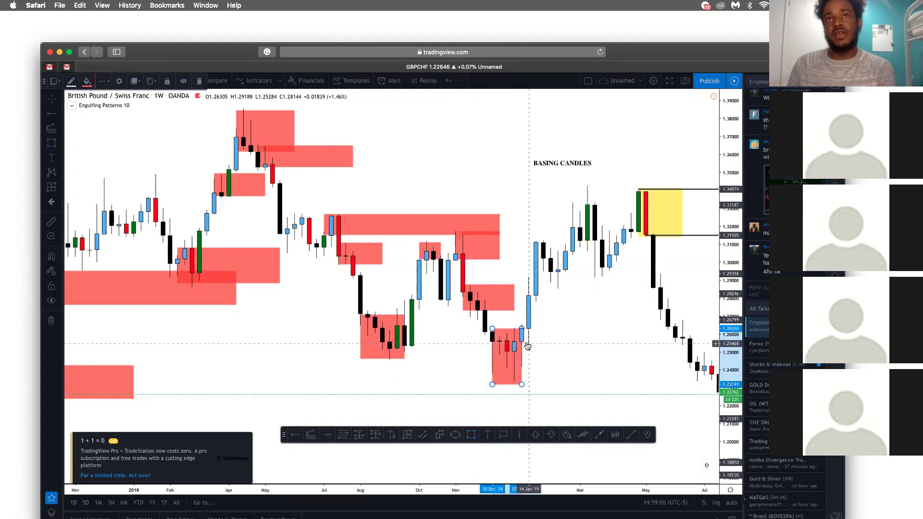
{"action": "left_click_drag", "start_coordinate": [522, 329], "coordinate": [466, 322]}
{"action": "left_click", "coordinate": [586, 322]}
{"action": "scroll", "coordinate": [466, 323], "scroll_direction": "down", "scroll_amount": 4}
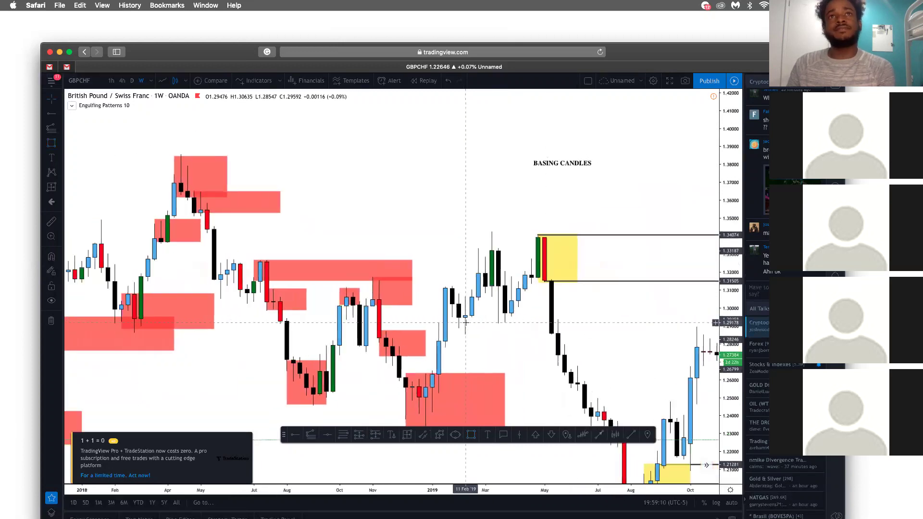
Draw a red rectangle from 28 January to late April 2019, between about 1.286 and 1.302
{"action": "left_click_drag", "start_coordinate": [537, 340], "coordinate": [489, 340]}
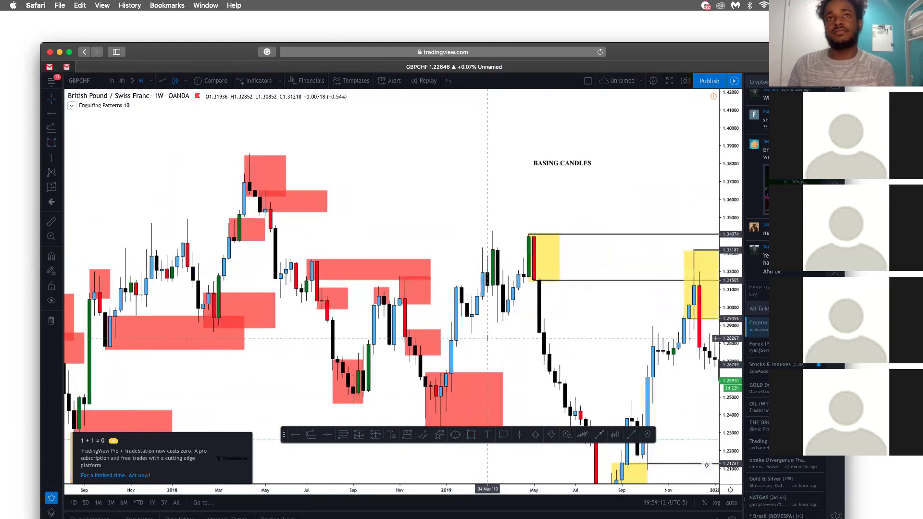
{"action": "left_click", "coordinate": [471, 435]}
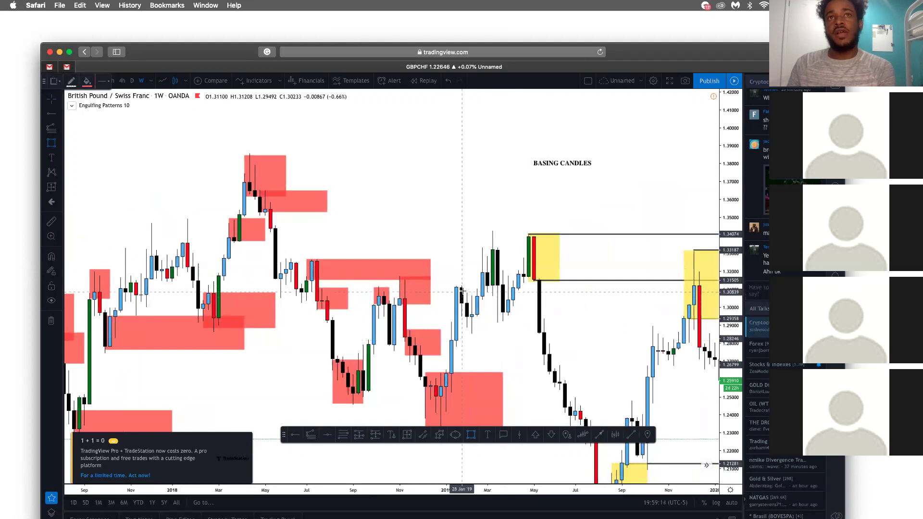
{"action": "mouse_move", "coordinate": [462, 303]}
{"action": "left_mouse_down"}
{"action": "mouse_move", "coordinate": [525, 333]}
{"action": "mouse_move", "coordinate": [489, 365]}
{"action": "left_mouse_up"}
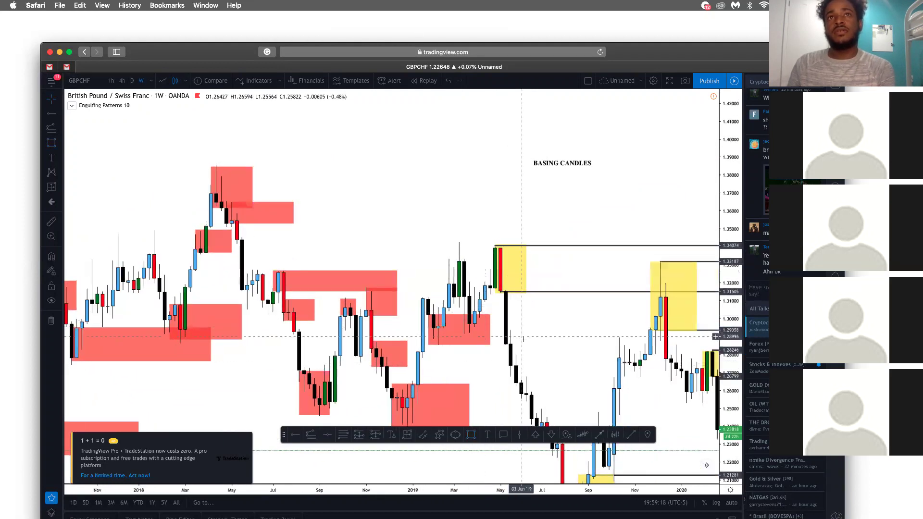
Delete the horizontal line at 1.34074 and the yellow rectangle beside the May 2019 peak
{"action": "scroll", "coordinate": [474, 295], "scroll_direction": "down", "scroll_amount": 2}
{"action": "scroll", "coordinate": [470, 295], "scroll_direction": "down", "scroll_amount": 5}
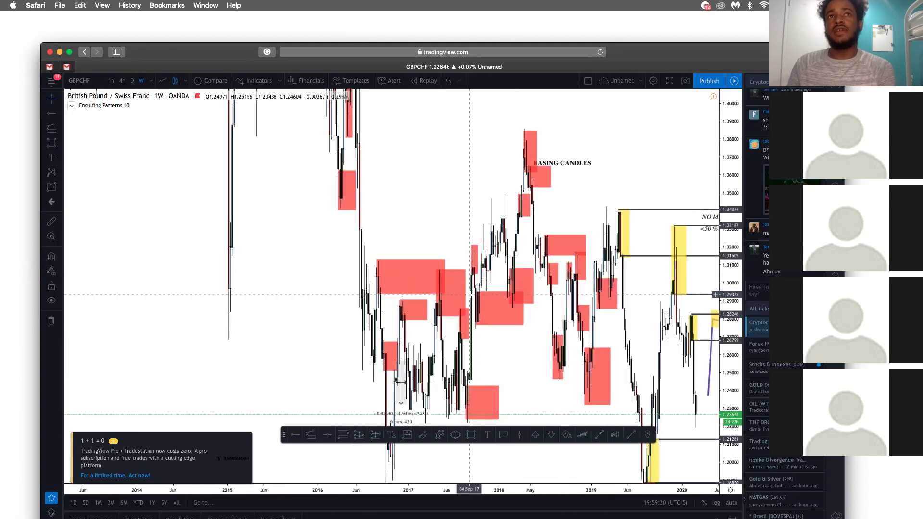
{"action": "left_click_drag", "start_coordinate": [731, 194], "coordinate": [731, 221]}
{"action": "left_click_drag", "start_coordinate": [380, 228], "coordinate": [419, 244]}
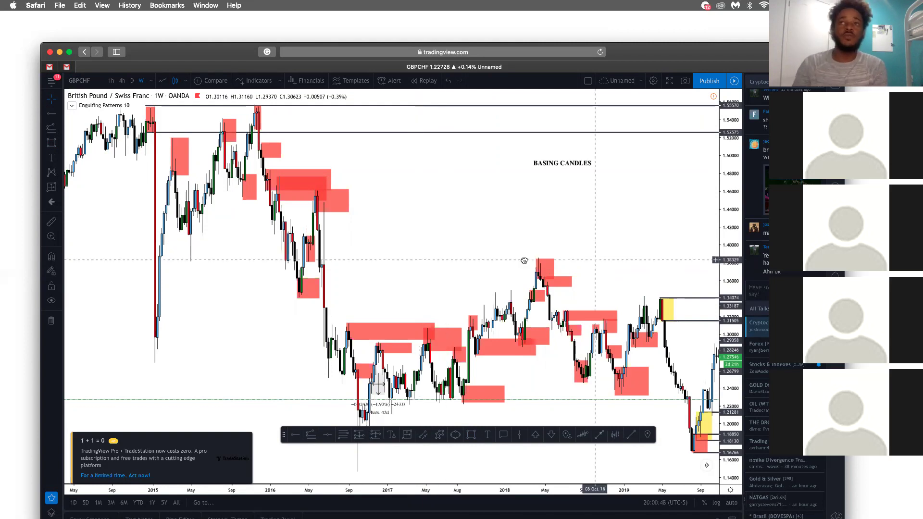
{"action": "scroll", "coordinate": [523, 261], "scroll_direction": "right", "scroll_amount": 10}
{"action": "left_click_drag", "start_coordinate": [408, 326], "coordinate": [579, 135]}
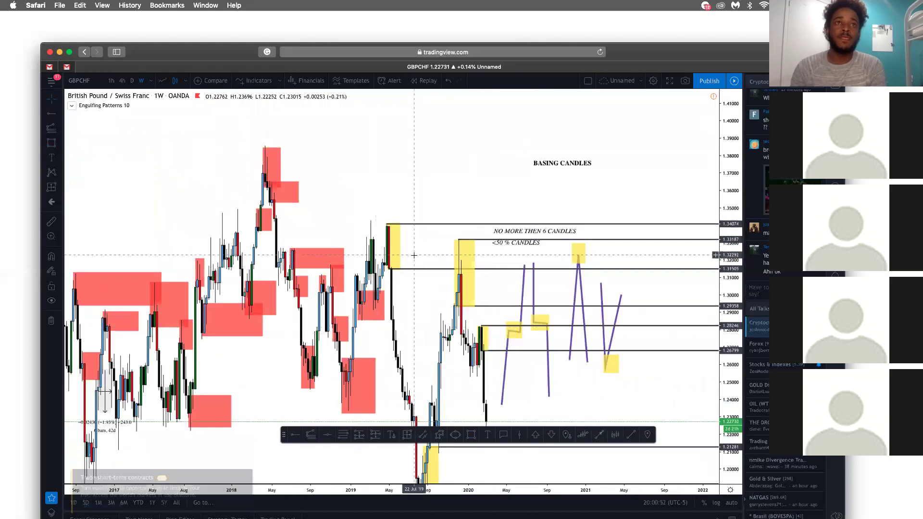
{"action": "left_click_drag", "start_coordinate": [434, 227], "coordinate": [400, 225]}
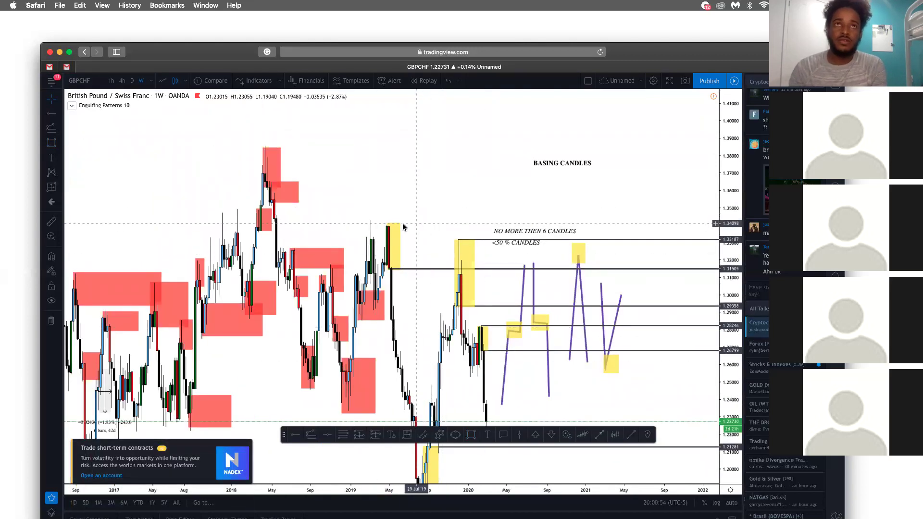
{"action": "key", "text": "Delete"}
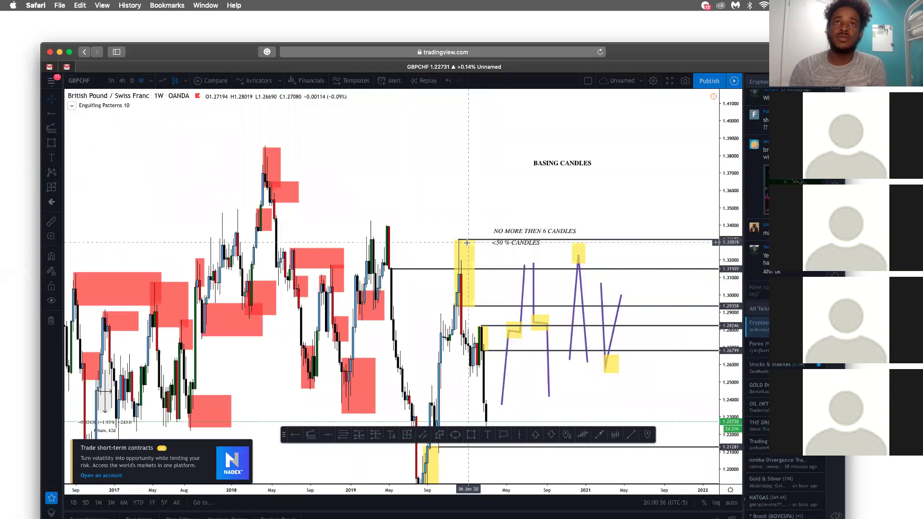
Delete the yellow rectangle over the December 2019 peak and the horizontal lines at 1.33187 and 1.31505
{"action": "left_click", "coordinate": [468, 244]}
{"action": "key", "text": "Delete"}
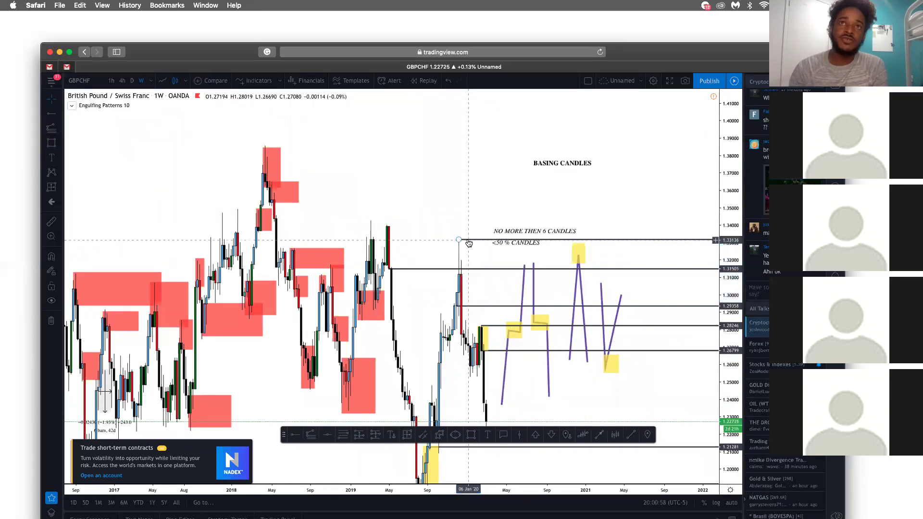
{"action": "left_click", "coordinate": [442, 268]}
{"action": "key", "text": "Delete"}
Draw a Fib Retracement zone across the late April to early May 2019 candles, between 1.34027 and 1.31471
{"action": "scroll", "coordinate": [442, 268], "scroll_direction": "up", "scroll_amount": 5}
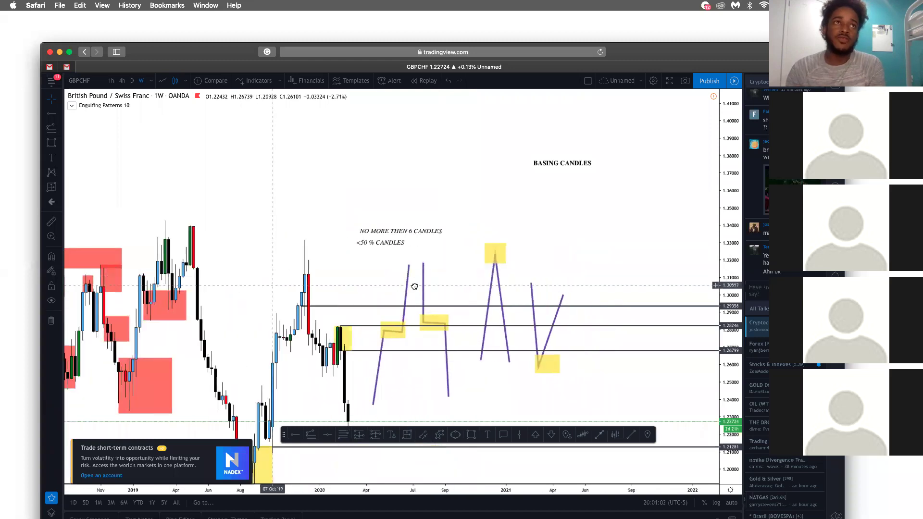
{"action": "left_click", "coordinate": [309, 441]}
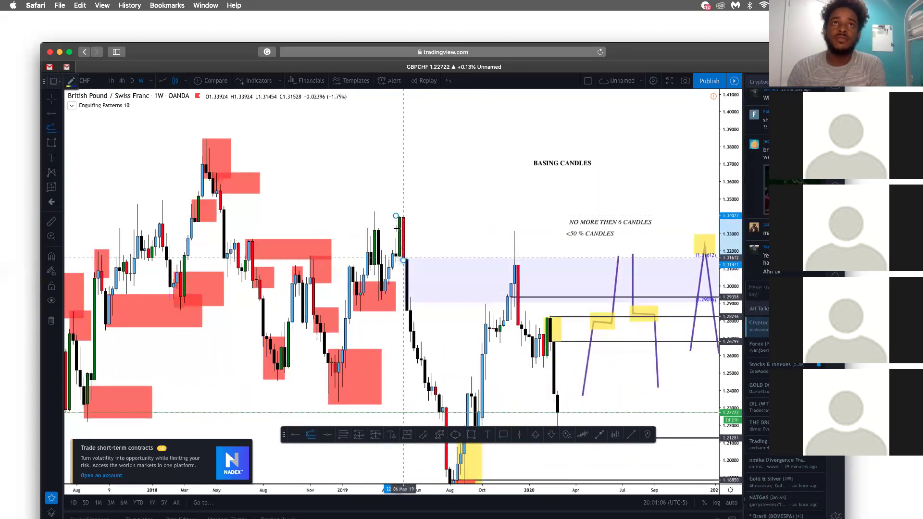
{"action": "left_click", "coordinate": [397, 216]}
{"action": "left_click", "coordinate": [397, 217]}
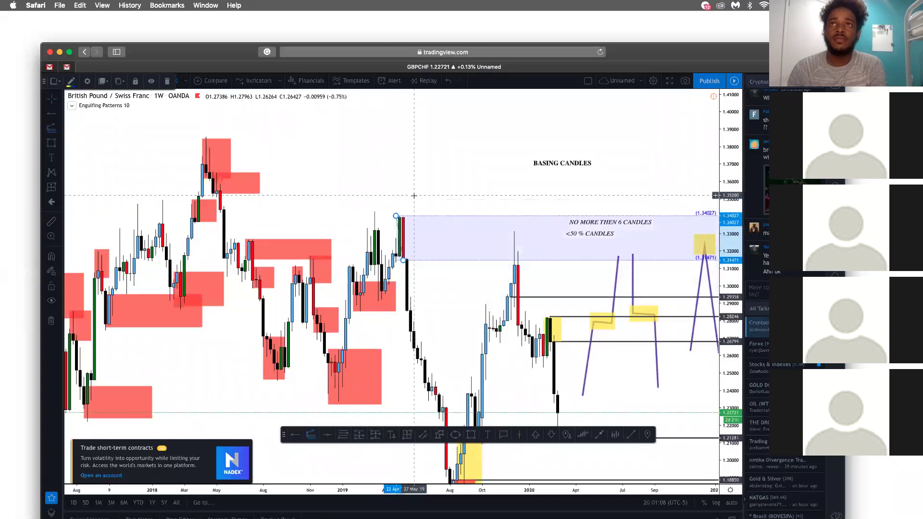
Place a callout anchored on the lower edge of the 2019 supply zone at about 1.315, with its box at about 1.284
{"action": "left_click_drag", "start_coordinate": [468, 281], "coordinate": [365, 268]}
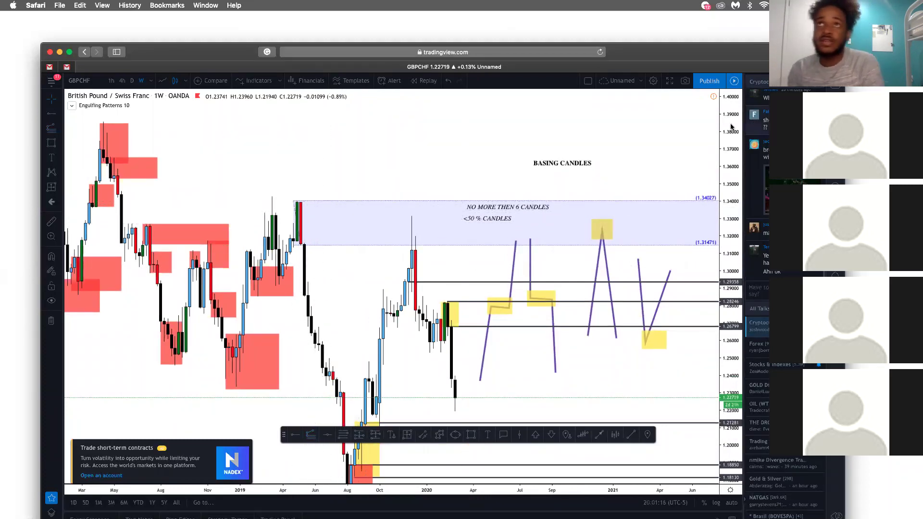
{"action": "left_click_drag", "start_coordinate": [644, 140], "coordinate": [687, 204]}
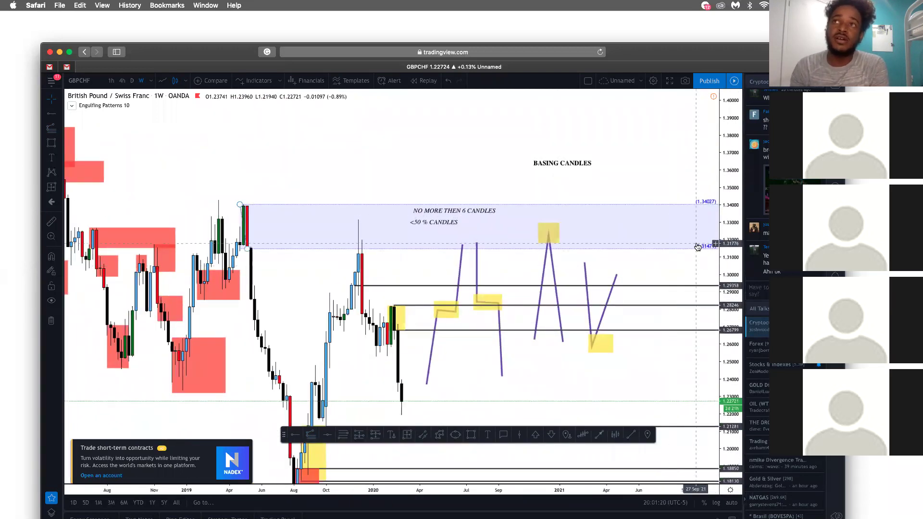
{"action": "scroll", "coordinate": [597, 181], "scroll_direction": "left", "scroll_amount": 5}
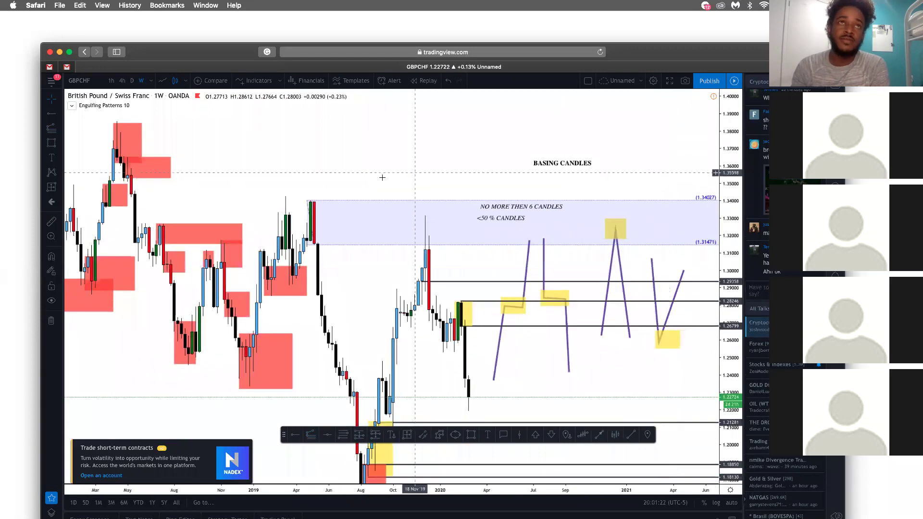
{"action": "scroll", "coordinate": [410, 180], "scroll_direction": "left", "scroll_amount": 2}
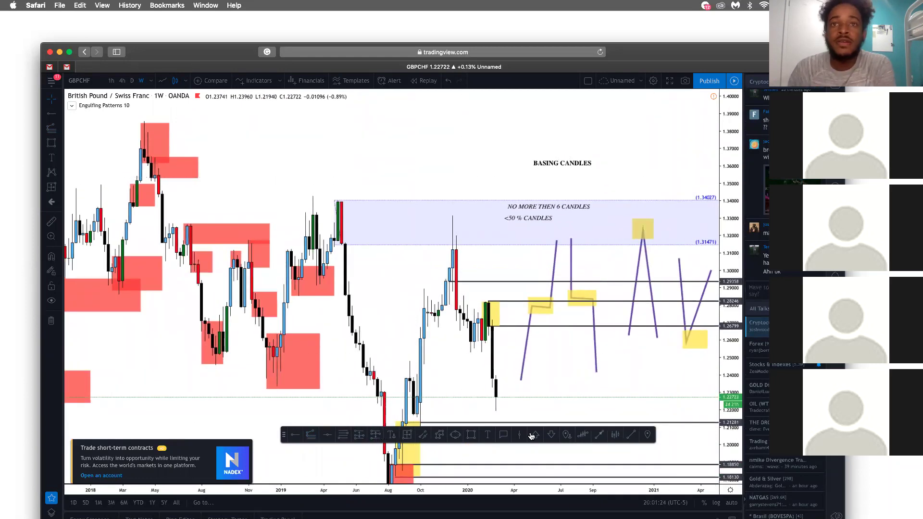
{"action": "left_click", "coordinate": [504, 435]}
{"action": "left_click_drag", "start_coordinate": [402, 244], "coordinate": [406, 297]}
{"action": "type", "text": "PR"}
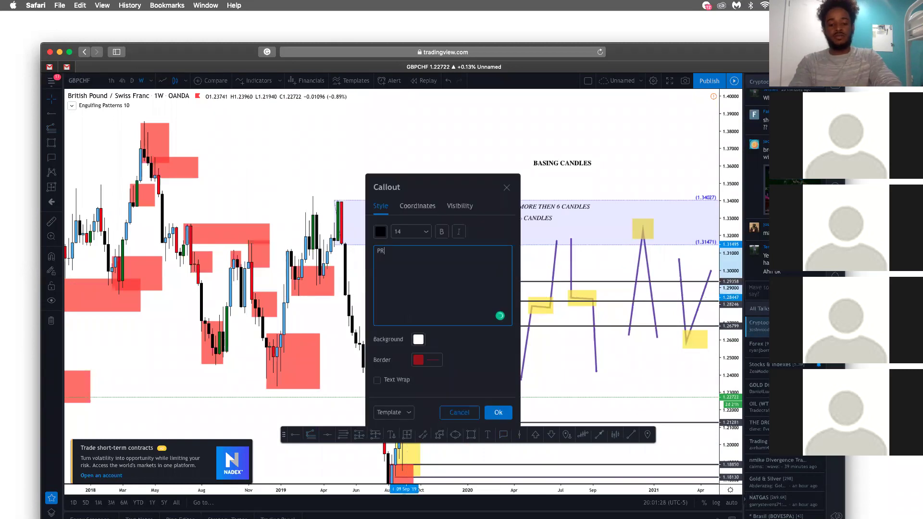
{"action": "type", "text": "OXIME"}
{"action": "key", "text": "BackSpace"}
{"action": "key", "text": "BackSpace"}
{"action": "key", "text": "BackSpace"}
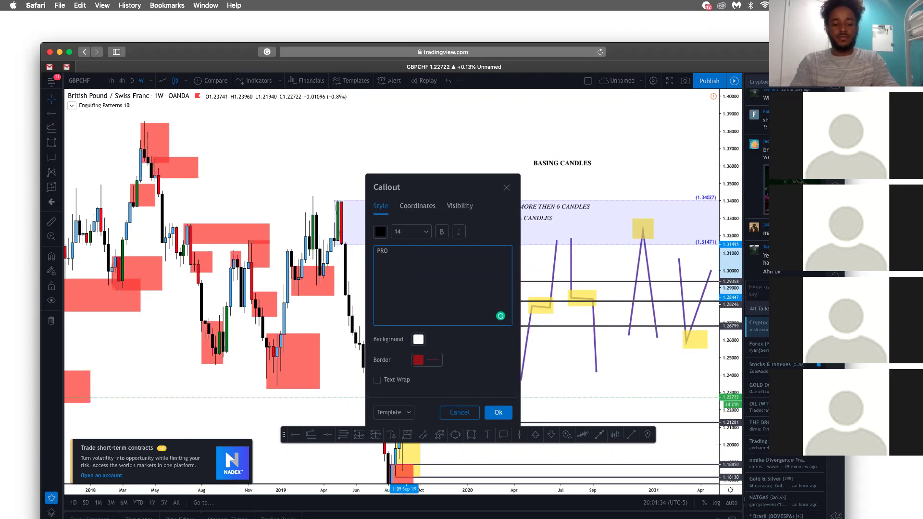
{"action": "type", "text": "XI"}
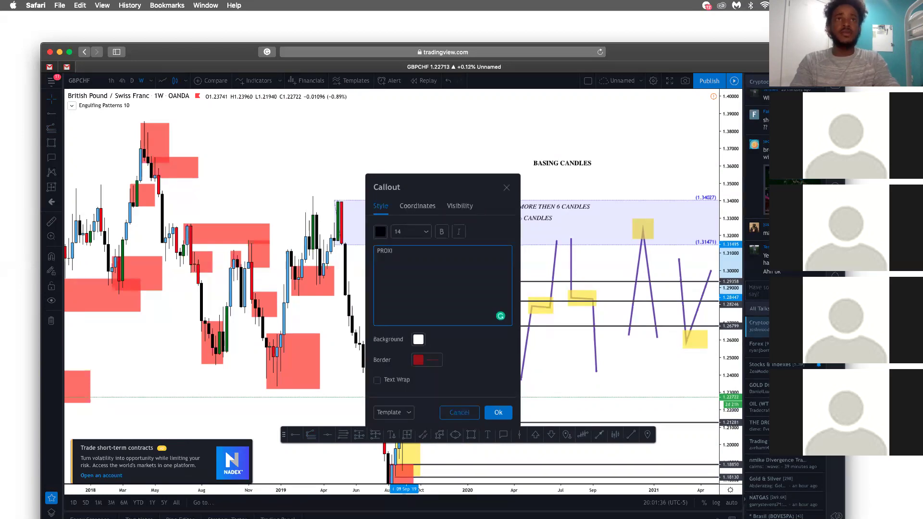
{"action": "type", "text": "MA"}
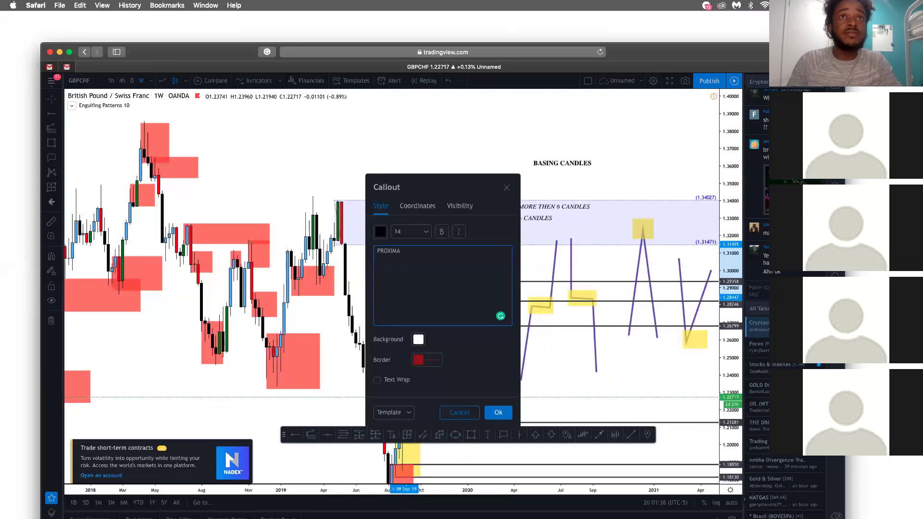
{"action": "key", "text": "BackSpace"}
{"action": "key", "text": "BackSpace"}
{"action": "key", "text": "BackSpace"}
{"action": "key", "text": "BackSpace"}
{"action": "key", "text": "BackSpace"}
{"action": "key", "text": "BackSpace"}
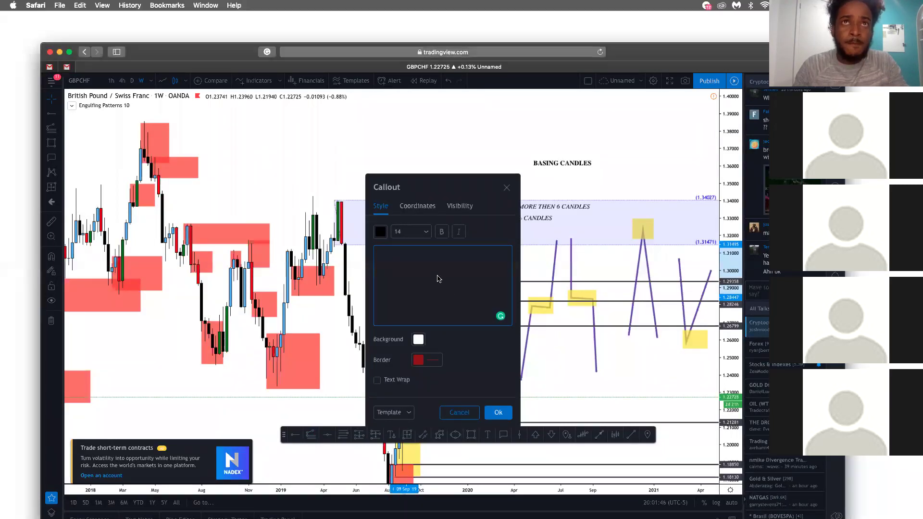
Label the callout PROXIMAL LINE and shift its box slightly earlier, to around August 2019
{"action": "type", "text": "PRO"}
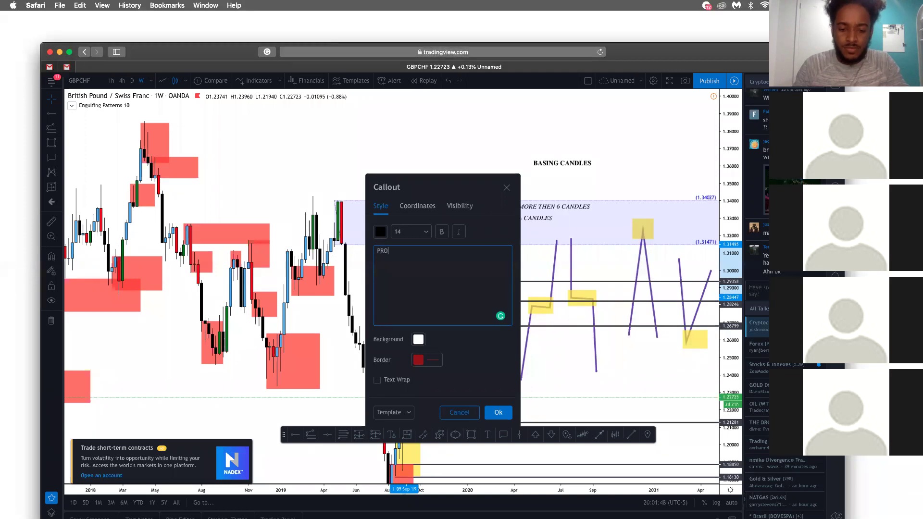
{"action": "type", "text": "XI"}
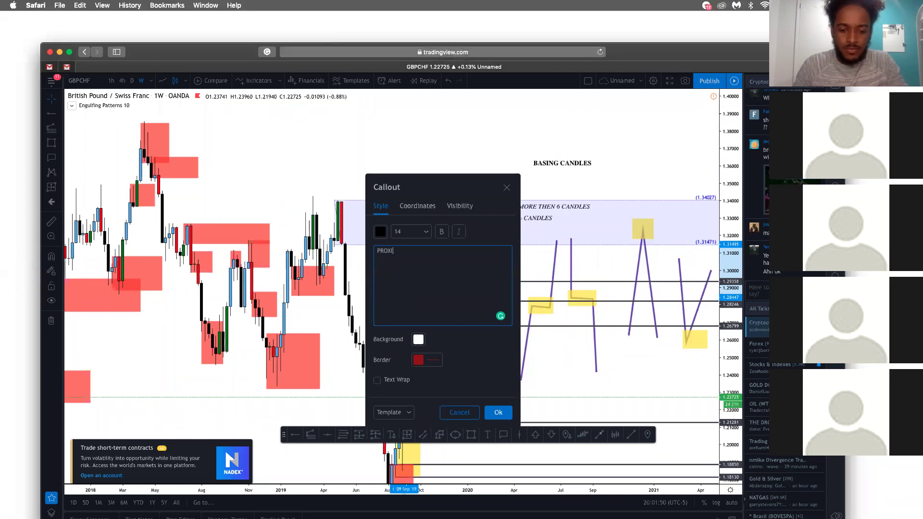
{"action": "type", "text": "MAL LINE"}
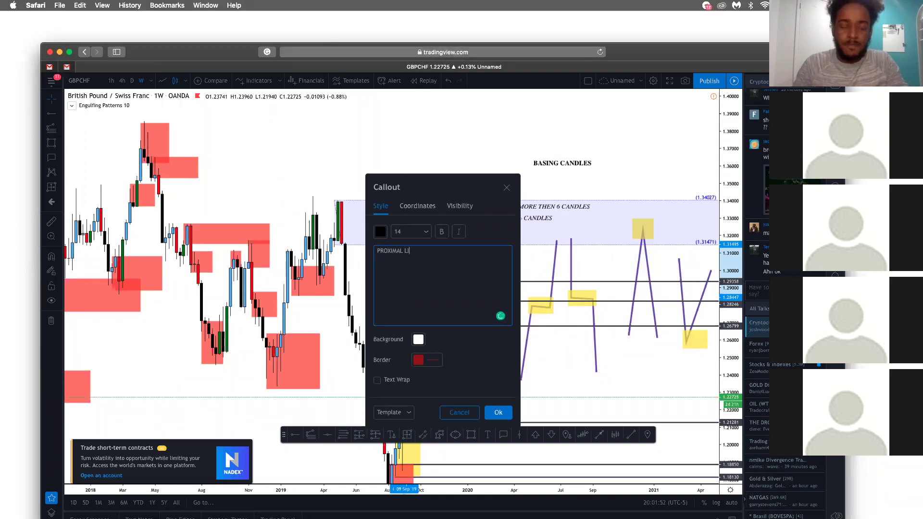
{"action": "left_click", "coordinate": [364, 267]}
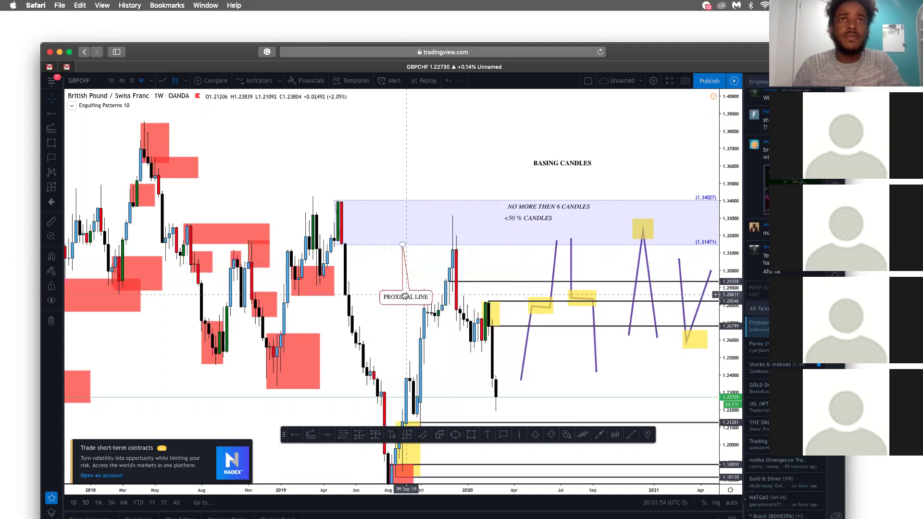
{"action": "left_click_drag", "start_coordinate": [404, 296], "coordinate": [386, 294]}
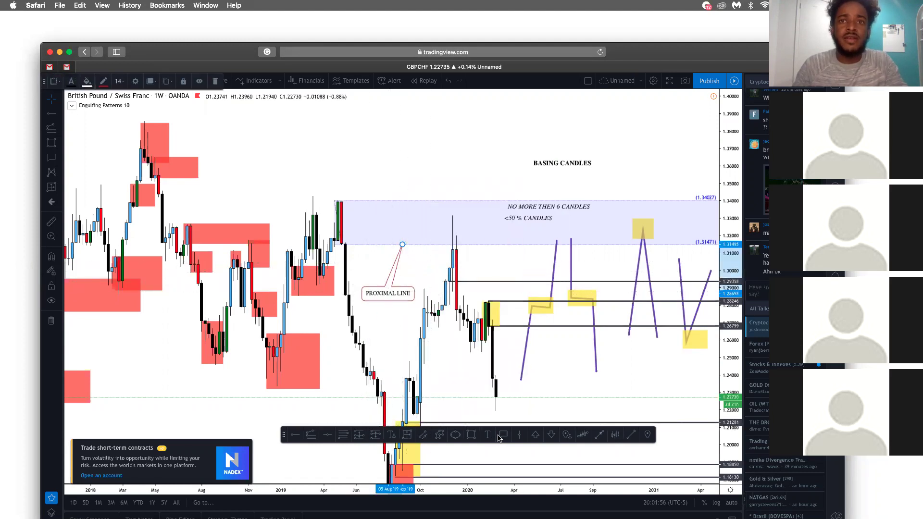
Add a DISTAL LINE callout anchored on the supply zone's upper edge at about 1.340, with its box at about 1.360
{"action": "left_click", "coordinate": [503, 435]}
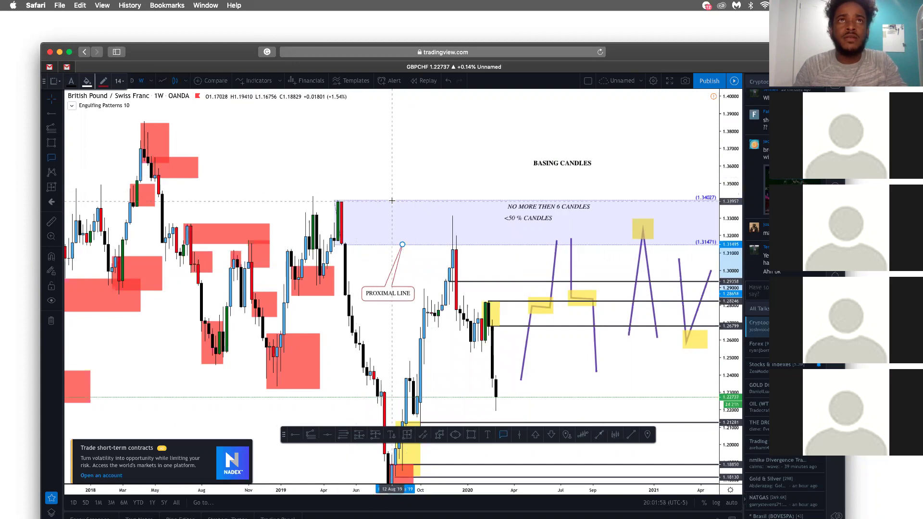
{"action": "left_click", "coordinate": [417, 165]}
{"action": "type", "text": "DISTAL LINE"}
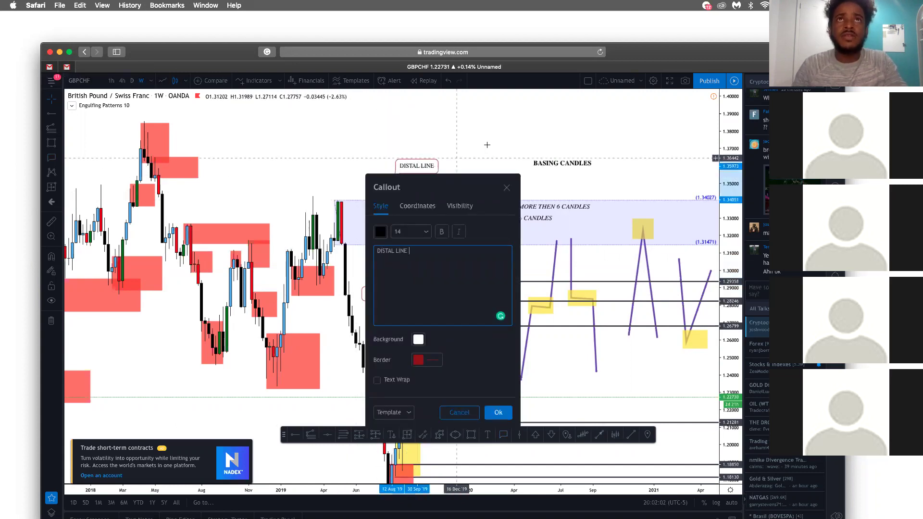
{"action": "left_click", "coordinate": [498, 413]}
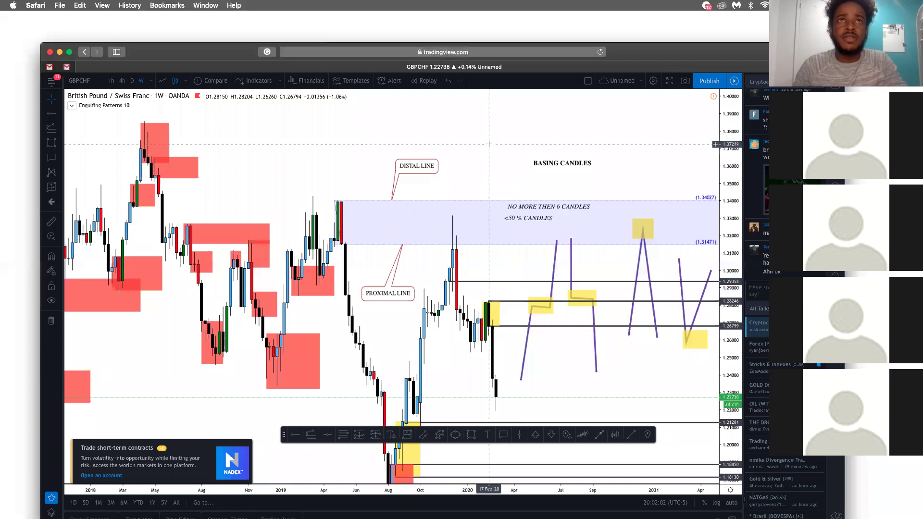
Add a SUPPLY ZONE callout anchored inside the shaded 1.31471–1.34027 zone, with its box beside the DISTAL LINE callout
{"action": "left_click", "coordinate": [504, 435]}
{"action": "left_click", "coordinate": [396, 224]}
{"action": "left_click", "coordinate": [470, 164]}
{"action": "type", "text": "SUPPLY ZONE"}
{"action": "left_click", "coordinate": [365, 217]}
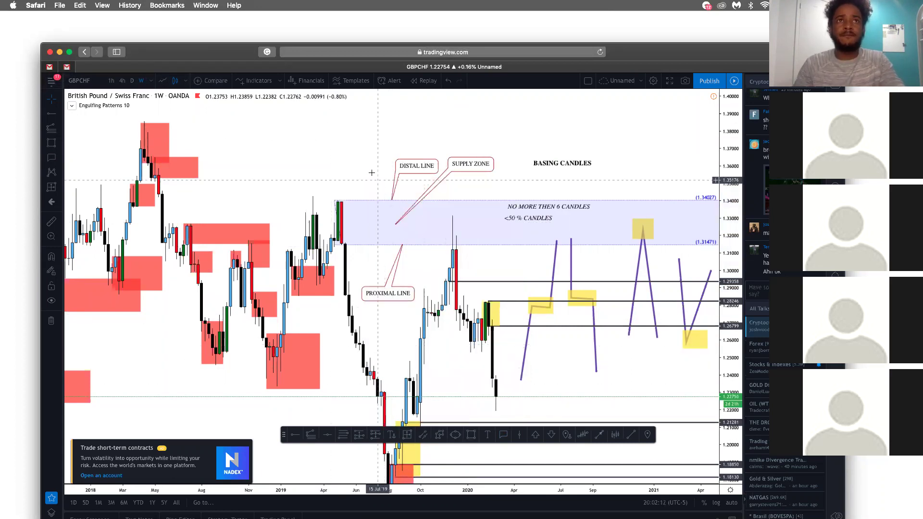
{"action": "left_click", "coordinate": [326, 275]}
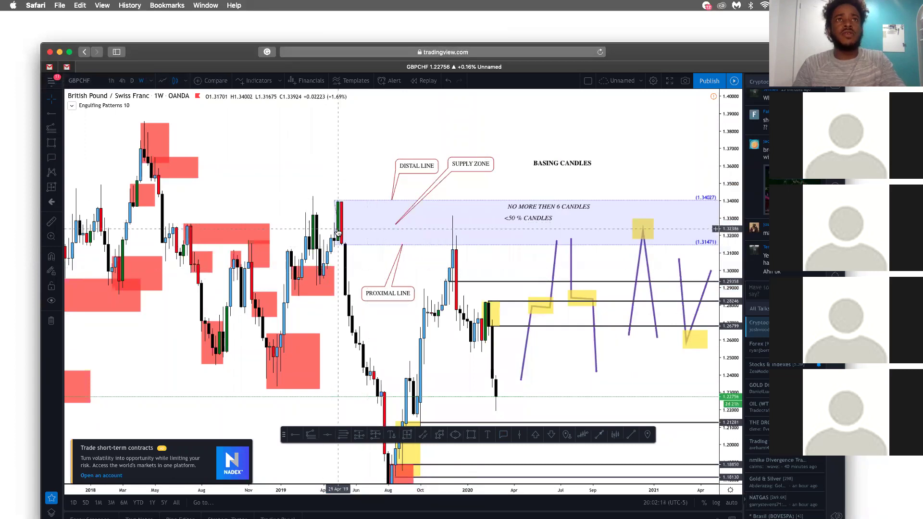
Delete the horizontal lines at 1.21281, 1.18850 and 1.18130 near the August 2019 low
{"action": "left_click", "coordinate": [475, 366]}
{"action": "left_click_drag", "start_coordinate": [476, 367], "coordinate": [418, 387]}
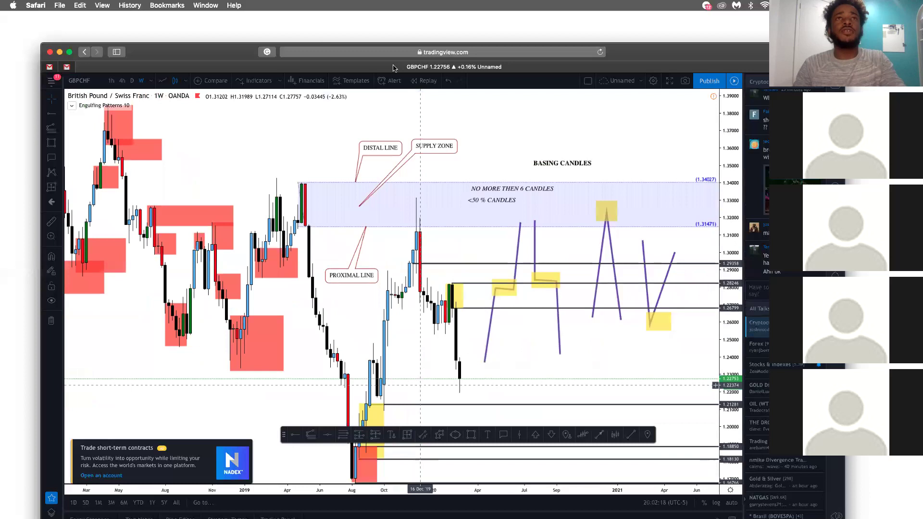
{"action": "scroll", "coordinate": [406, 258], "scroll_direction": "down", "scroll_amount": 5}
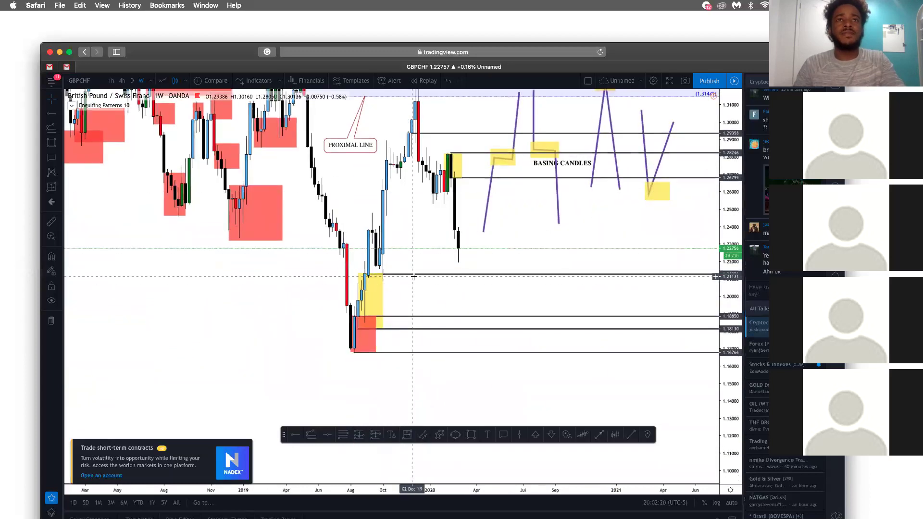
{"action": "left_click_drag", "start_coordinate": [421, 275], "coordinate": [411, 332]}
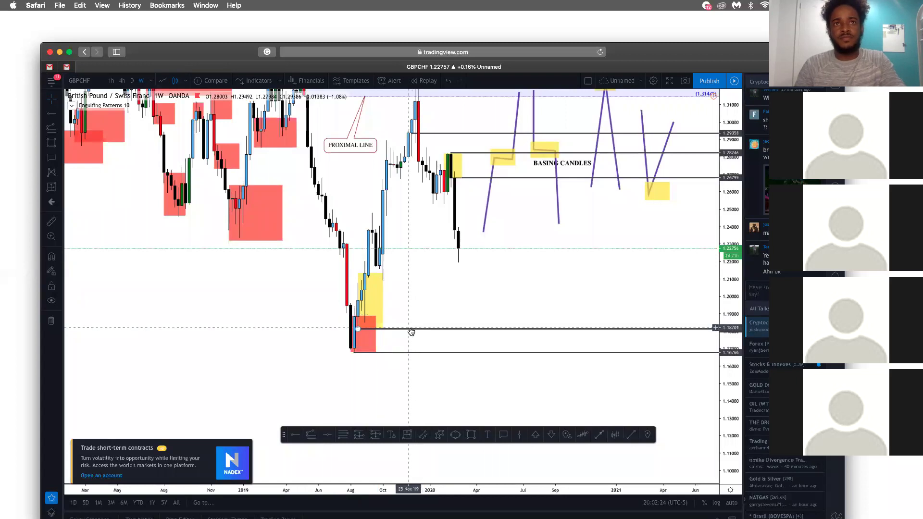
{"action": "key", "text": "Delete"}
Delete the yellow and red rectangles over the August to September 2019 candles at the low
{"action": "left_click", "coordinate": [380, 274]}
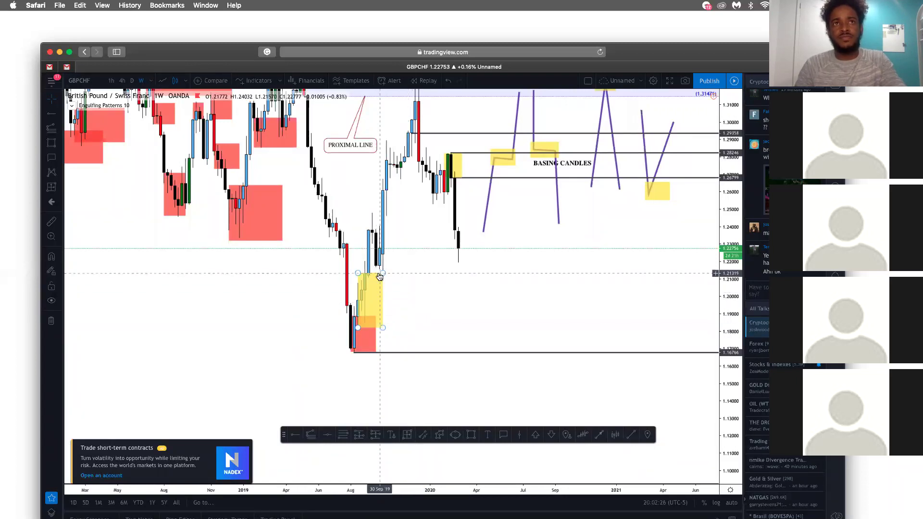
{"action": "key", "text": "Delete"}
{"action": "left_click", "coordinate": [370, 337]}
{"action": "key", "text": "Delete"}
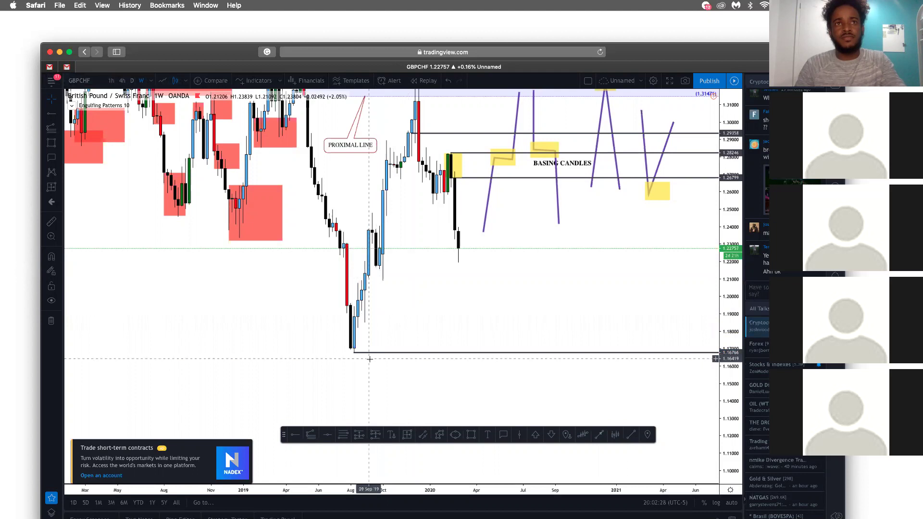
{"action": "key", "text": "d"}
{"action": "key", "text": "Escape"}
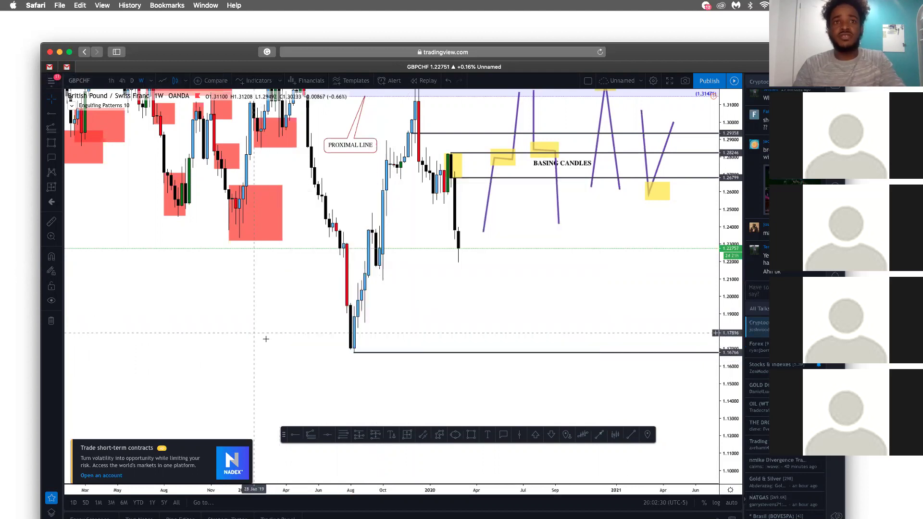
{"action": "left_click", "coordinate": [311, 434]}
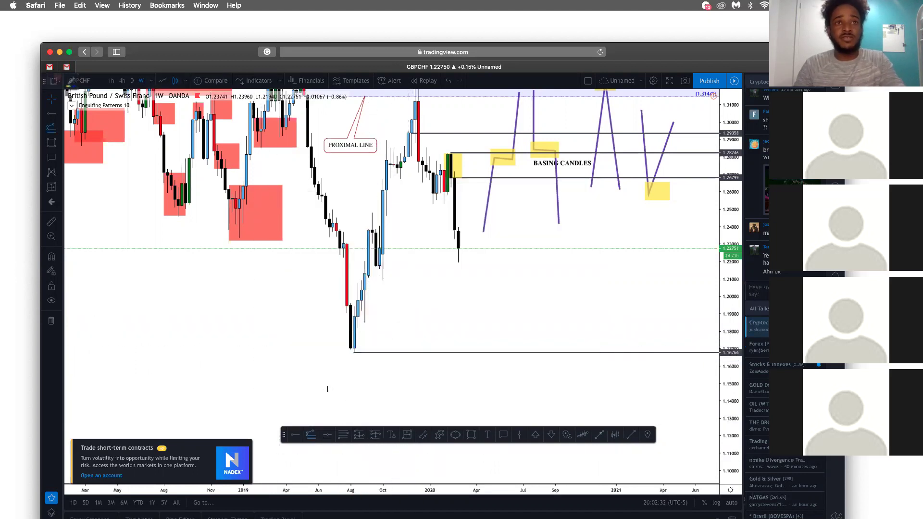
{"action": "left_click", "coordinate": [350, 316]}
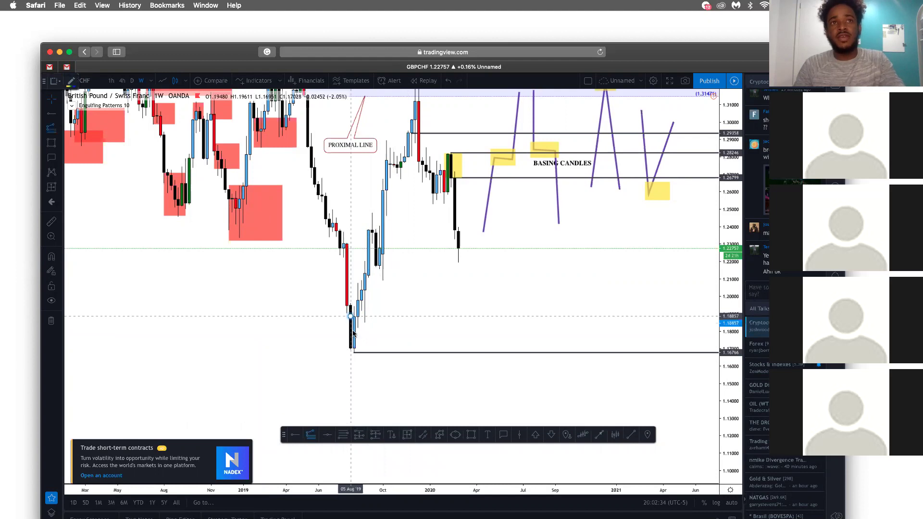
{"action": "left_click", "coordinate": [355, 352]}
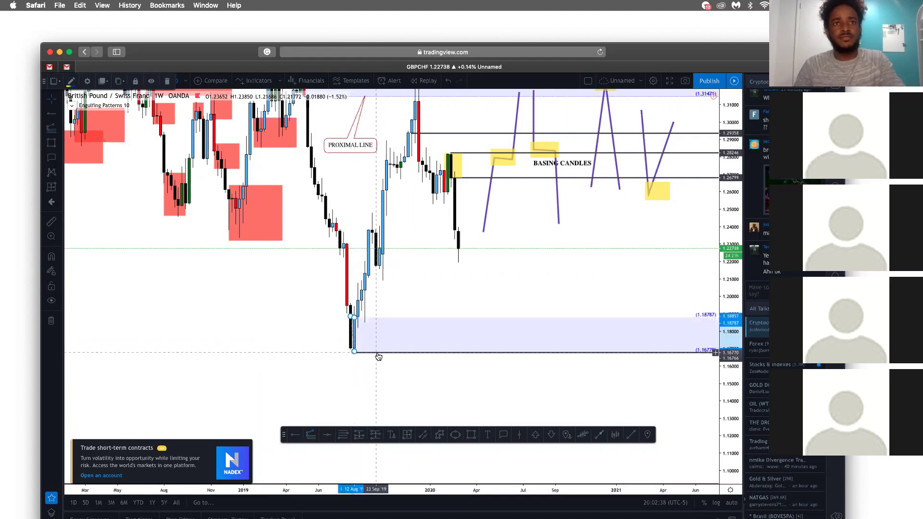
{"action": "key", "text": "Delete"}
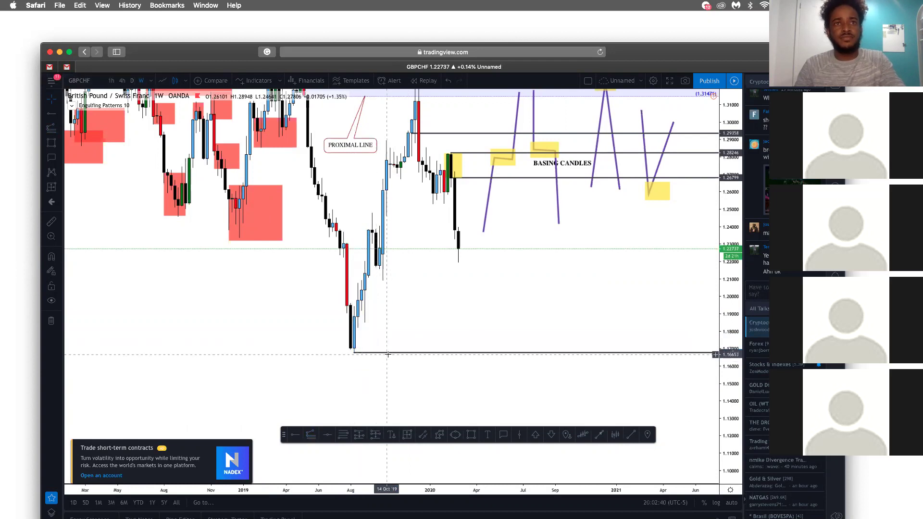
Delete the horizontal line at 1.16766 and draw a Fib Retracement zone at the August 2019 low, between 1.16700 and 1.18881
{"action": "key", "text": "Delete"}
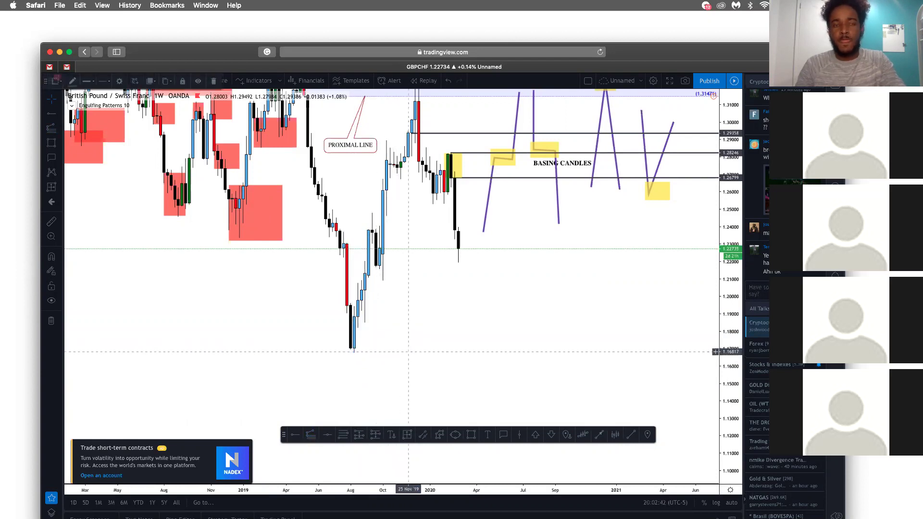
{"action": "left_click", "coordinate": [312, 435]}
{"action": "left_click", "coordinate": [354, 353]}
{"action": "left_click", "coordinate": [358, 316]}
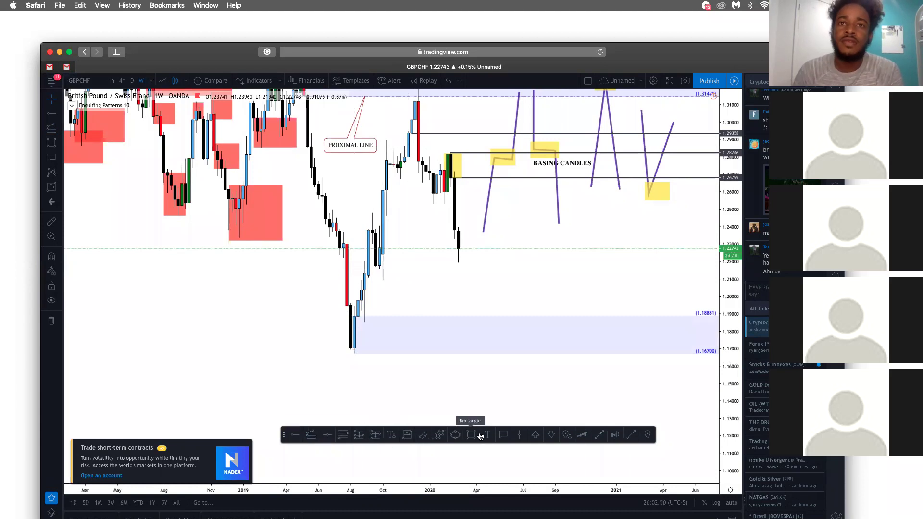
Add a PROXIMAL LINE callout anchored on the lower zone's upper edge at about 1.189, with its box at about 1.200
{"action": "left_click", "coordinate": [503, 435]}
{"action": "left_click", "coordinate": [432, 311]}
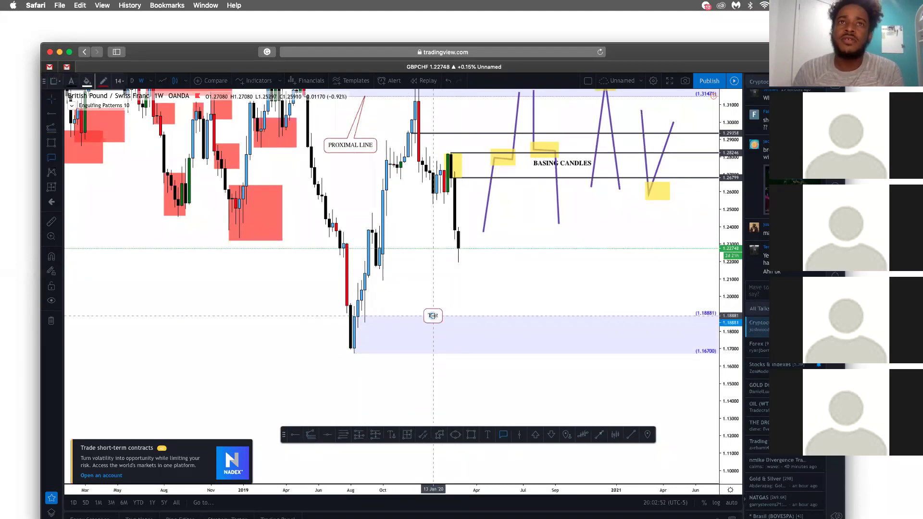
{"action": "left_click", "coordinate": [458, 297]}
{"action": "type", "text": "PROX"}
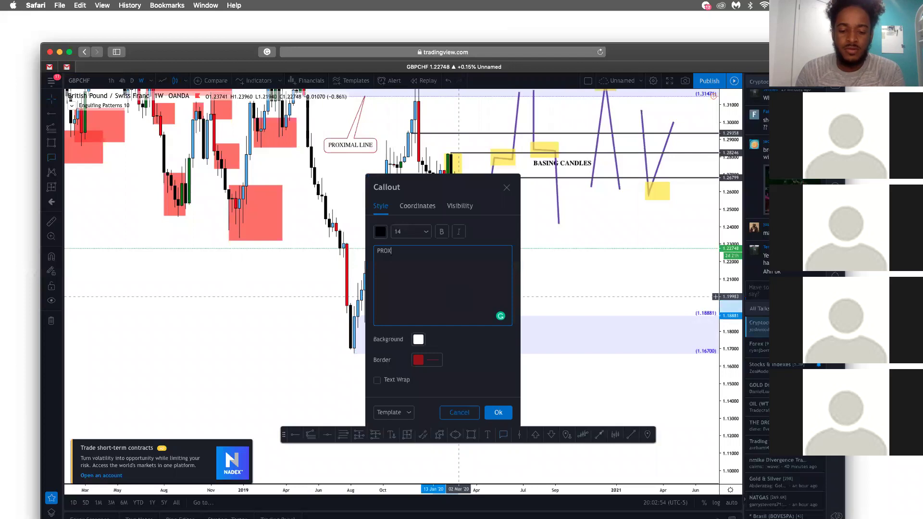
{"action": "type", "text": "IMAL LINE"}
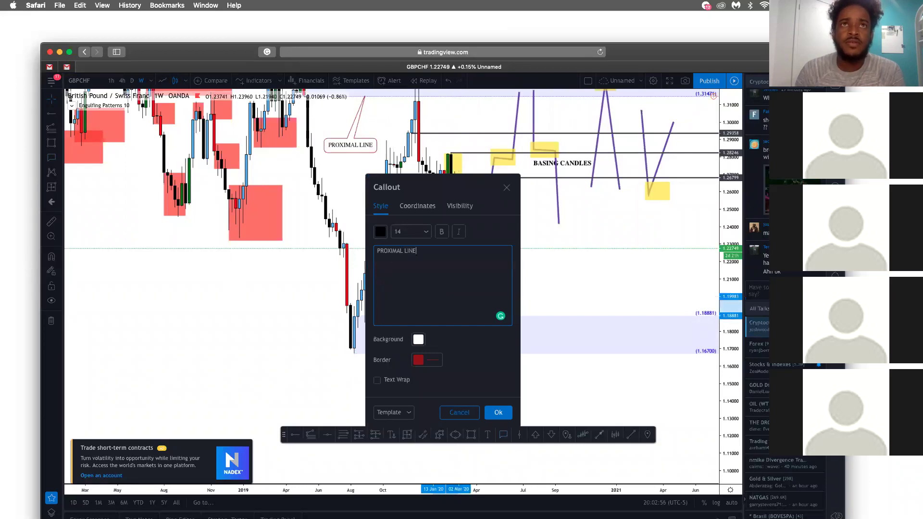
{"action": "left_click", "coordinate": [565, 284]}
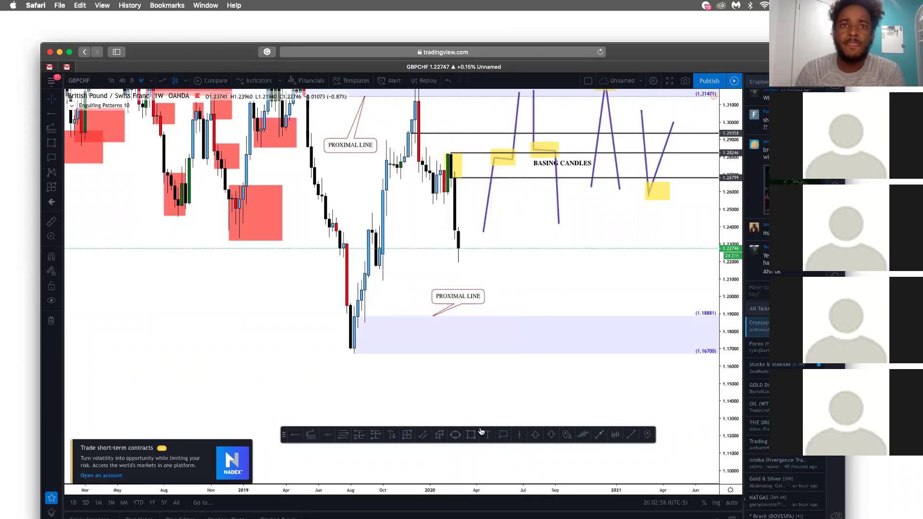
Add a DISTAL LINE callout anchored on the lower zone's bottom edge at 1.16700, with its box below at about 1.140
{"action": "left_click", "coordinate": [506, 435]}
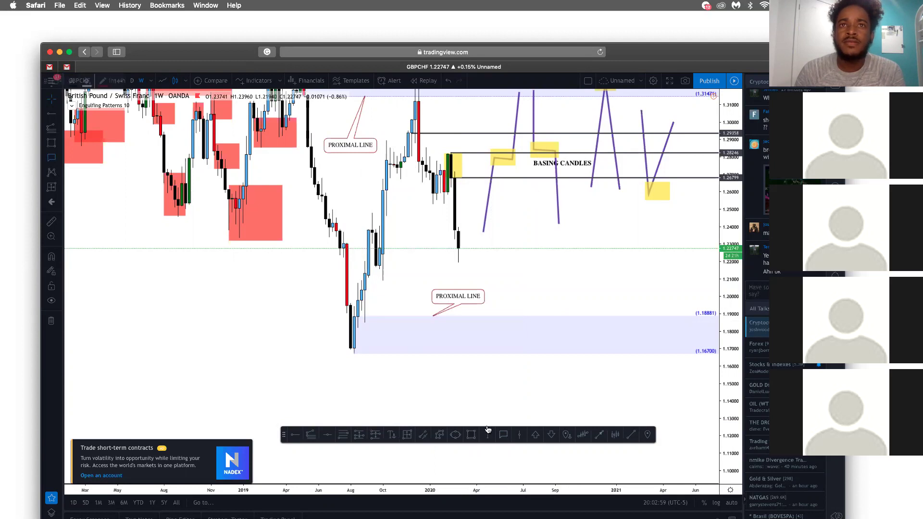
{"action": "left_click_drag", "start_coordinate": [444, 354], "coordinate": [464, 398]}
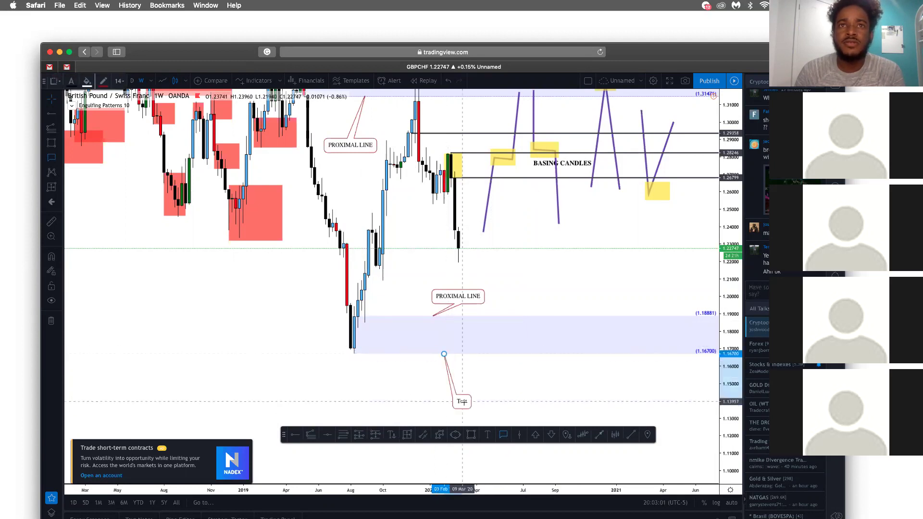
{"action": "type", "text": "DISTAL LINE"}
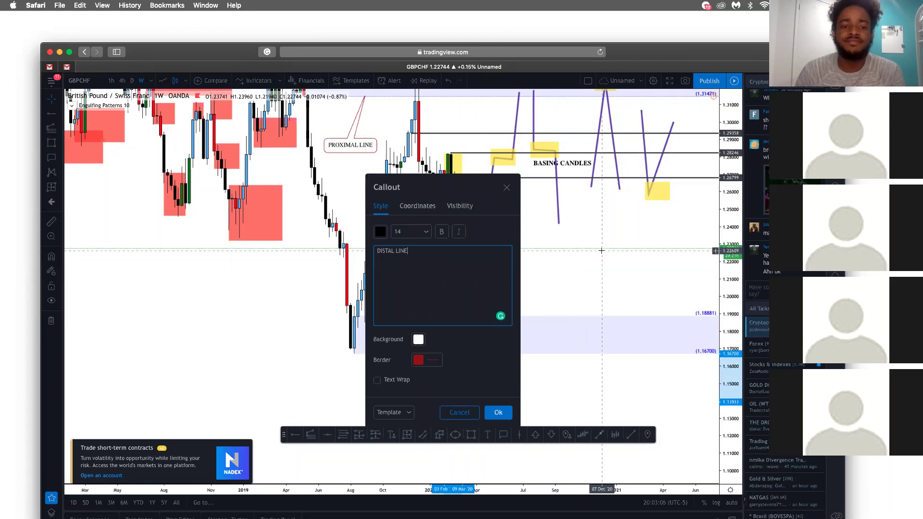
{"action": "left_click", "coordinate": [589, 279]}
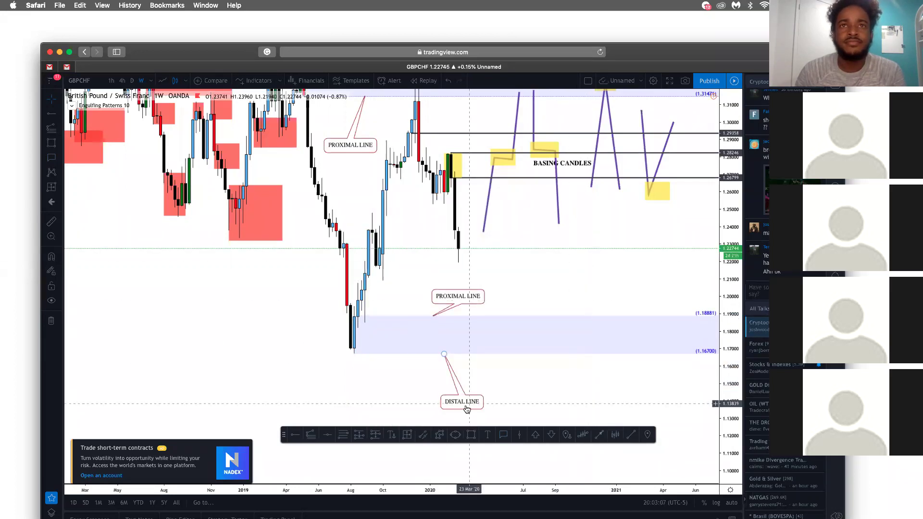
Add a DEMAND callout anchored inside the lower zone at about 1.175, with its box above the zone at about 1.197
{"action": "left_click", "coordinate": [504, 435]}
{"action": "left_click", "coordinate": [478, 339]}
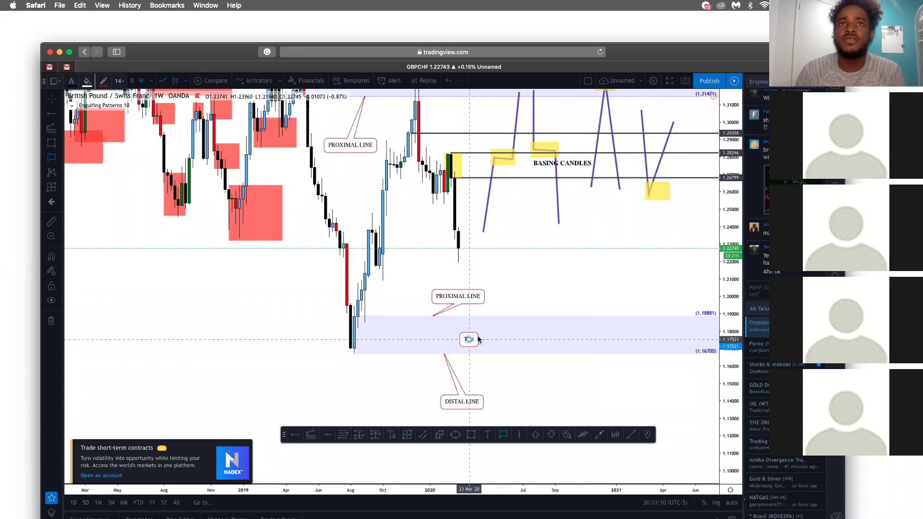
{"action": "left_click", "coordinate": [537, 301]}
{"action": "type", "text": "DEMAND"}
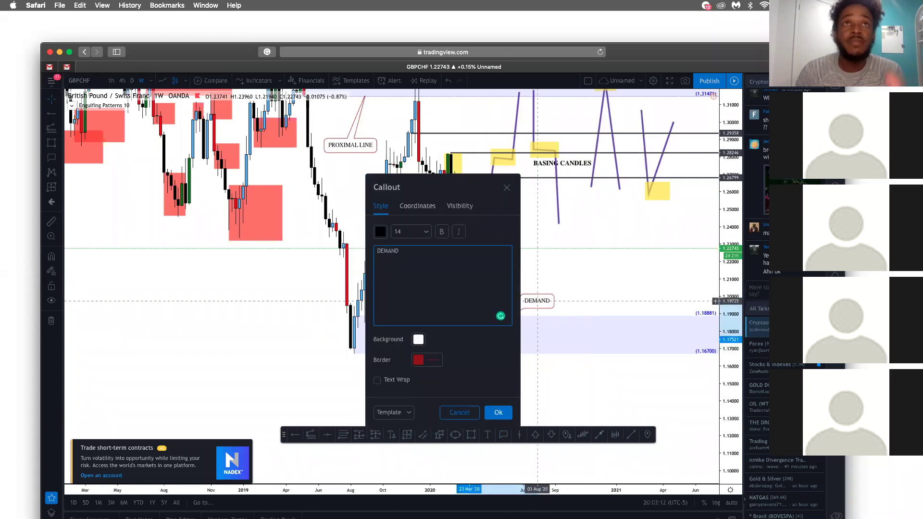
{"action": "left_click", "coordinate": [576, 268]}
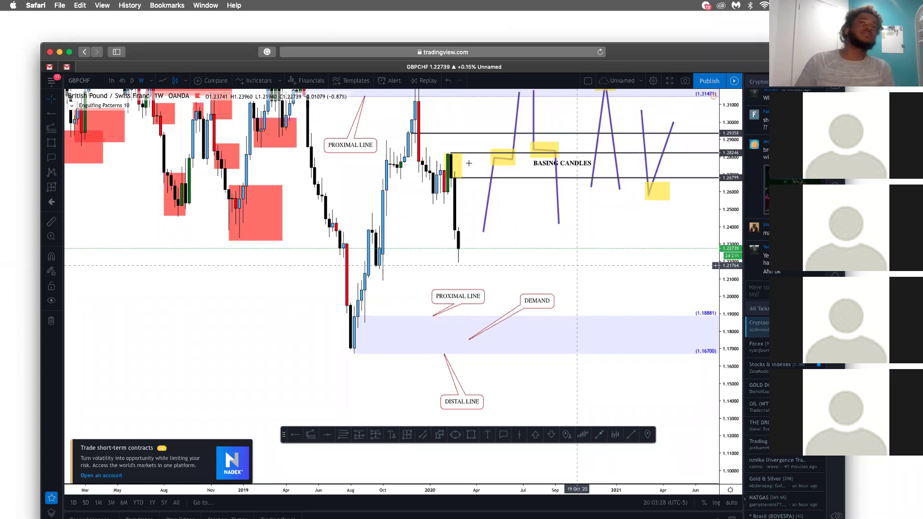
{"action": "left_click_drag", "start_coordinate": [563, 239], "coordinate": [526, 324]}
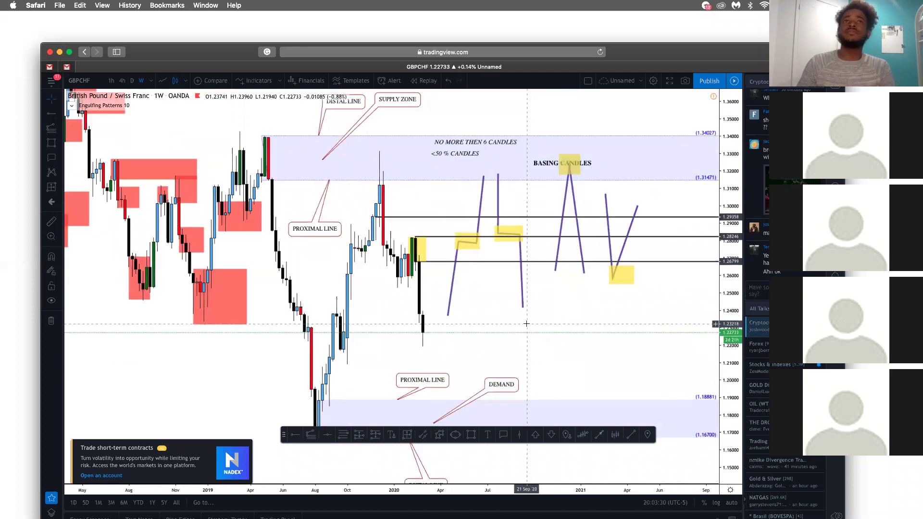
{"action": "scroll", "coordinate": [527, 323], "scroll_direction": "down", "scroll_amount": 2}
{"action": "scroll", "coordinate": [678, 269], "scroll_direction": "down", "scroll_amount": 2}
{"action": "left_click_drag", "start_coordinate": [669, 291], "coordinate": [568, 310]}
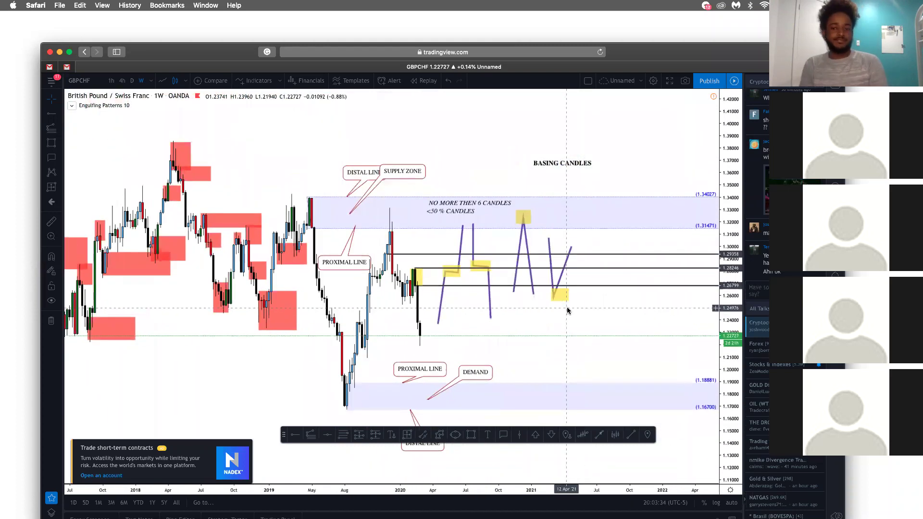